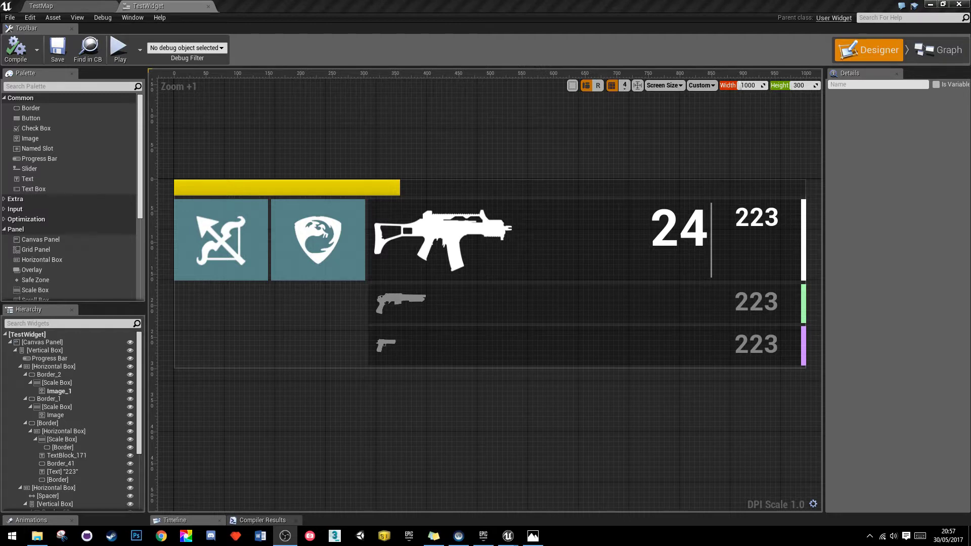
Step: Examine the finished weapon HUD widget, its widget hierarchy and the available palette widgets
left_click(697, 273)
left_click(249, 304)
left_click(30, 138)
scroll(50, 231, "down", 6)
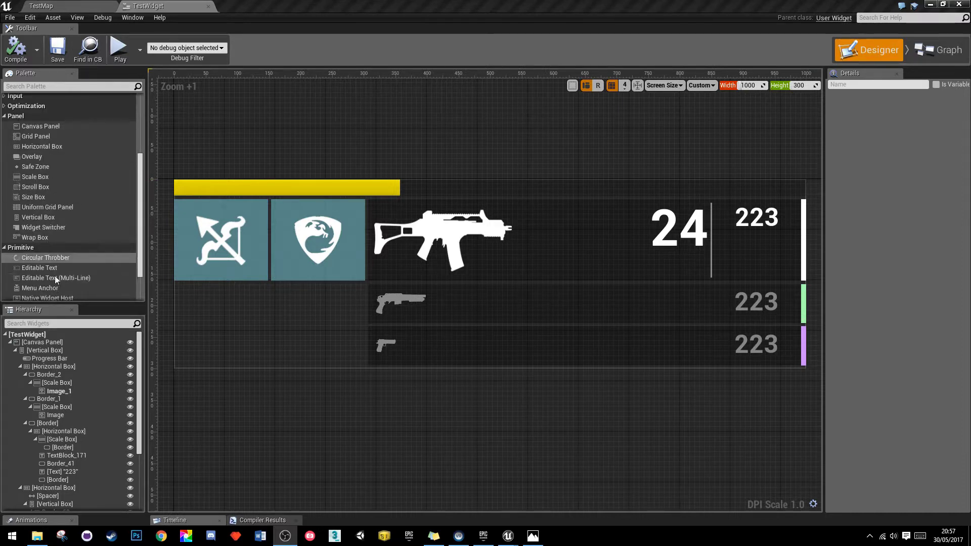
scroll(53, 382, "down", 3)
scroll(54, 389, "up", 1)
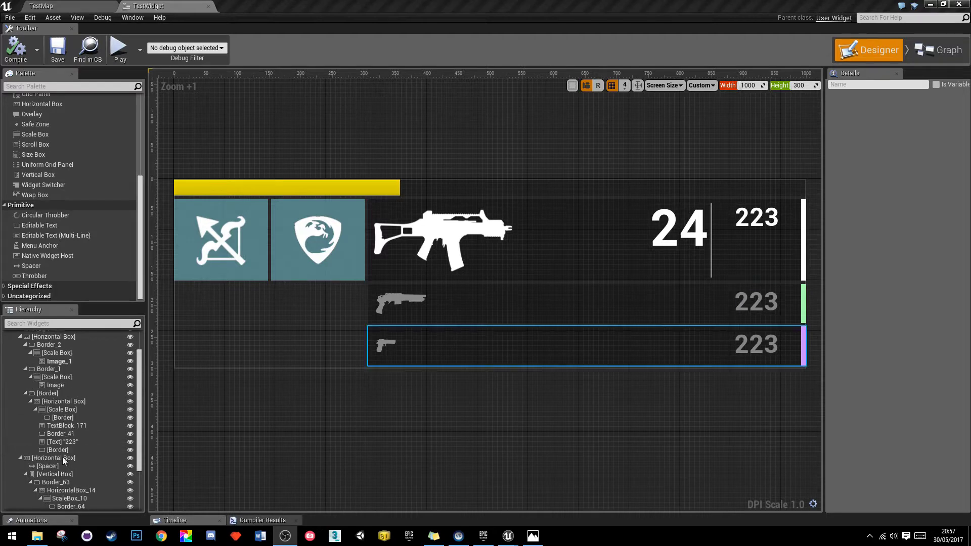
scroll(60, 428, "up", 1)
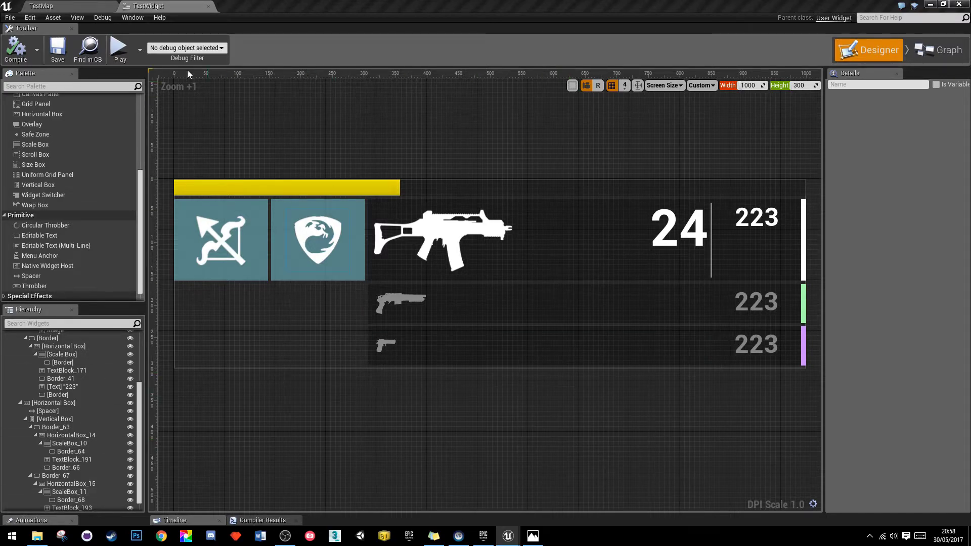
Step: Close the example widget, create a Widget Blueprint named DestinyWeapons in the Content folder and open it
left_click(208, 6)
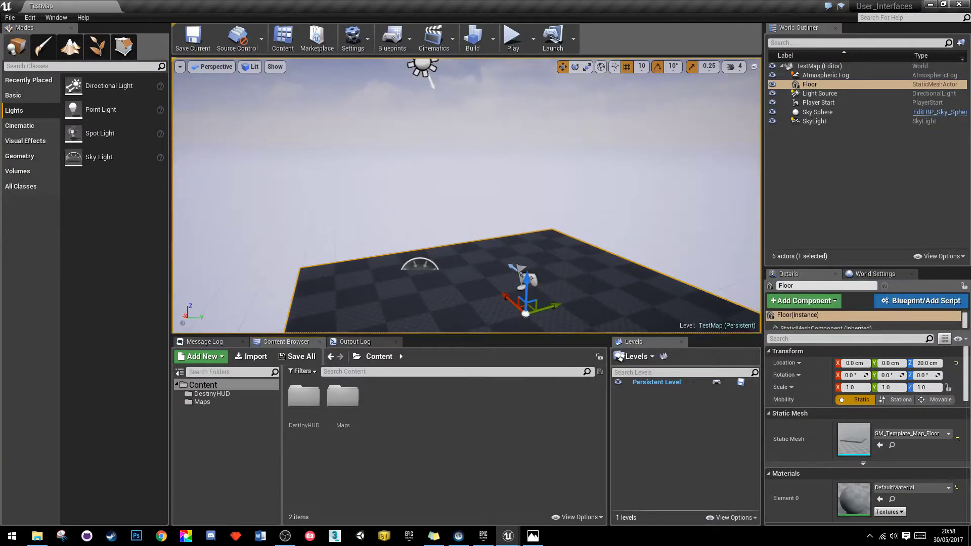
right_click(399, 426)
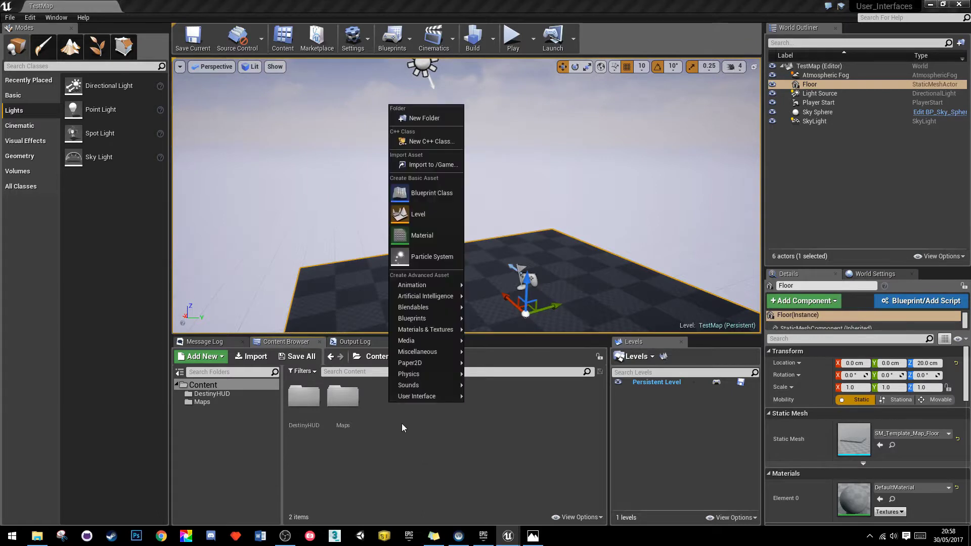
mouse_move(411, 398)
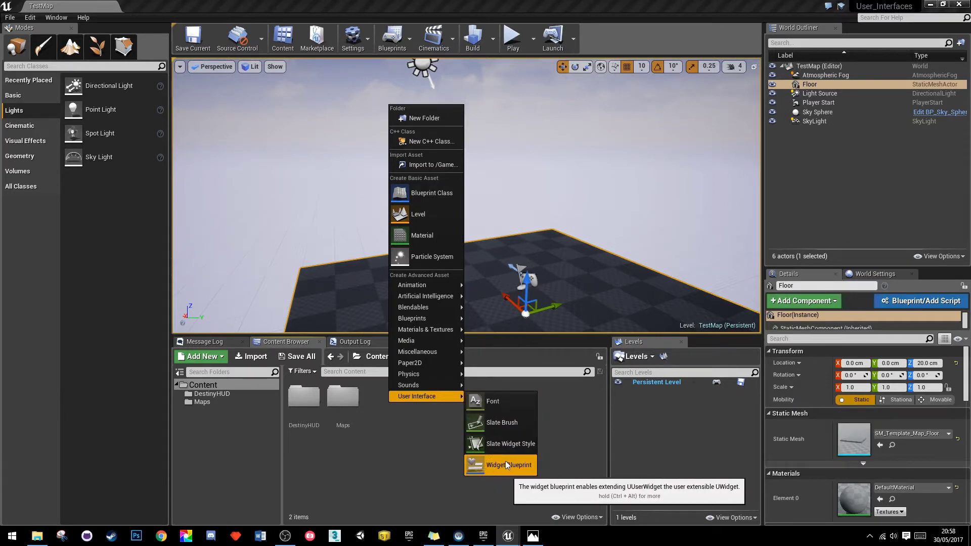
left_click(485, 465)
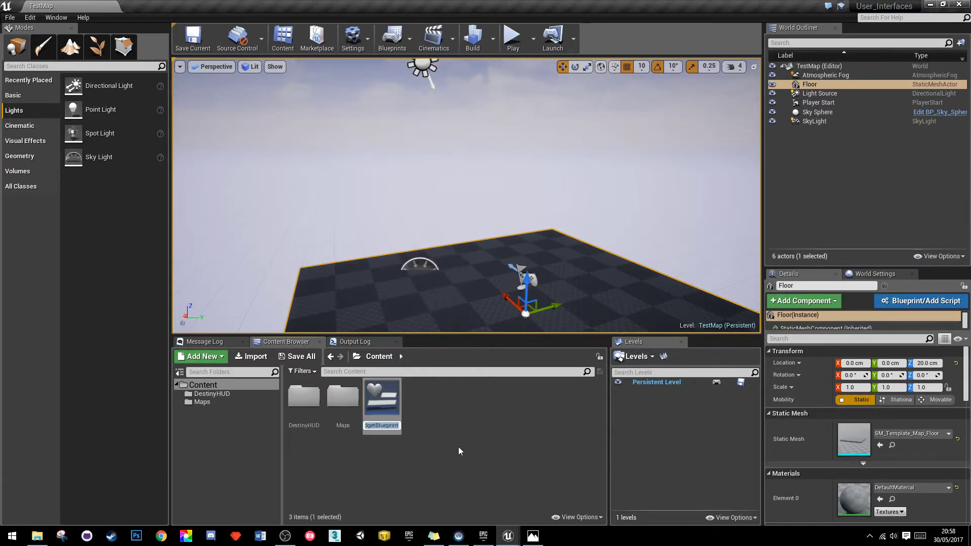
type("Destiny")
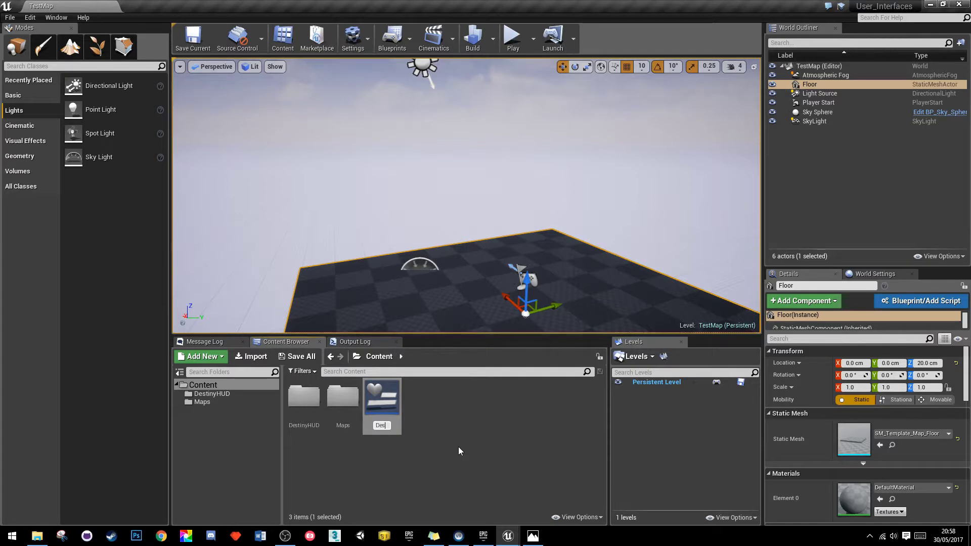
type(" Weapons")
key("Return")
double_click(381, 400)
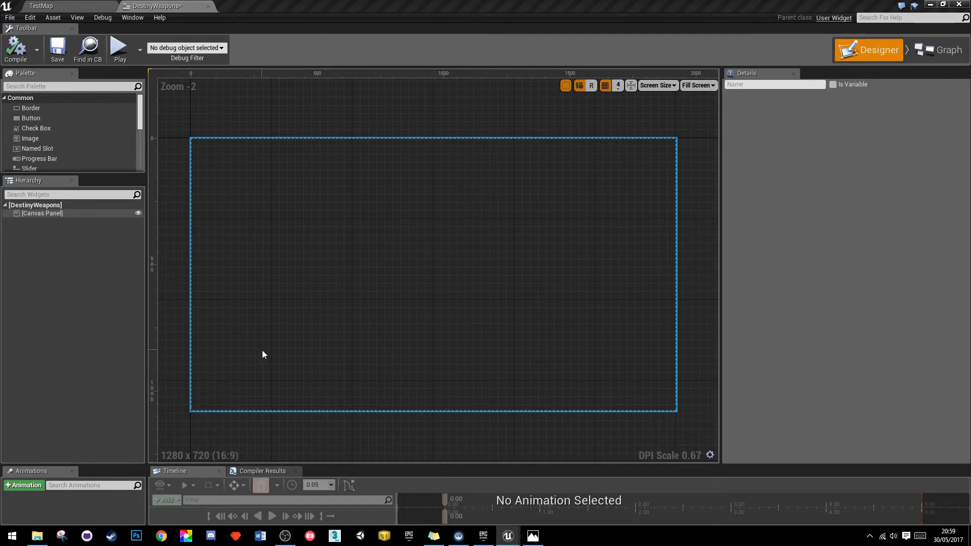
Step: Switch the designer preview to a Custom size with a width of 1000 and a height of 300
left_click(700, 88)
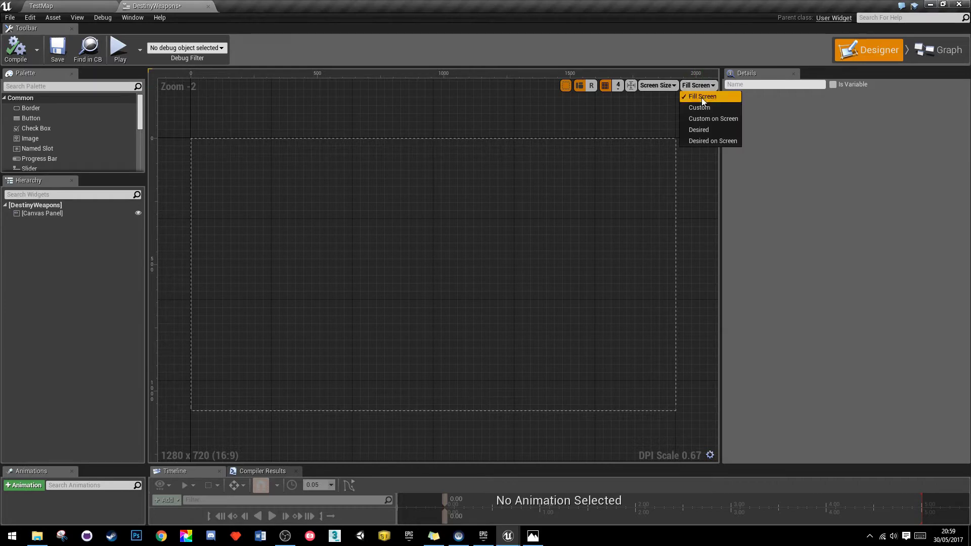
left_click(699, 107)
left_click(654, 85)
type("1000")
key("Tab")
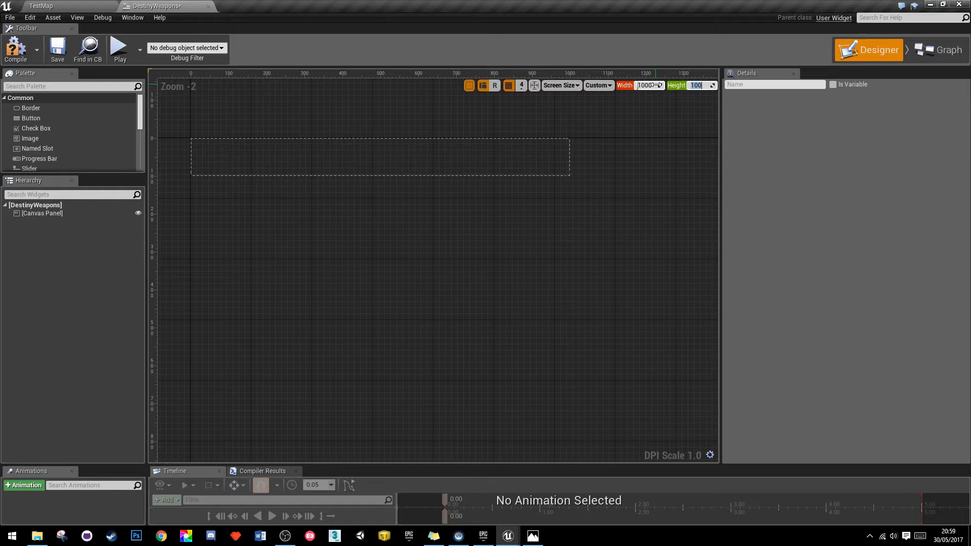
type("300")
key("Return")
right_click_drag(364, 306, 421, 325)
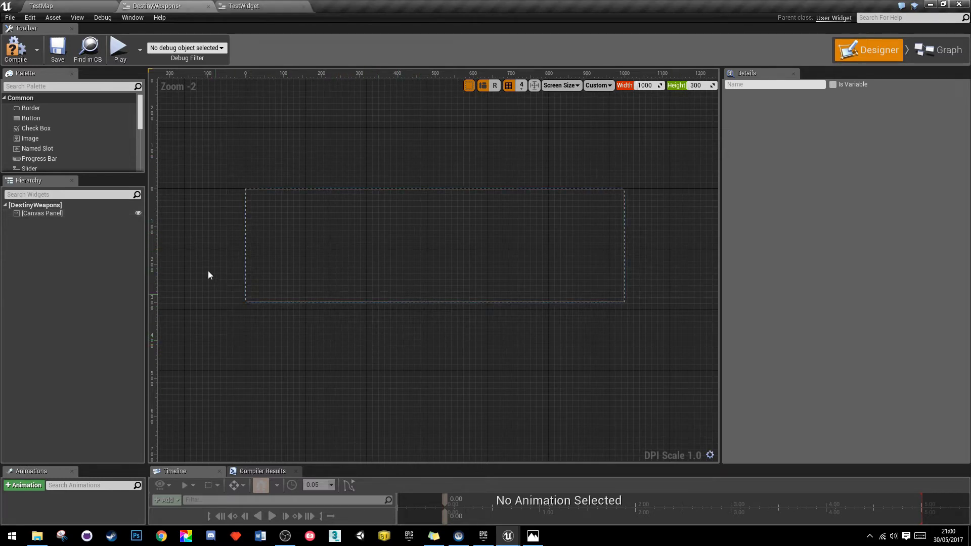
Step: Enlarge the widget palette and examine the layout containers in its Panel category, such as Vertical Box, Horizontal Box and Widget Switcher
left_click_drag(76, 175, 76, 326)
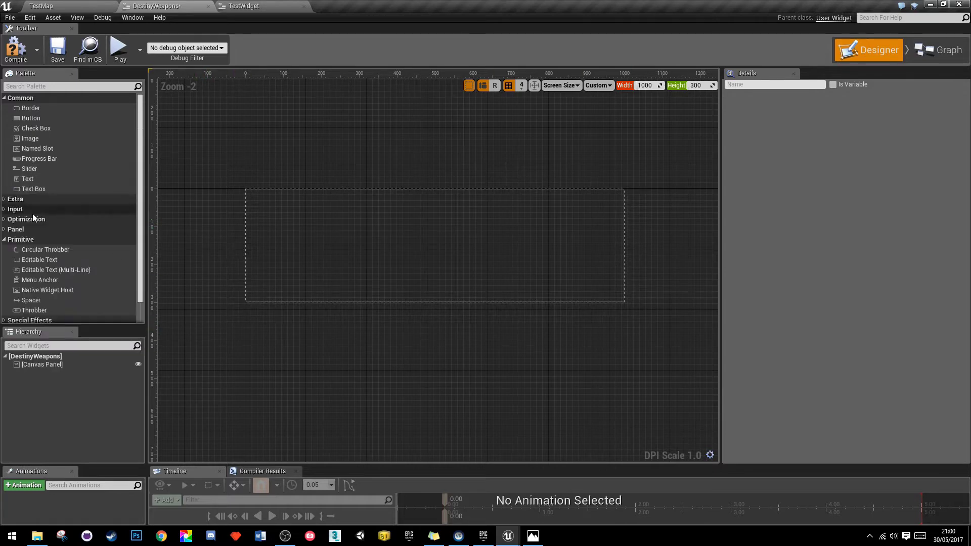
scroll(43, 246, "down", 1)
left_click(4, 206)
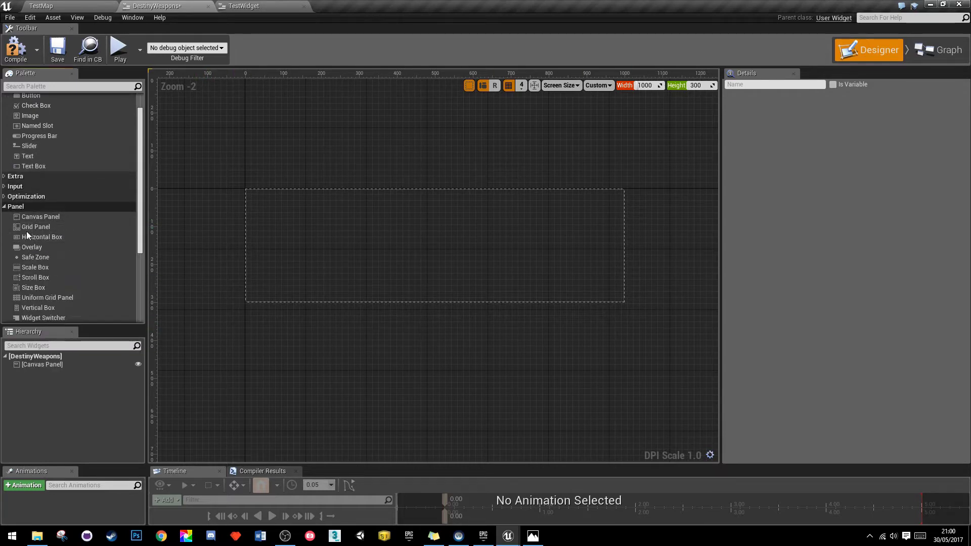
scroll(35, 308, "down", 1)
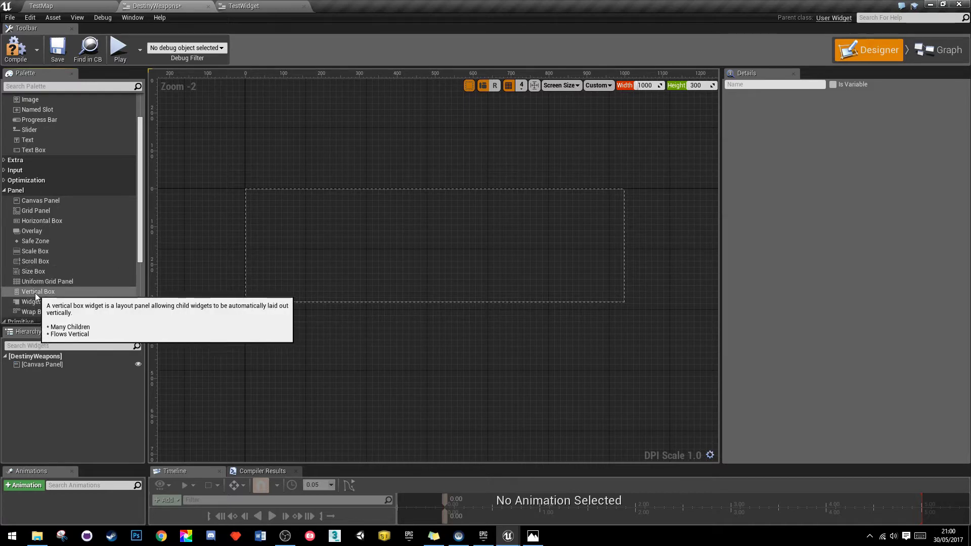
mouse_move(45, 296)
left_mouse_down()
mouse_move(258, 288)
mouse_move(44, 303)
left_mouse_up()
left_click_drag(226, 244, 53, 220)
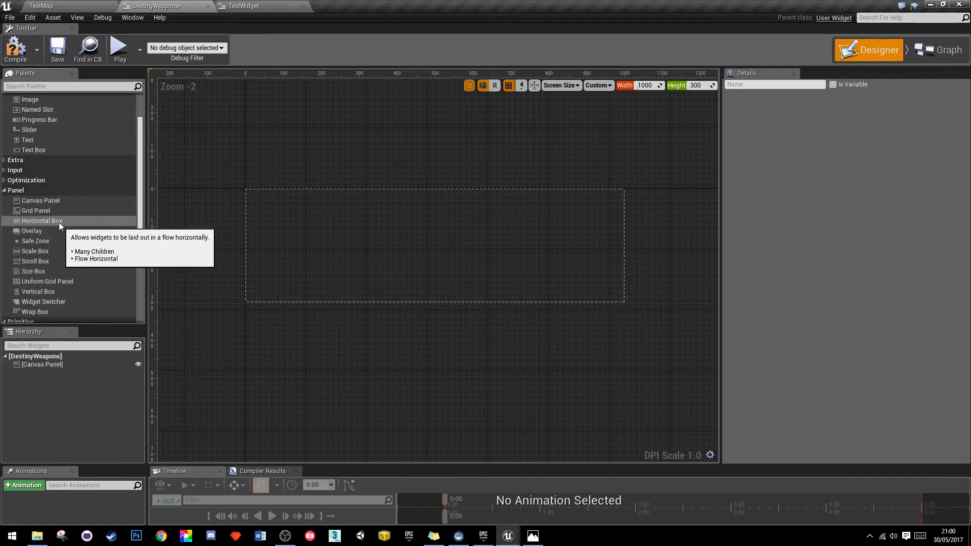
scroll(41, 111, "up", 2)
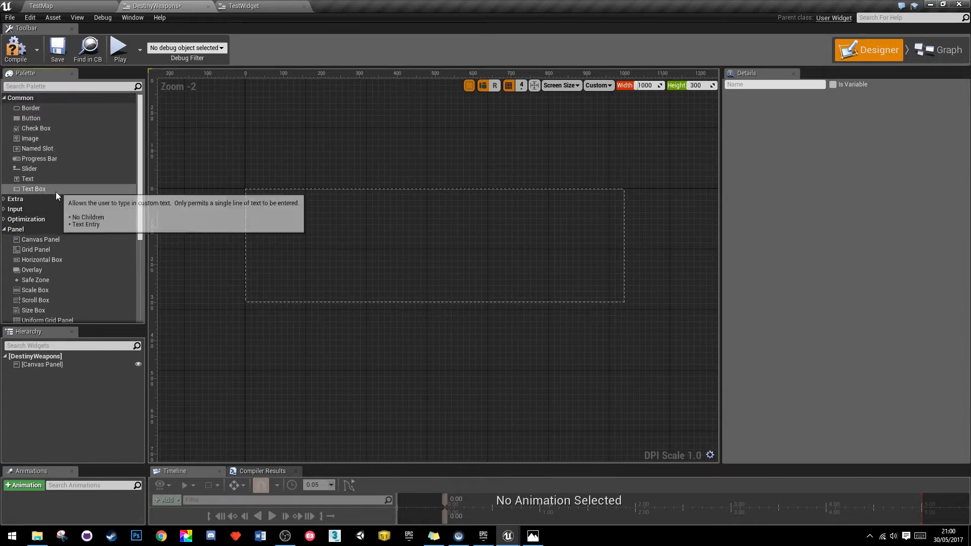
scroll(69, 262, "down", 2)
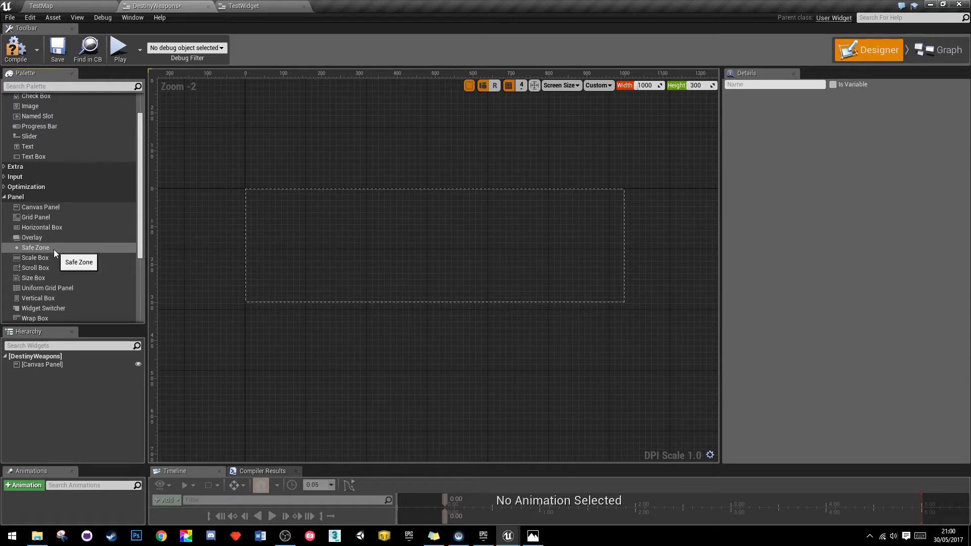
scroll(50, 278, "down", 1)
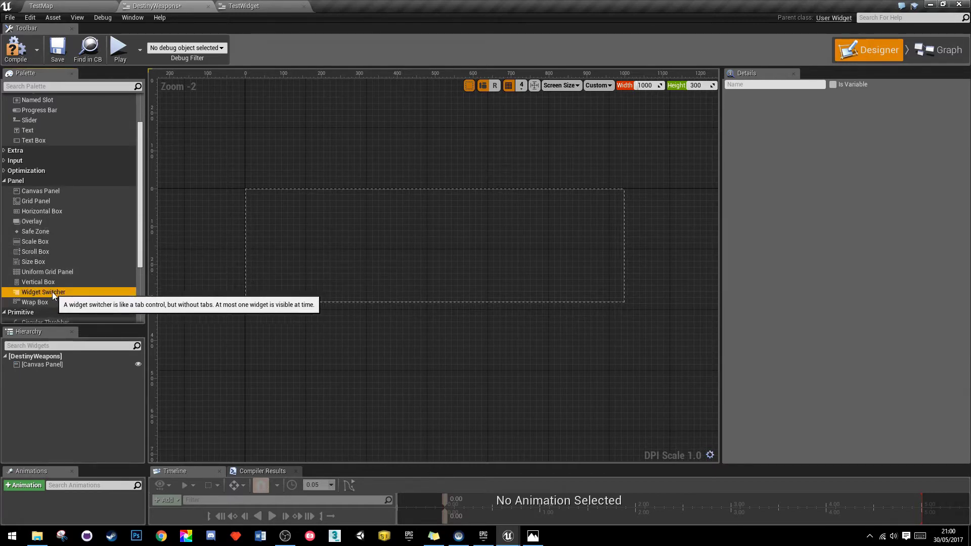
mouse_move(52, 293)
left_mouse_down()
mouse_move(303, 268)
mouse_move(302, 241)
mouse_move(135, 302)
mouse_move(50, 296)
left_mouse_up()
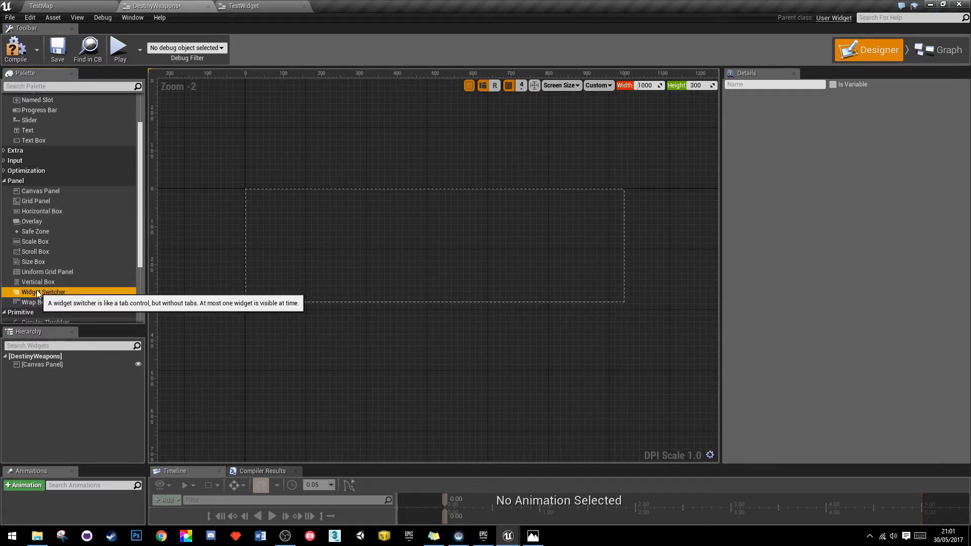
Step: Add a Vertical Box to the Canvas Panel and anchor it to stretch in both directions
left_click_drag(38, 282, 356, 213)
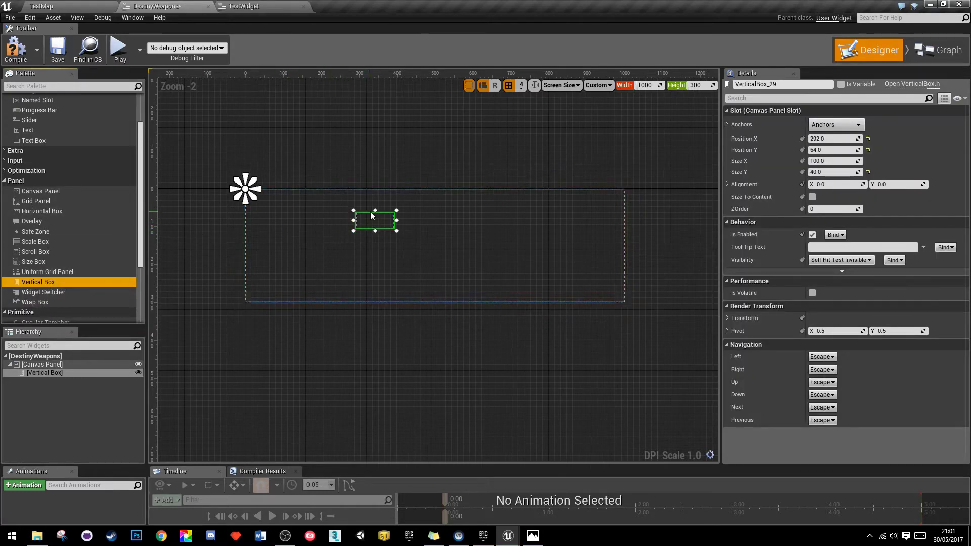
left_click(836, 124)
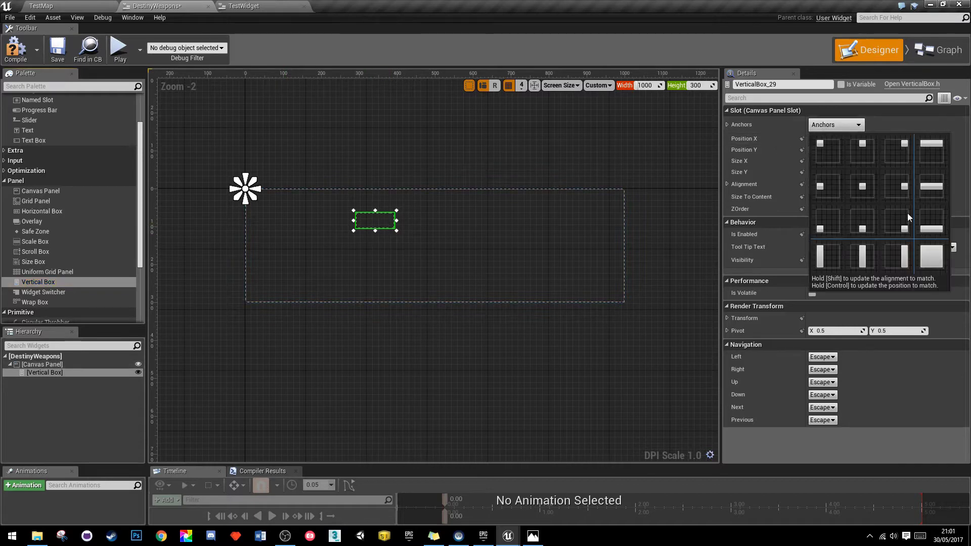
left_click(933, 255)
Step: Set the Vertical Box's left, top, right and bottom offsets to 0, keeping the full-stretch anchors
left_click(832, 138)
type("0")
key("Tab")
type("0")
key("Tab")
type("0")
key("Tab")
type("0")
key("Return")
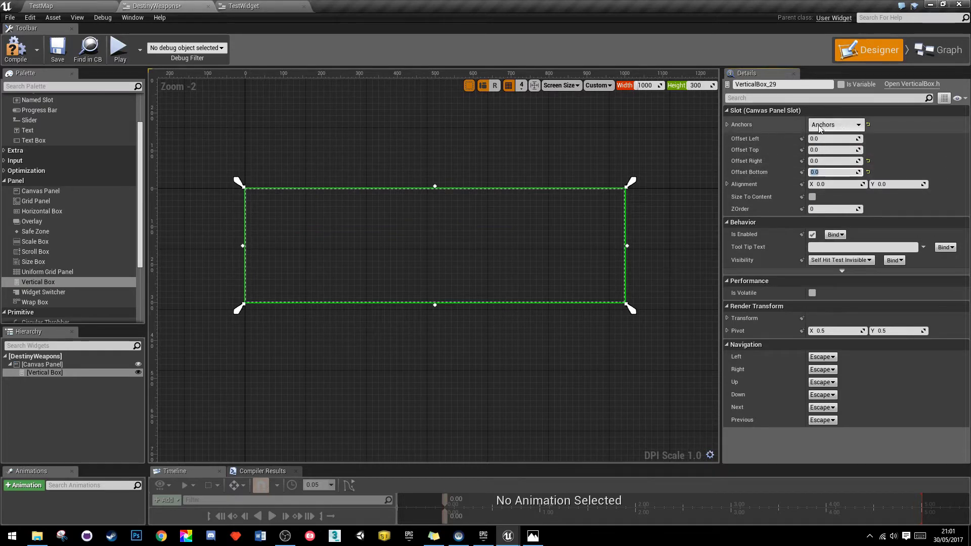
left_click(822, 125)
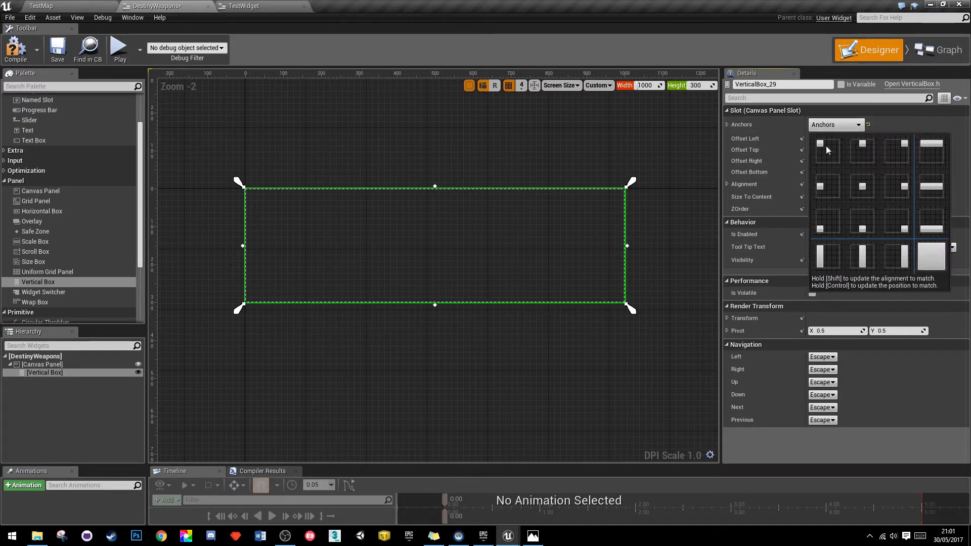
left_click(938, 264)
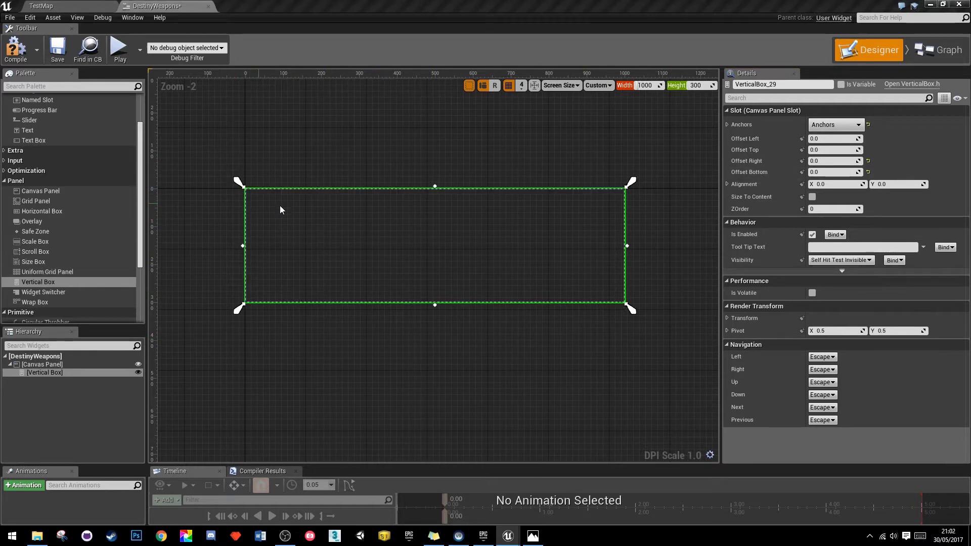
Step: Add a Progress Bar inside the Vertical Box and set its size to Fill
scroll(61, 218, "up", 3)
left_click_drag(39, 158, 304, 201)
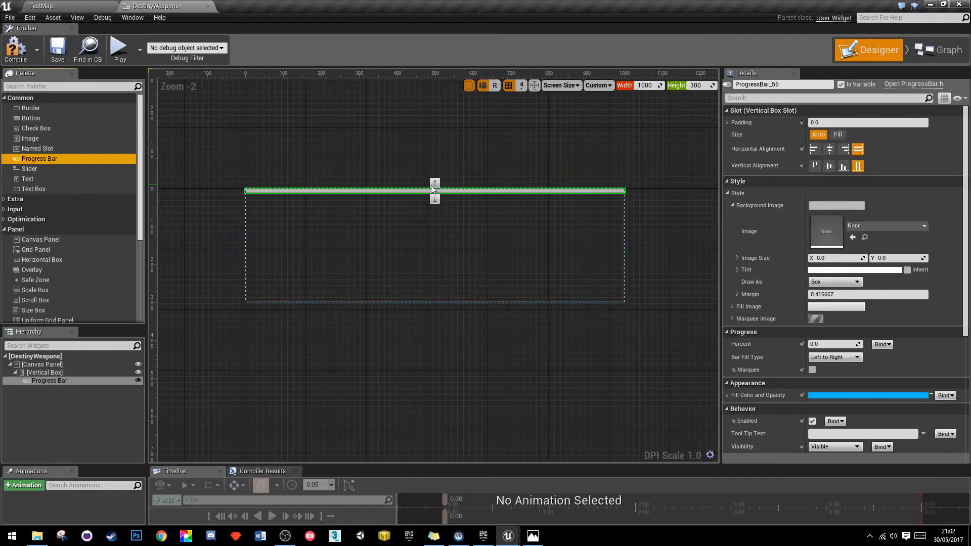
left_click(838, 134)
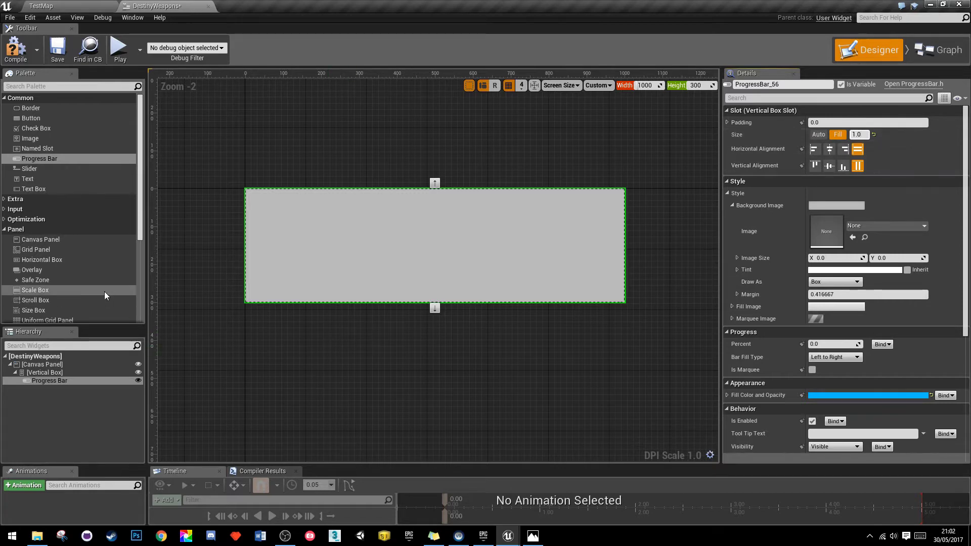
Step: Add a Horizontal Box below the Progress Bar in the Vertical Box and set its size to Fill
scroll(72, 298, "down", 1)
scroll(72, 296, "down", 1)
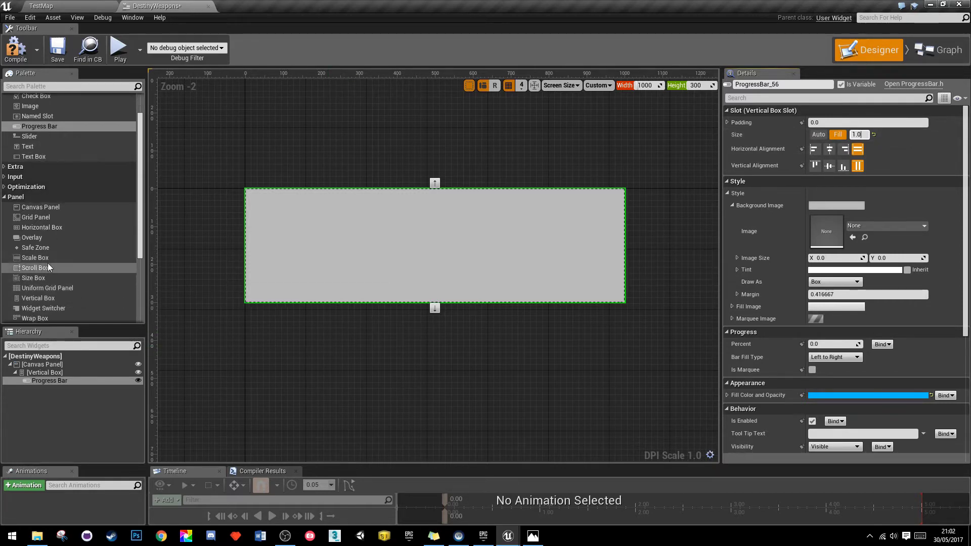
left_click_drag(44, 227, 52, 377)
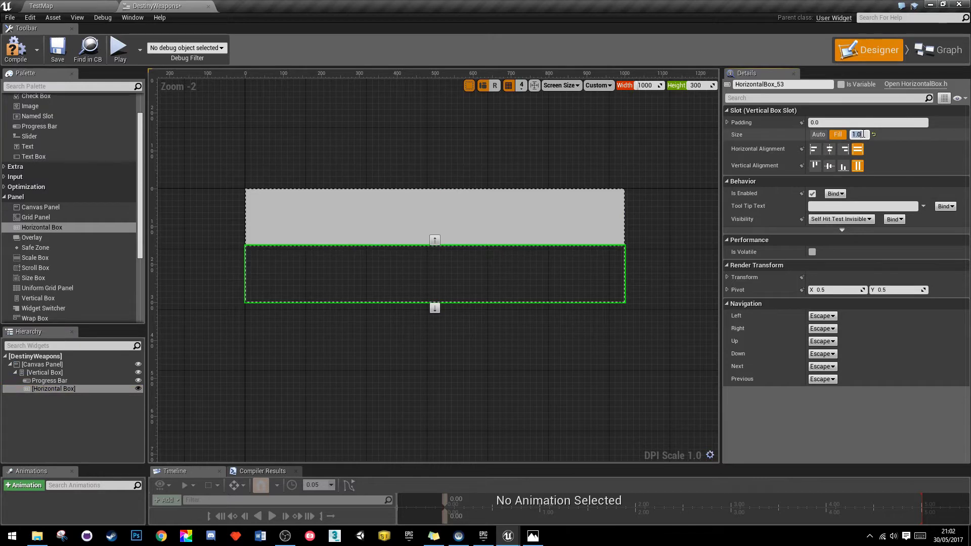
Step: Try a fill value of 0.5 on the Horizontal Box, and set it back to 1
type("0.5")
key("Return")
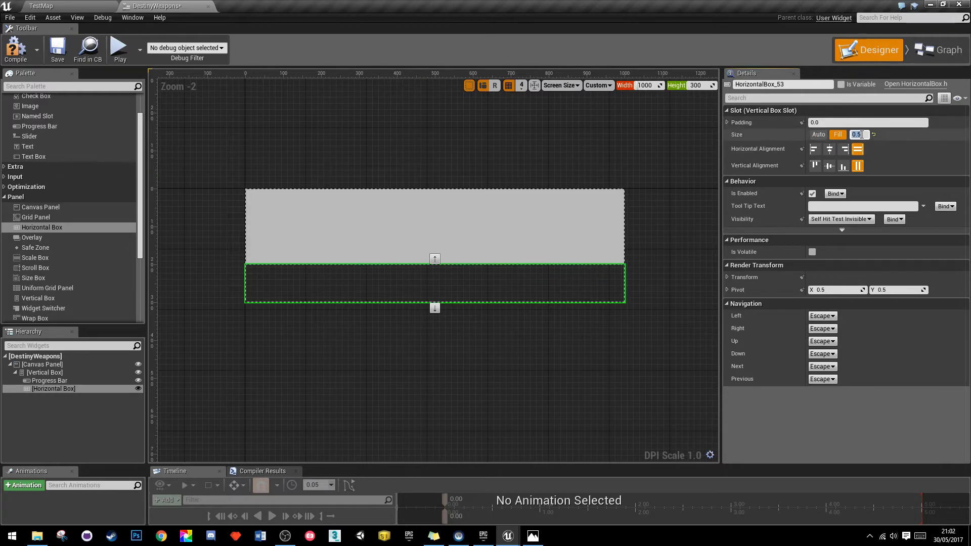
type("1")
key("Return")
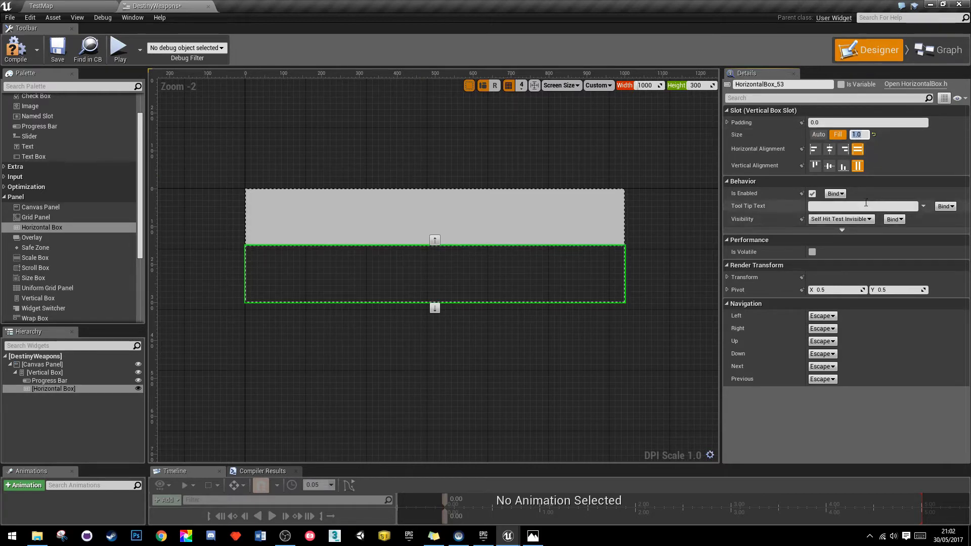
left_click(662, 314)
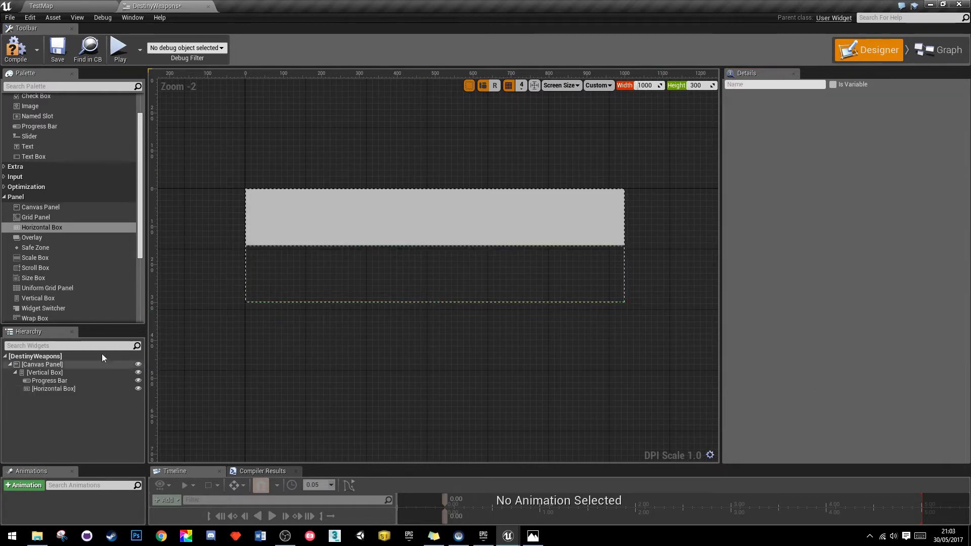
Step: Add a second Horizontal Box to the Vertical Box with its size set to Fill, and select the middle row
left_click_drag(48, 227, 49, 395)
left_click(838, 135)
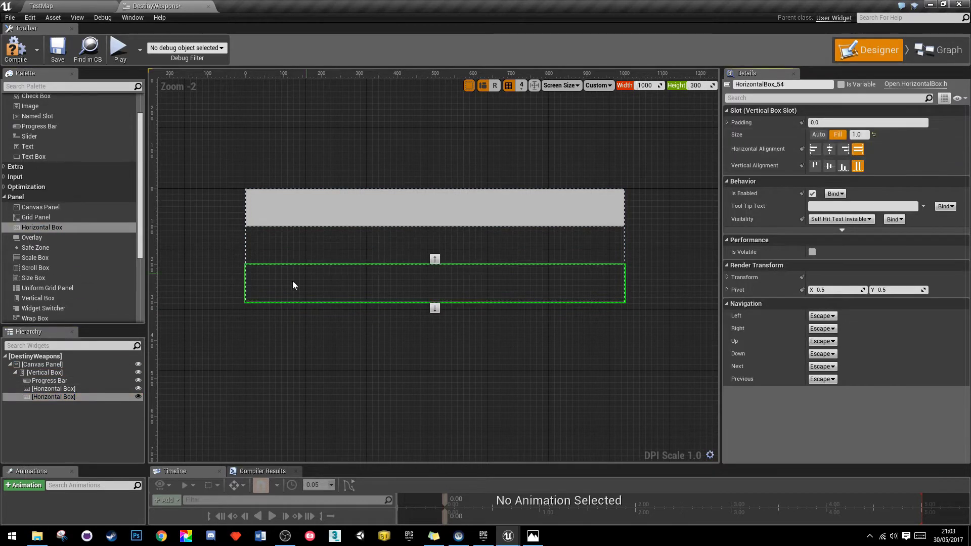
left_click(348, 211)
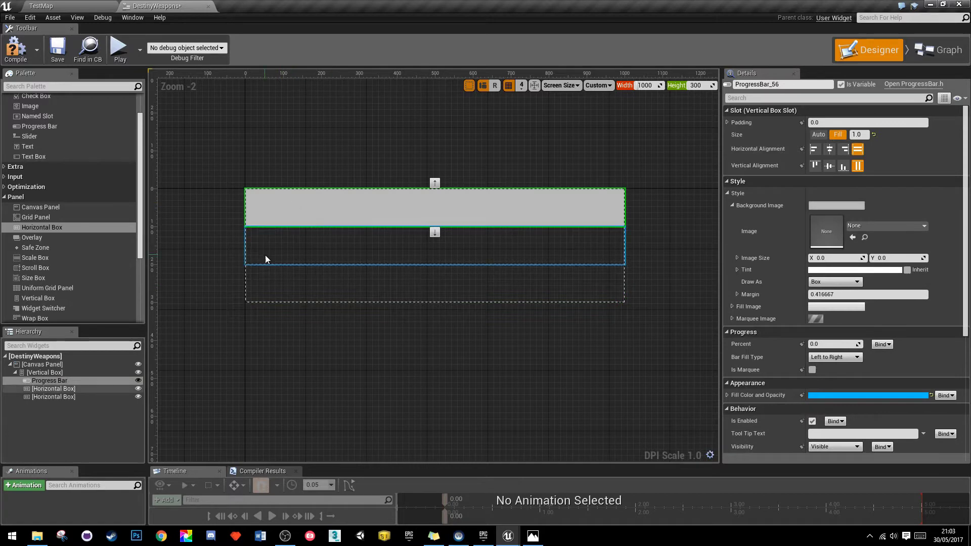
left_click(249, 248)
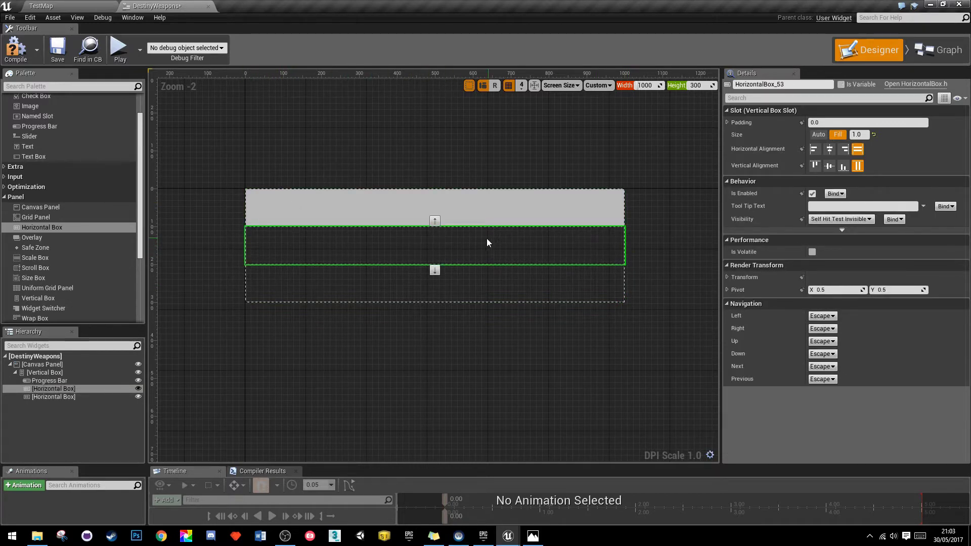
Step: Set the fill size of the Progress Bar in the Vertical Box to 0.2
left_click(262, 289)
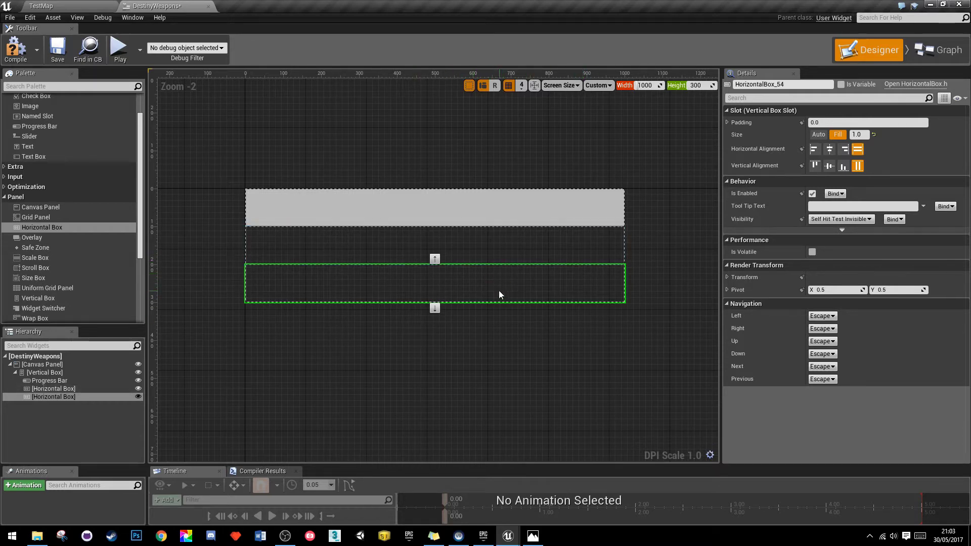
left_click(320, 338)
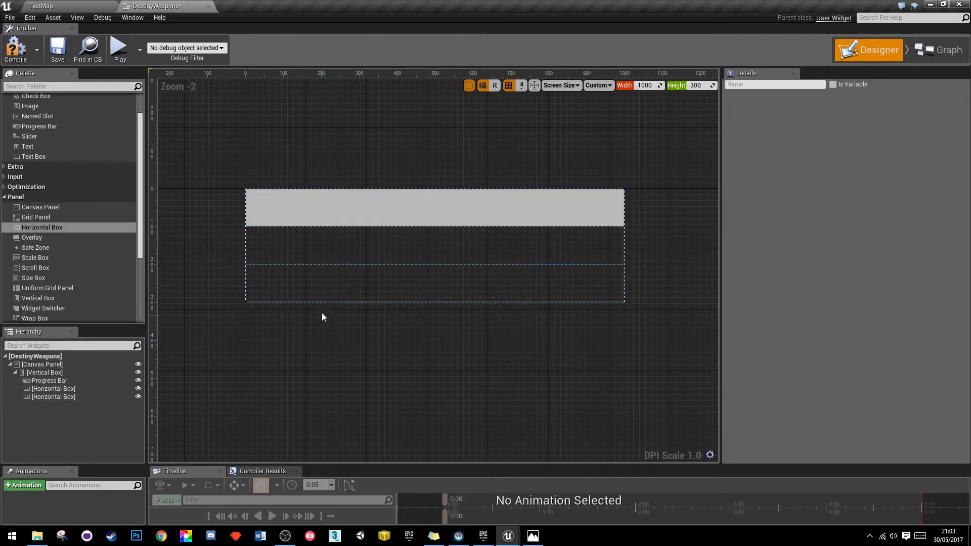
left_click(447, 217)
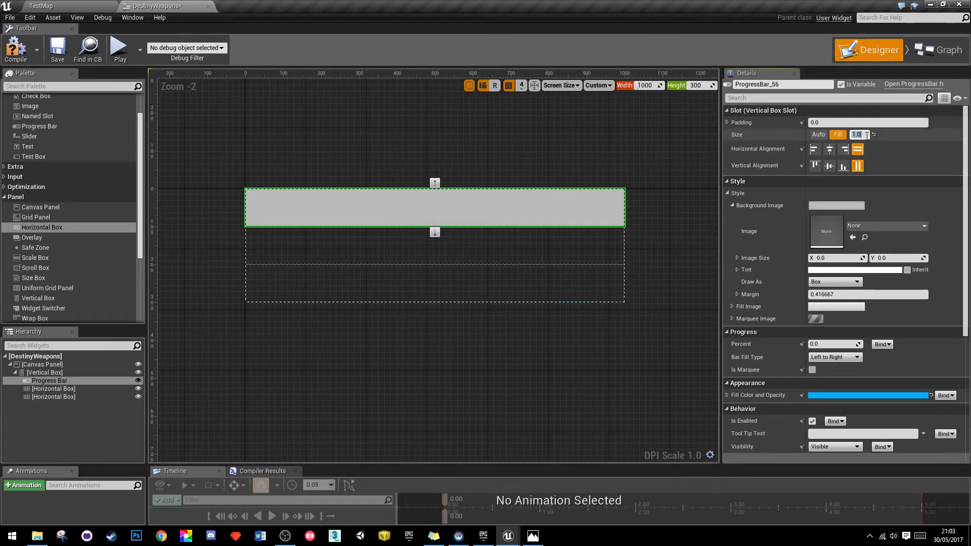
key("Return")
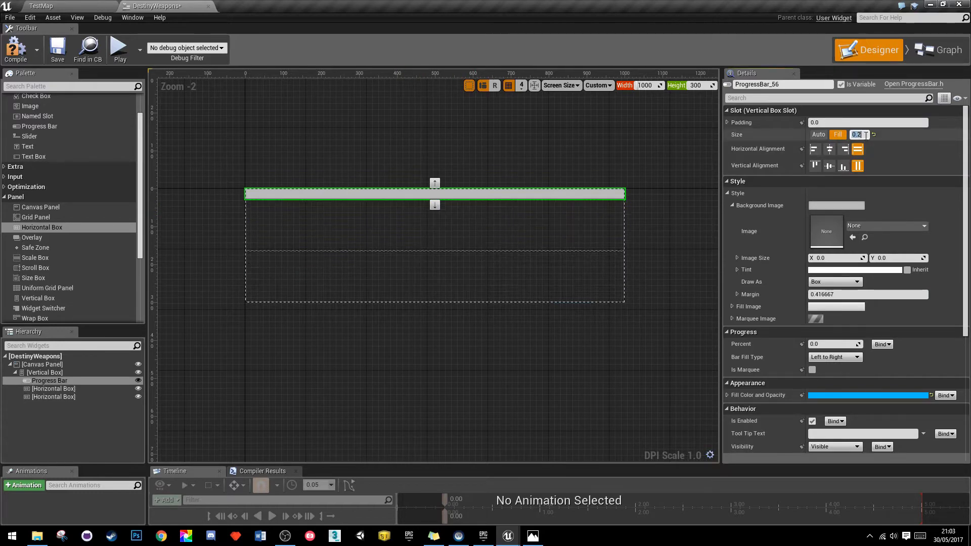
Step: Set the Progress Bar's Percent to about 0.36 and its Fill Color to yellow
left_click(356, 136)
scroll(356, 136, "up", 1)
left_click(378, 205)
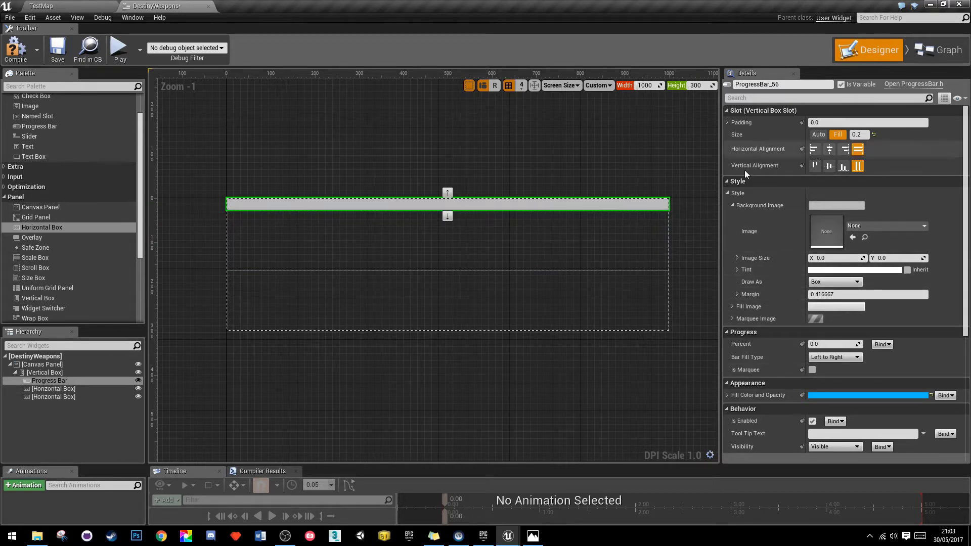
mouse_move(832, 344)
left_mouse_down()
mouse_move(841, 344)
mouse_move(826, 344)
left_mouse_up()
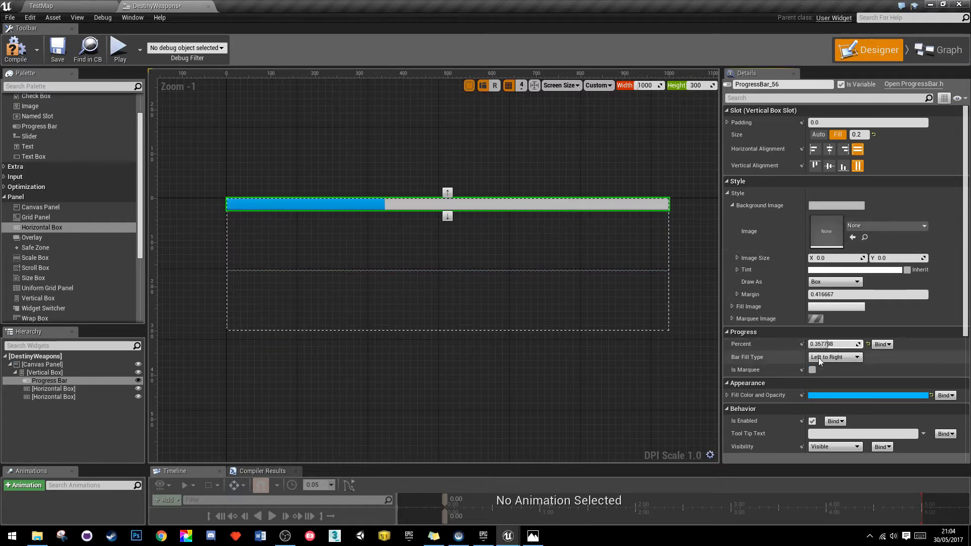
left_click(812, 395)
left_click_drag(672, 365, 692, 383)
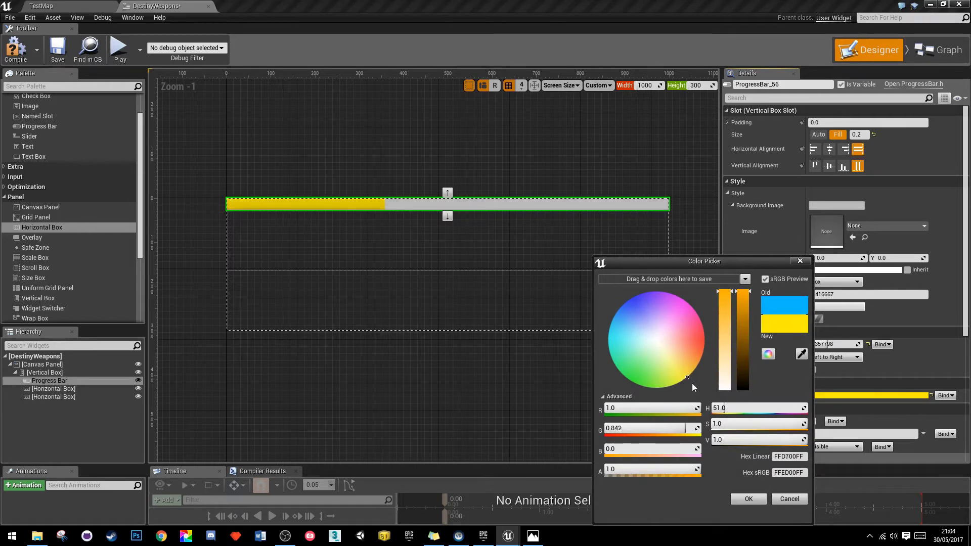
left_click(747, 498)
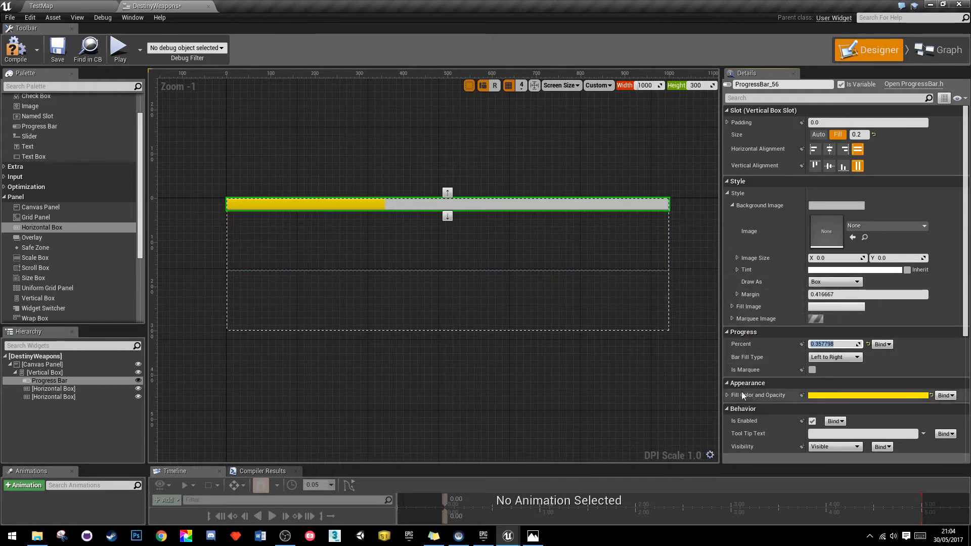
Step: Darken the tint of the Progress Bar's Background Image to near black with an alpha of 0.7
left_click(729, 192)
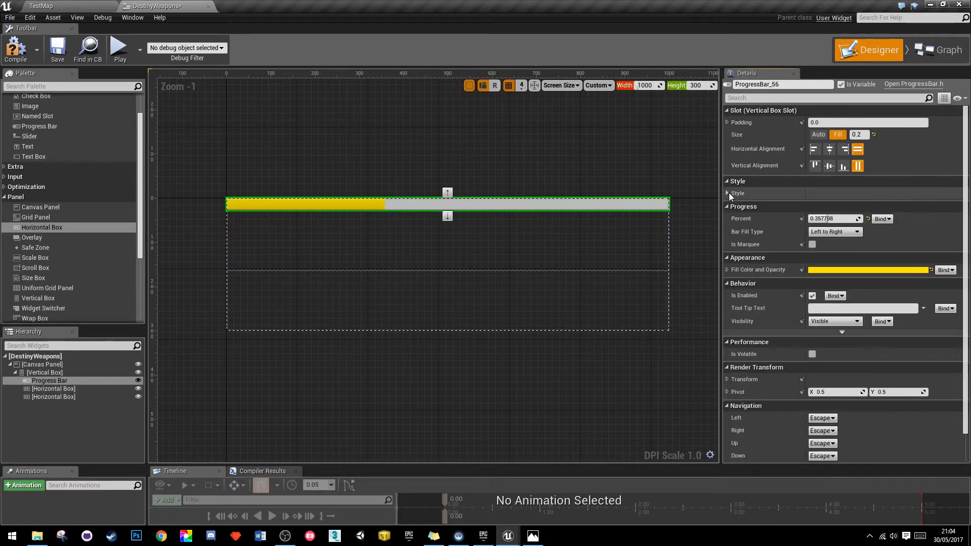
left_click(728, 193)
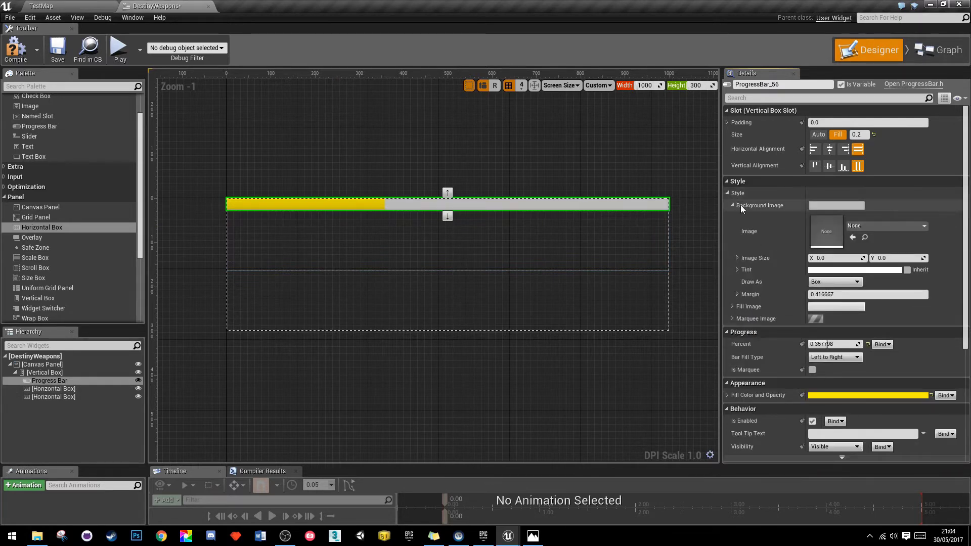
left_click(824, 271)
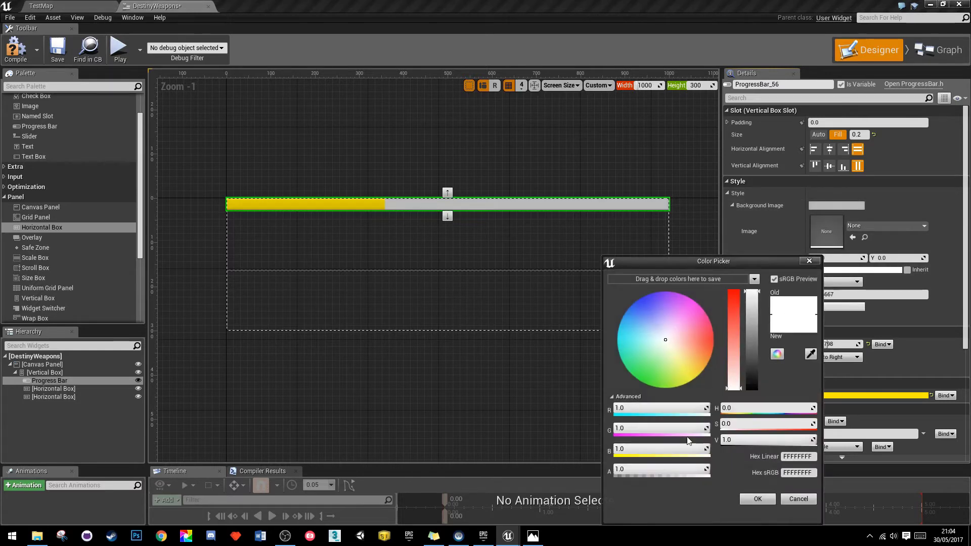
left_click_drag(662, 473, 657, 472)
left_click(665, 469)
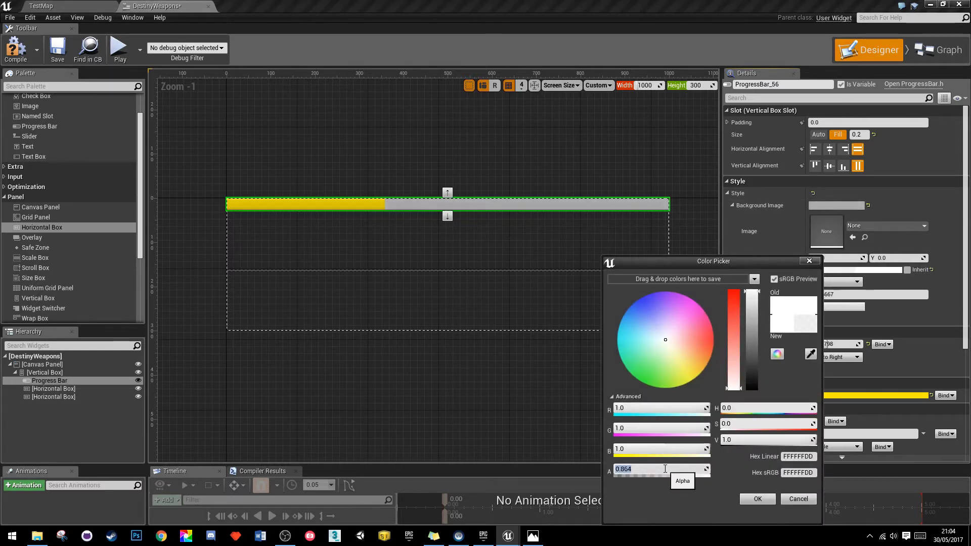
type(".7")
key("Return")
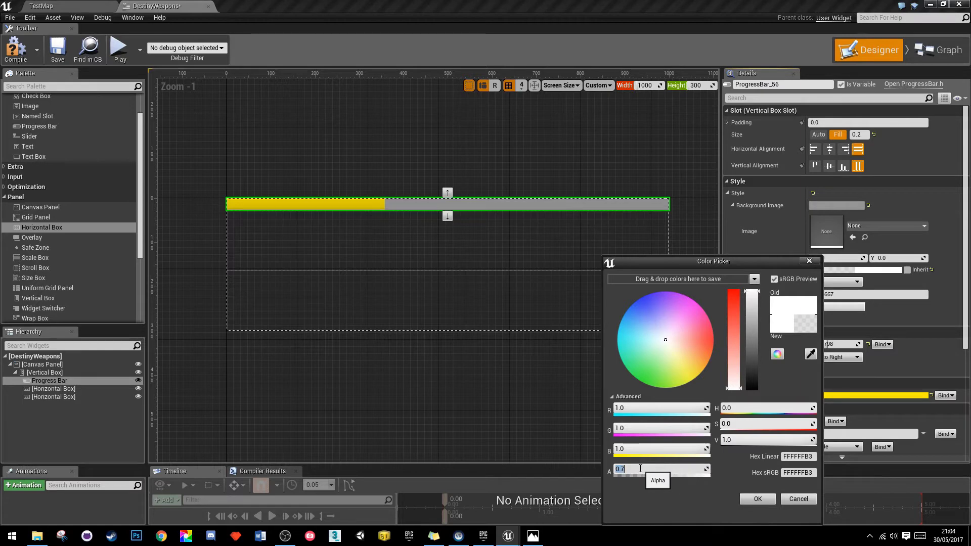
left_click_drag(751, 307, 760, 384)
left_click(757, 499)
left_click(457, 362)
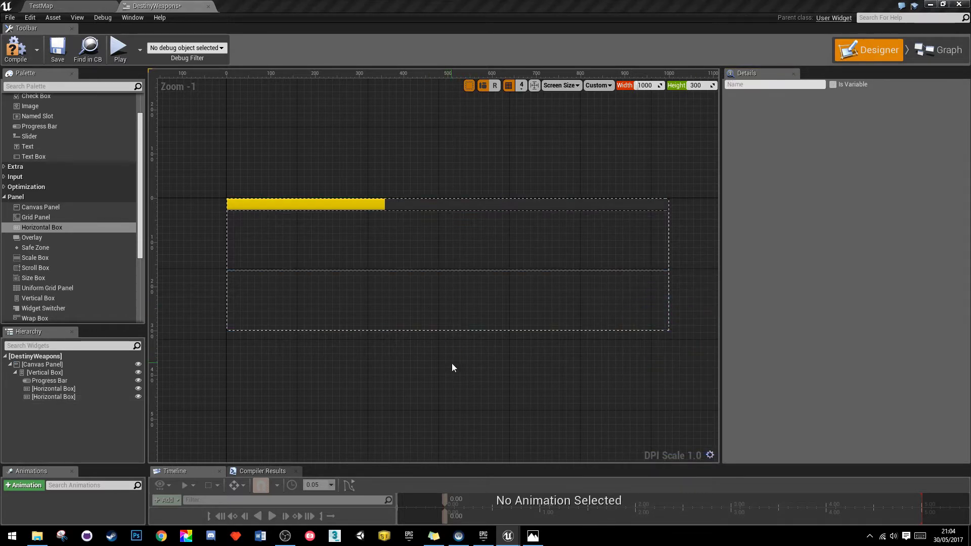
Step: Add a Border inside the first Horizontal Box, set its size to Fill and its Brush Color to light blue
left_click(302, 250)
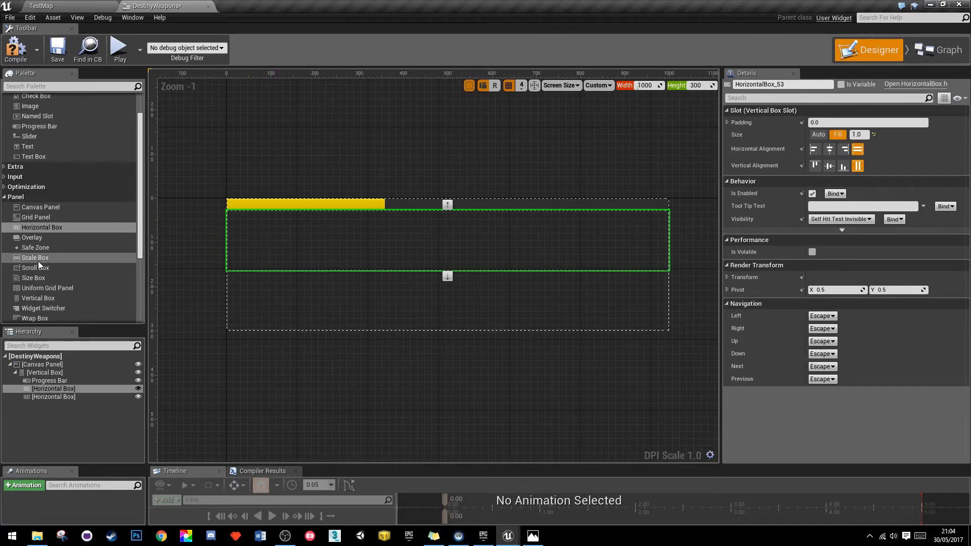
scroll(58, 244, "up", 3)
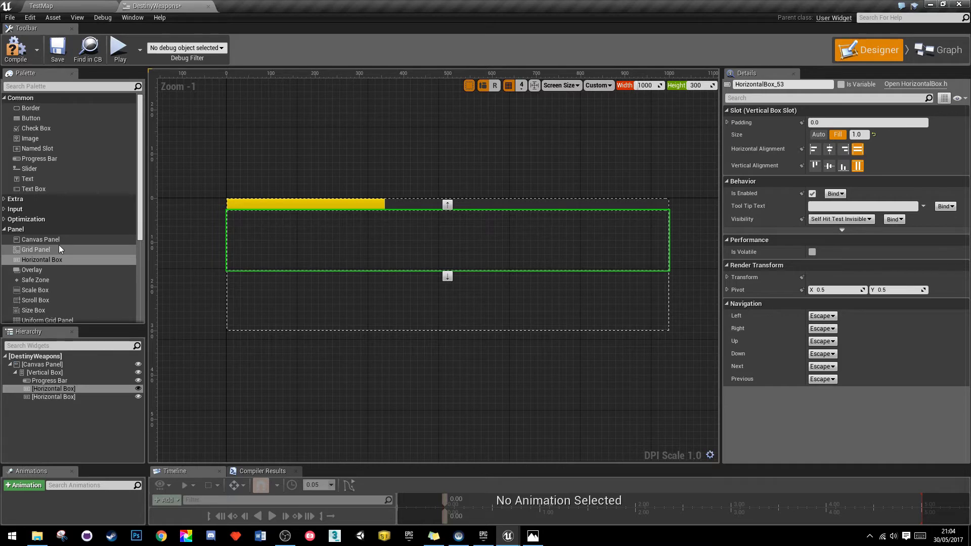
left_click(34, 107)
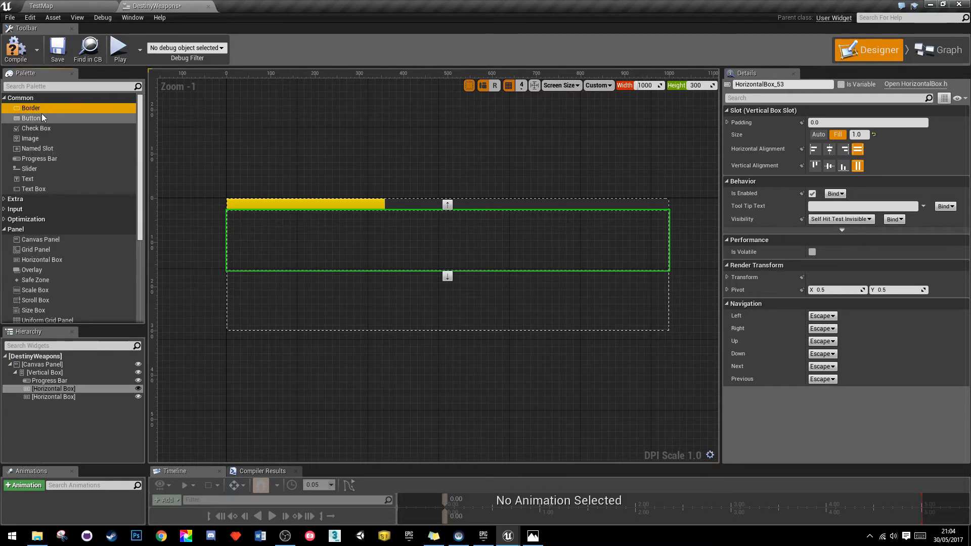
mouse_move(32, 109)
left_mouse_down()
mouse_move(255, 247)
mouse_move(45, 391)
left_mouse_up()
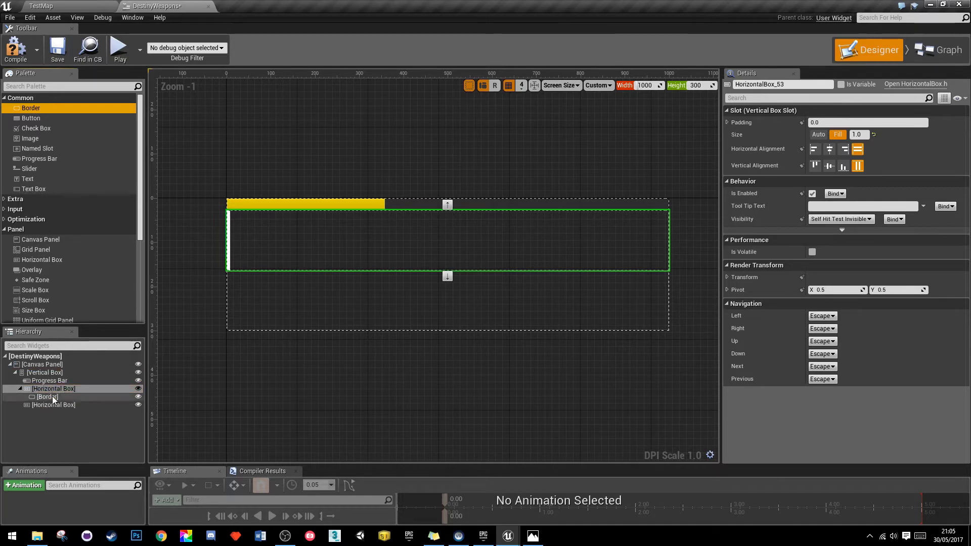
left_click(229, 238)
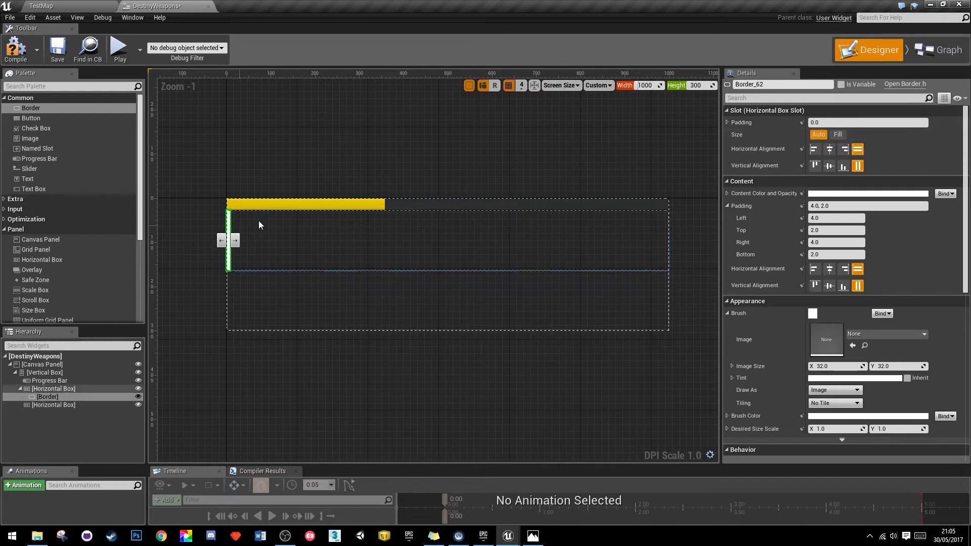
left_click(839, 135)
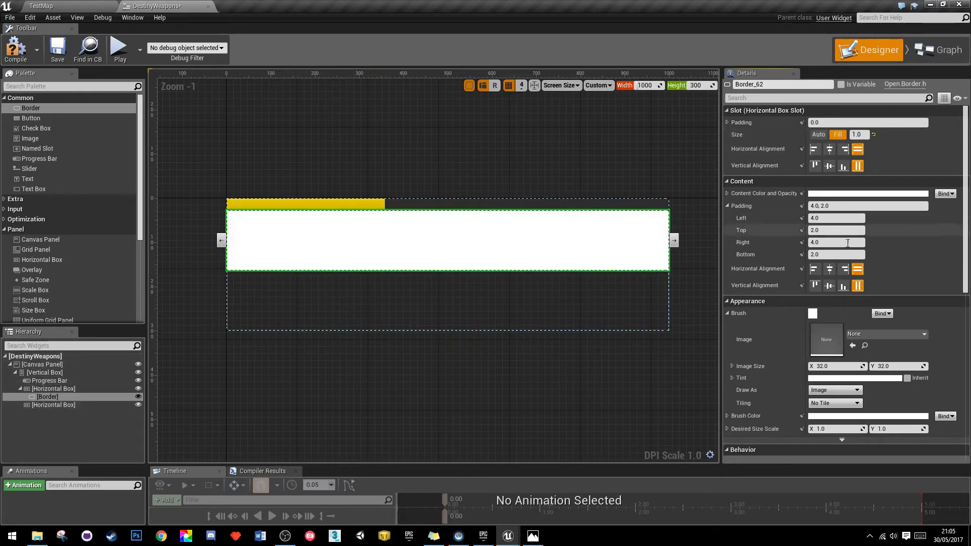
left_click(868, 416)
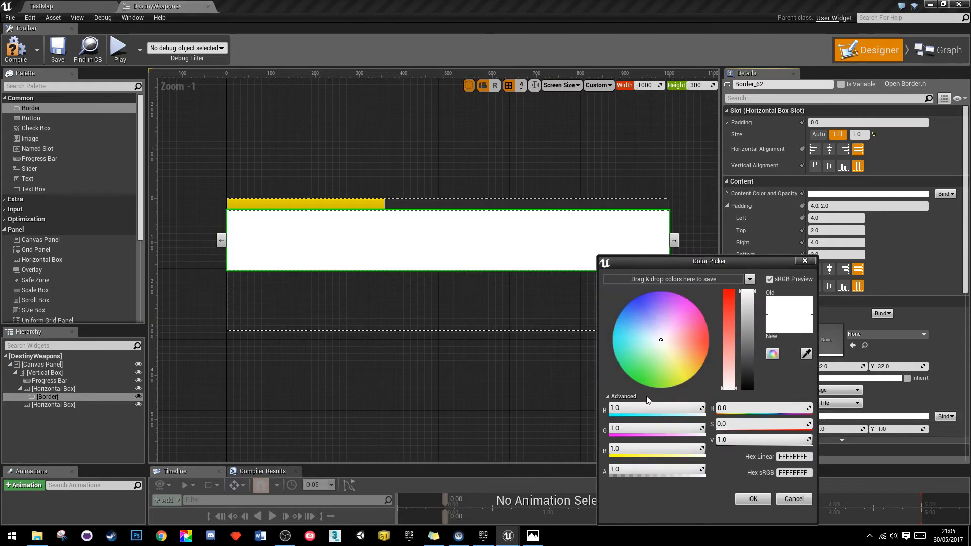
left_click_drag(651, 338, 626, 324)
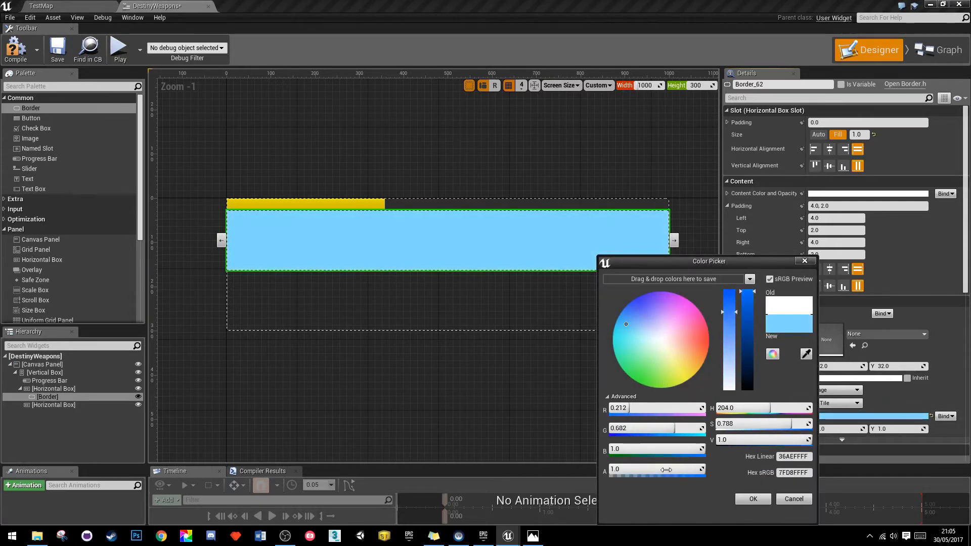
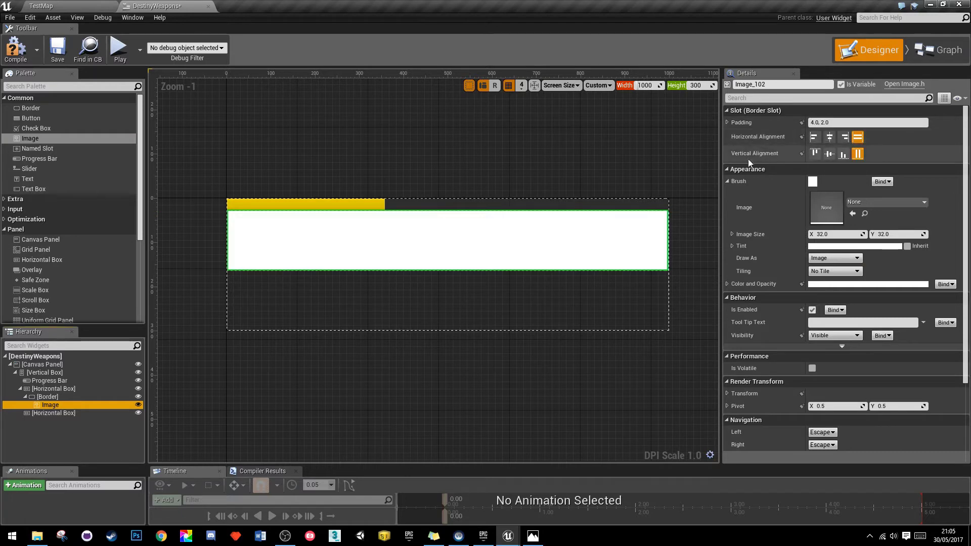
Step: Try centring the Image in the Border horizontally and vertically, and set both alignments back to fill
left_click(829, 137)
left_click(829, 153)
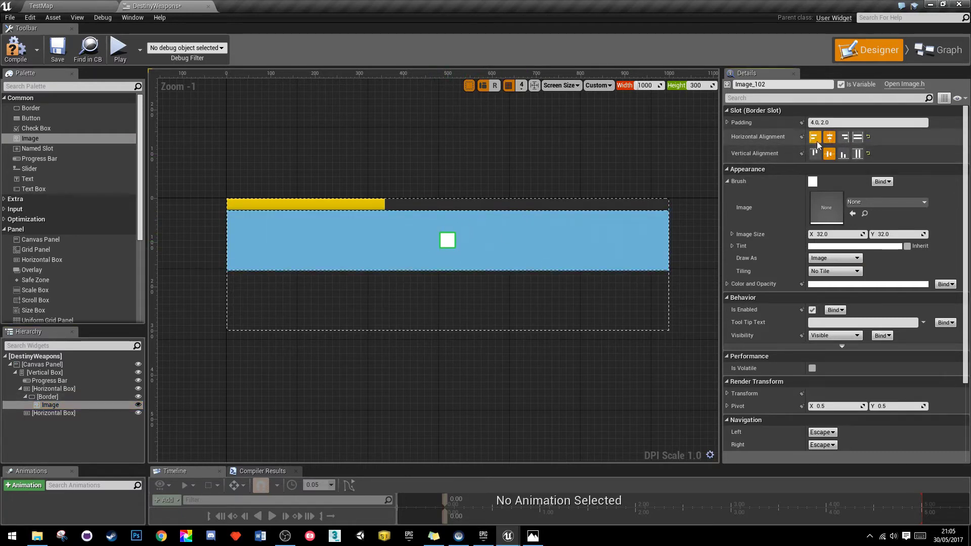
left_click(857, 137)
left_click(858, 153)
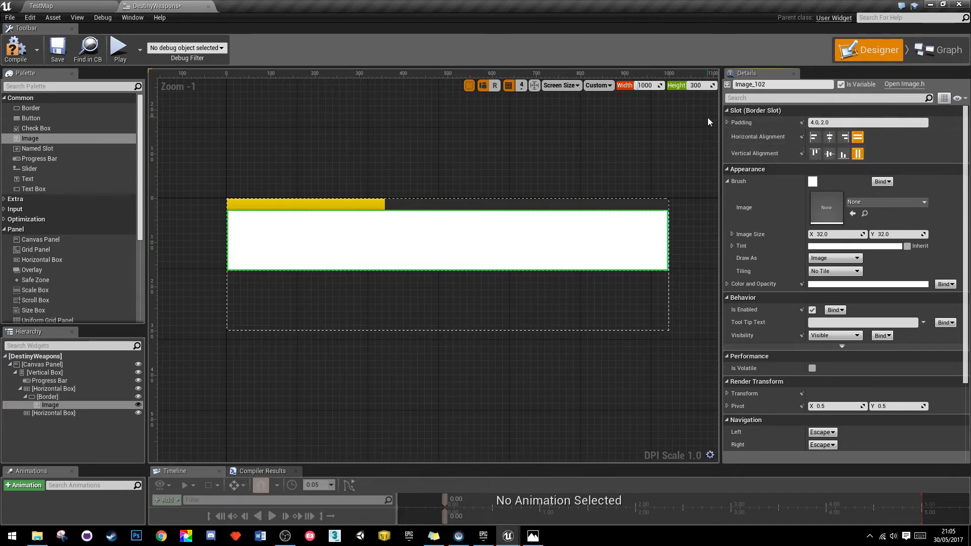
Step: Assign the Power_1 texture to the Image in the Border and wrap the Image with a Scale Box
left_click(869, 202)
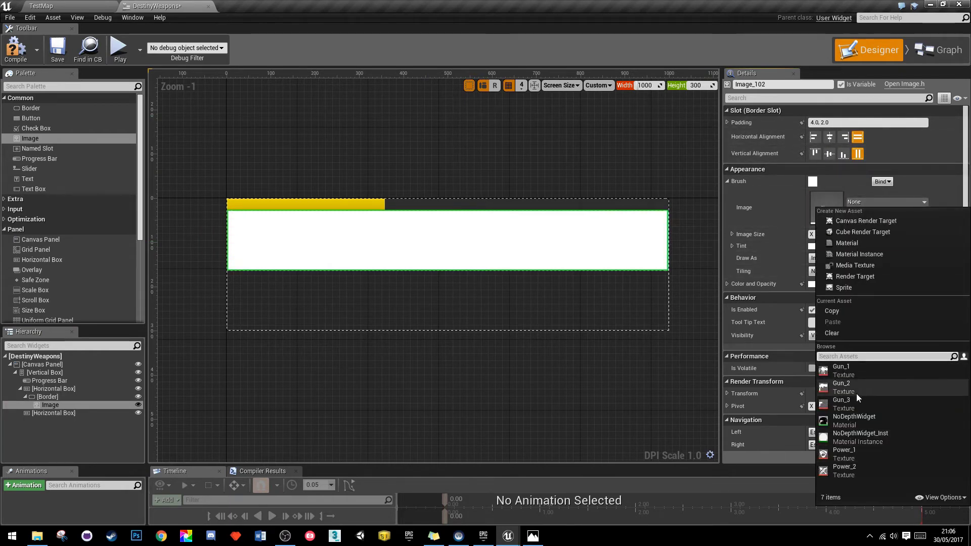
left_click(846, 453)
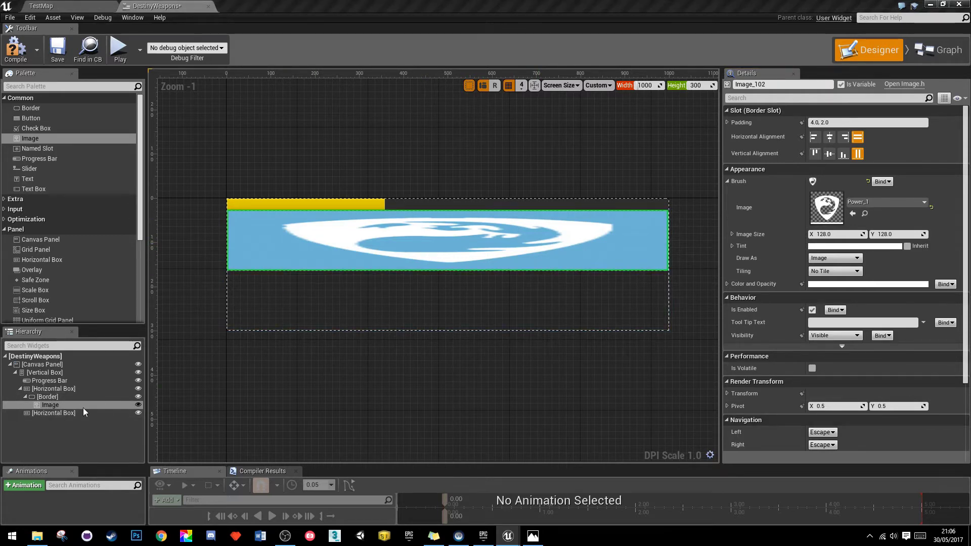
right_click(50, 405)
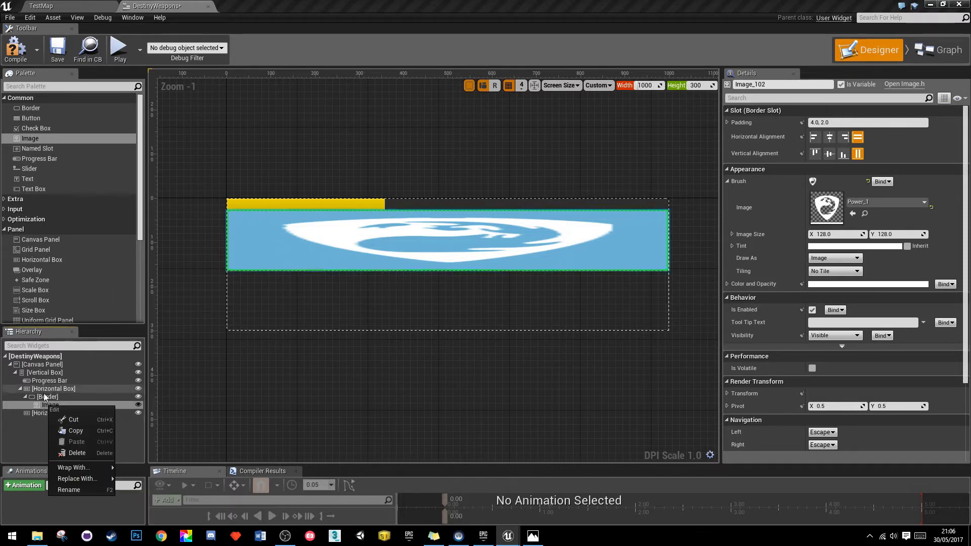
right_click(44, 405)
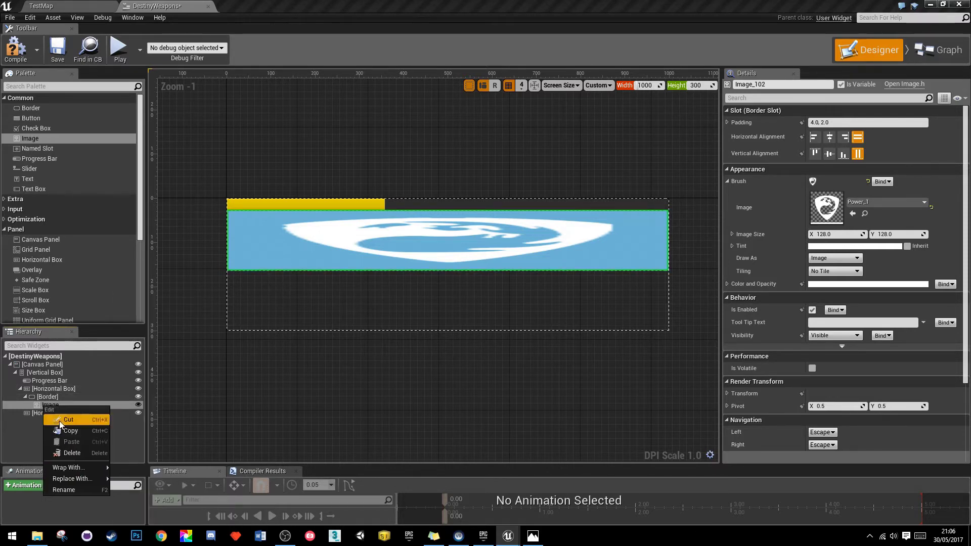
mouse_move(66, 467)
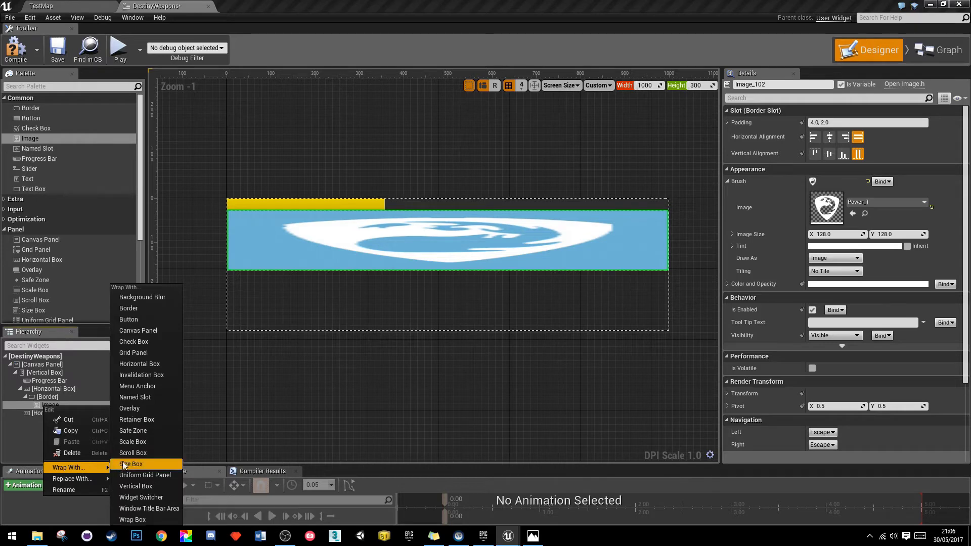
left_click(143, 440)
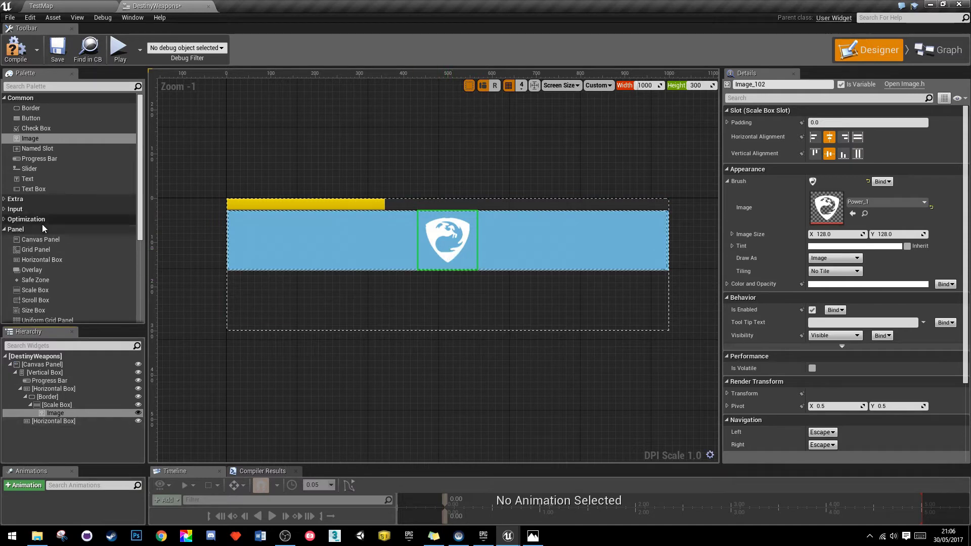
Step: Duplicate the Border with its Scale Box and Image inside the first Horizontal Box
scroll(36, 261, "down", 1)
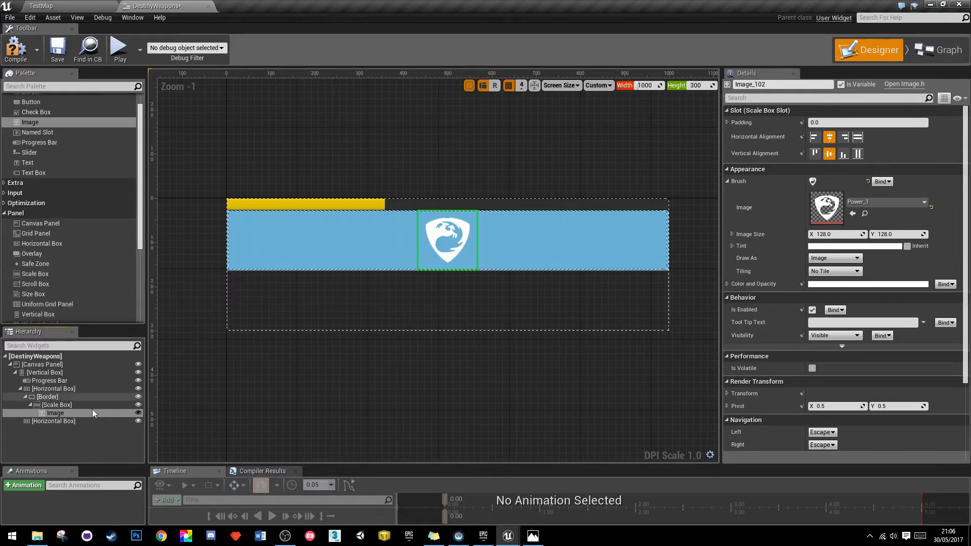
left_click(48, 397)
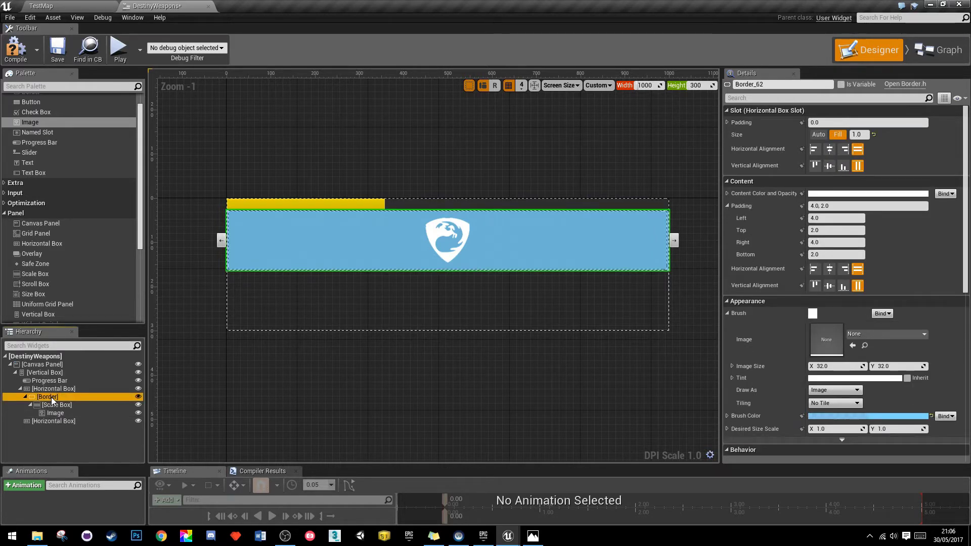
left_click(25, 396)
left_click(53, 388)
key("ctrl+v")
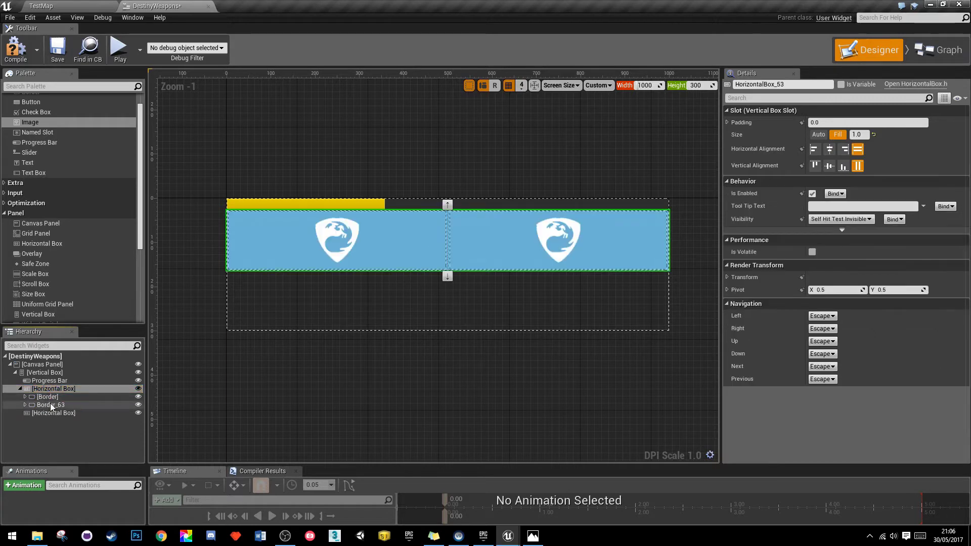
Step: Assign the Power_2 texture to the Image inside the duplicated Border's Scale Box
left_click(52, 405)
left_click(24, 405)
left_click(51, 413)
left_click(31, 413)
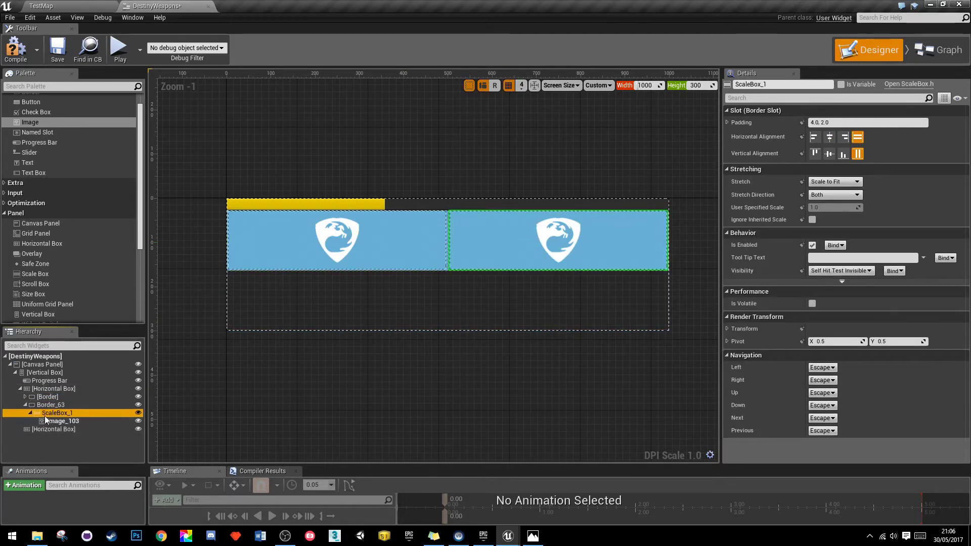
left_click(56, 421)
left_click(884, 201)
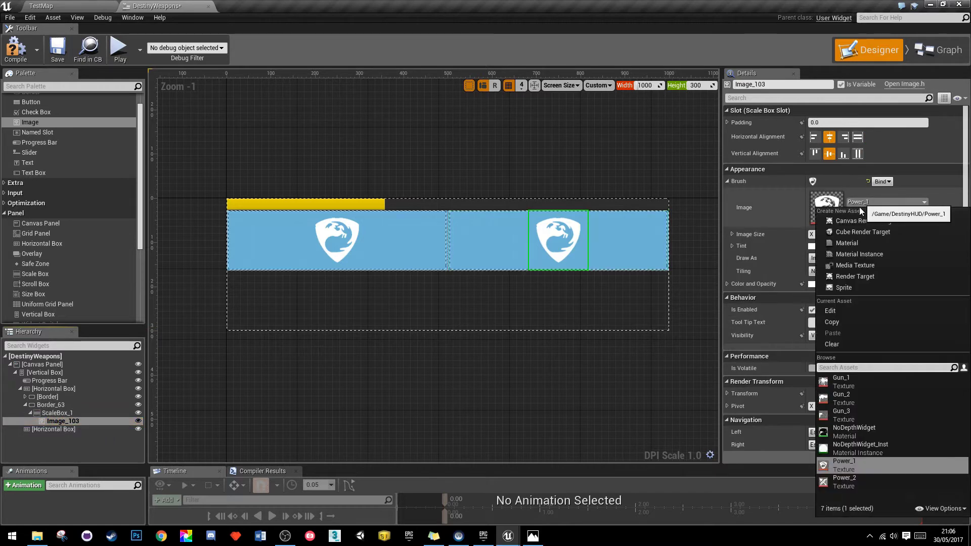
left_click(838, 478)
left_click(702, 425)
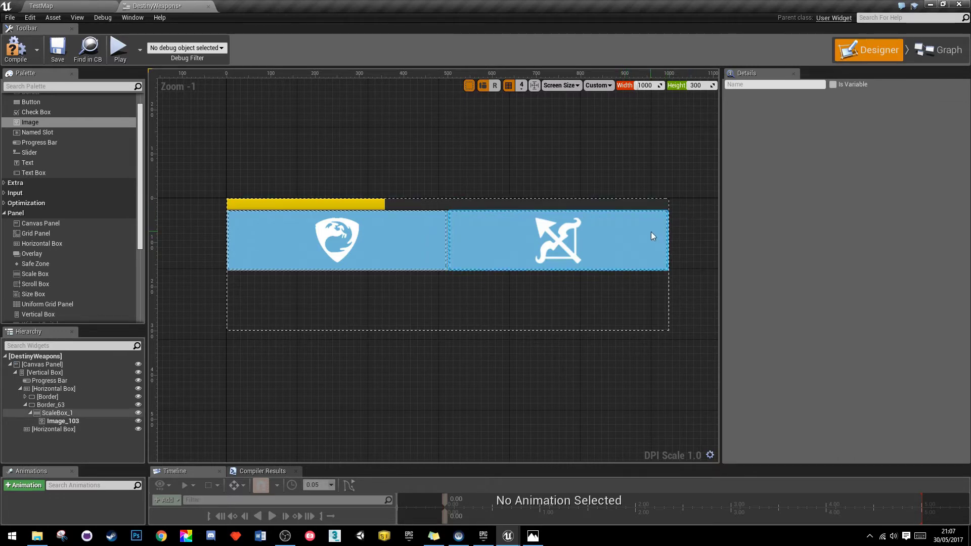
Step: Add a third Border to the end of the first Horizontal Box and set its size to Fill
left_click(25, 405)
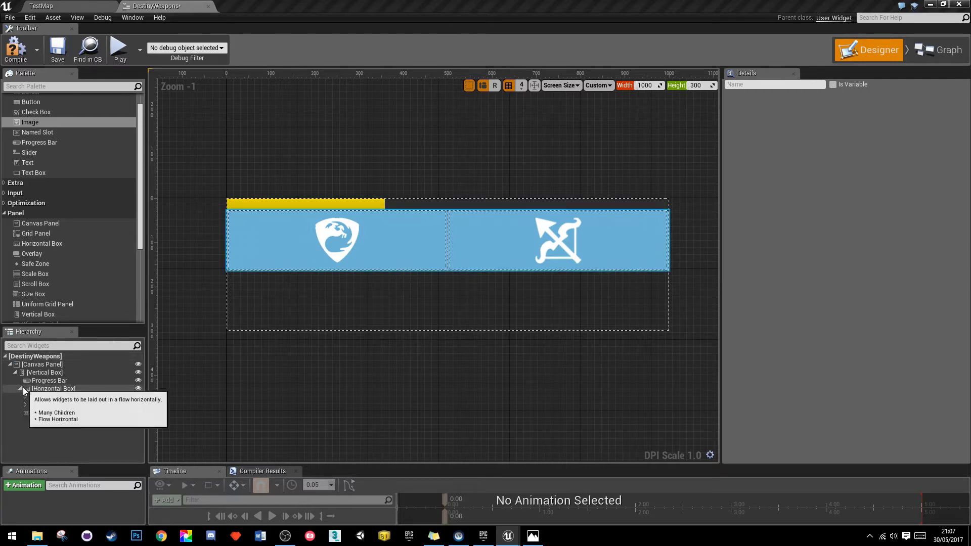
scroll(40, 133, "up", 1)
left_click(37, 110)
left_click_drag(37, 110, 43, 421)
left_click(47, 413)
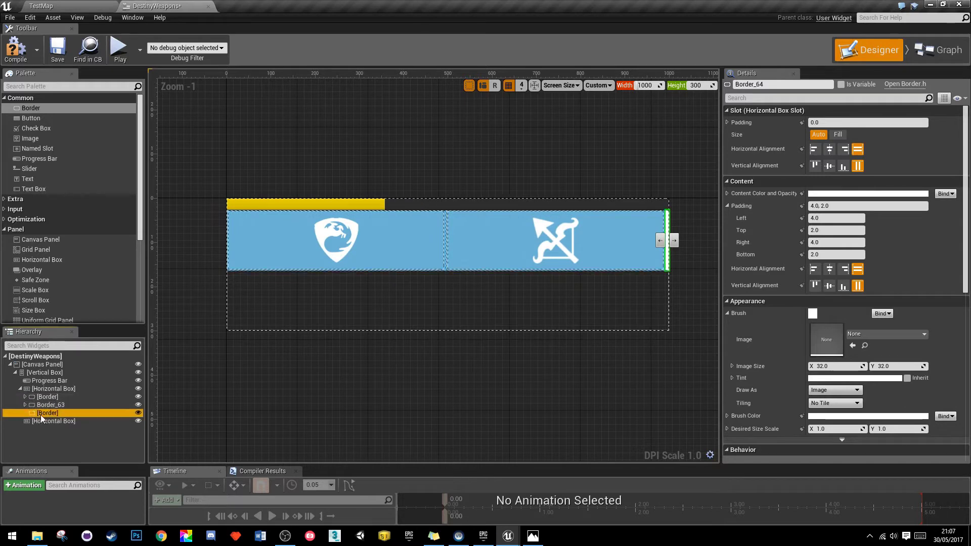
left_click(837, 134)
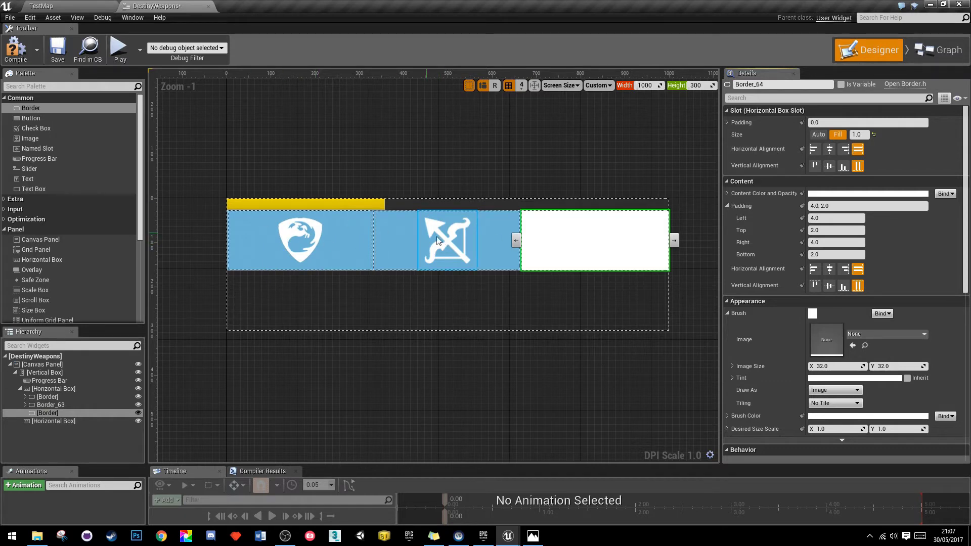
Step: Set the Fill size of each of the two light blue icon Borders to 0.15
left_click(864, 135)
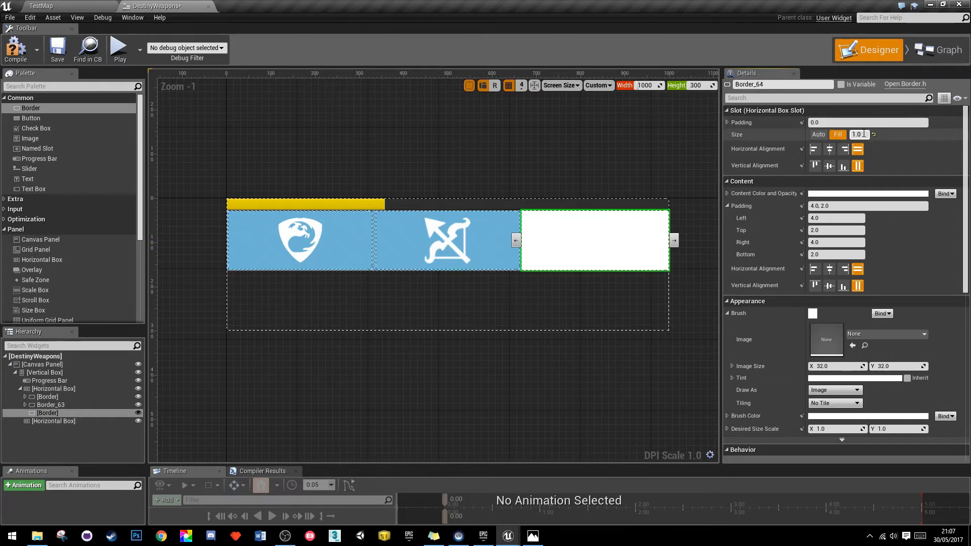
left_click(47, 396)
left_click(53, 405, "ctrl")
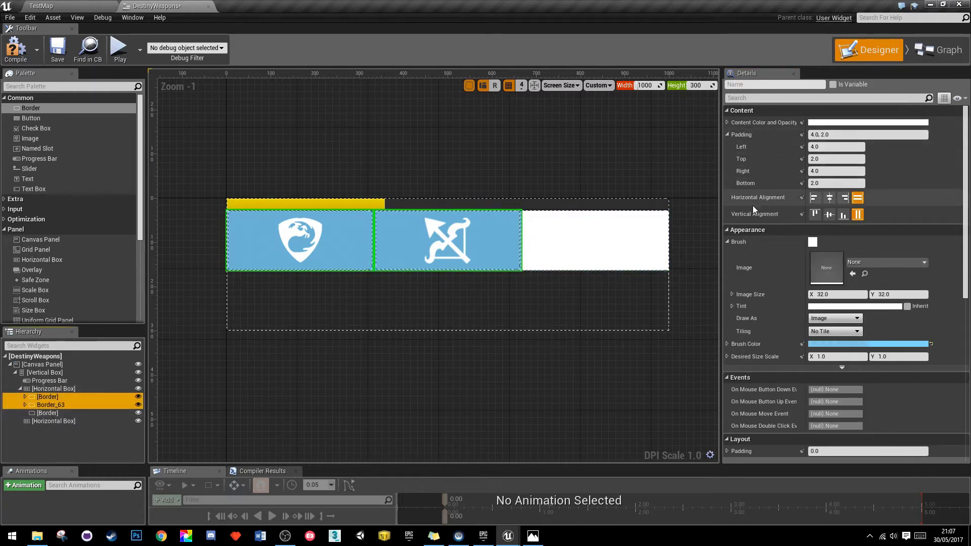
key("ctrl+z")
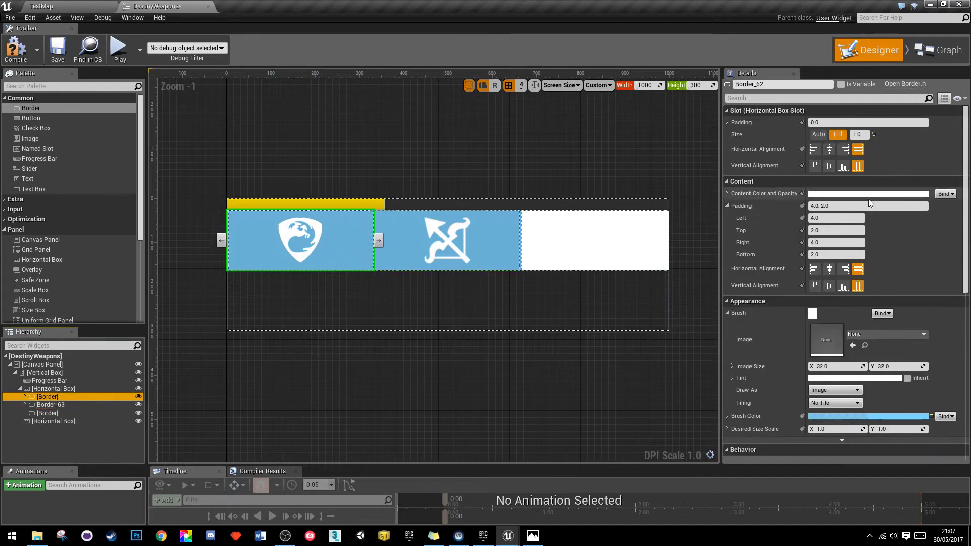
left_click(865, 134)
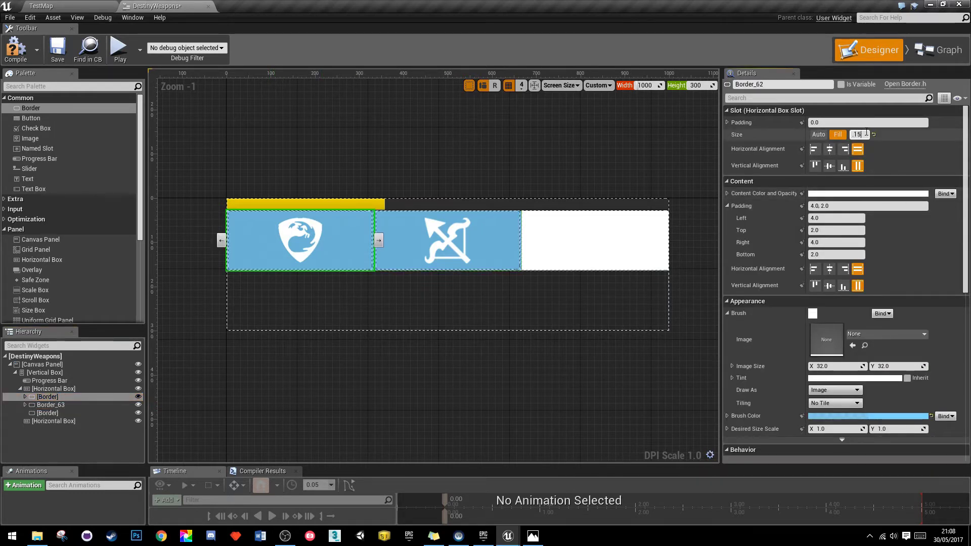
type(".15")
key("Return")
left_click(51, 404)
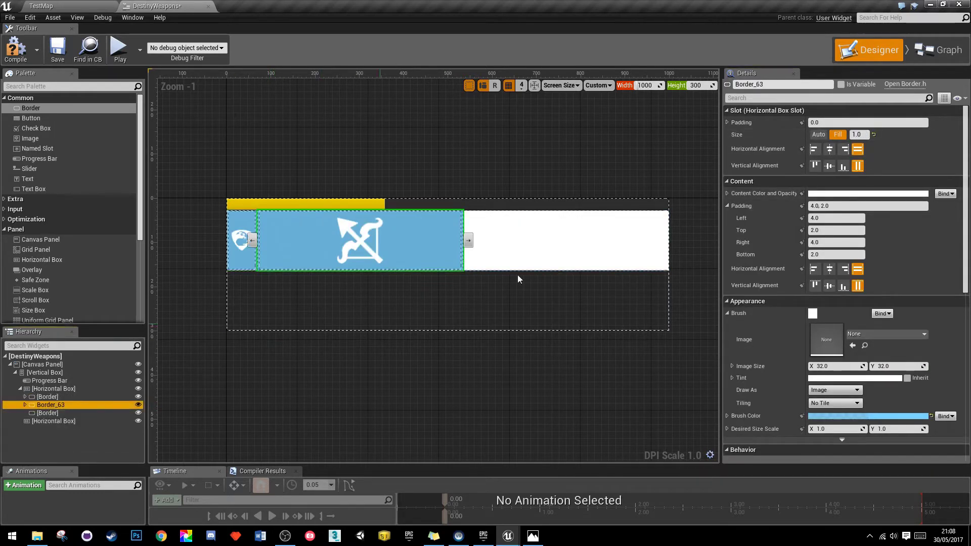
left_click(862, 134)
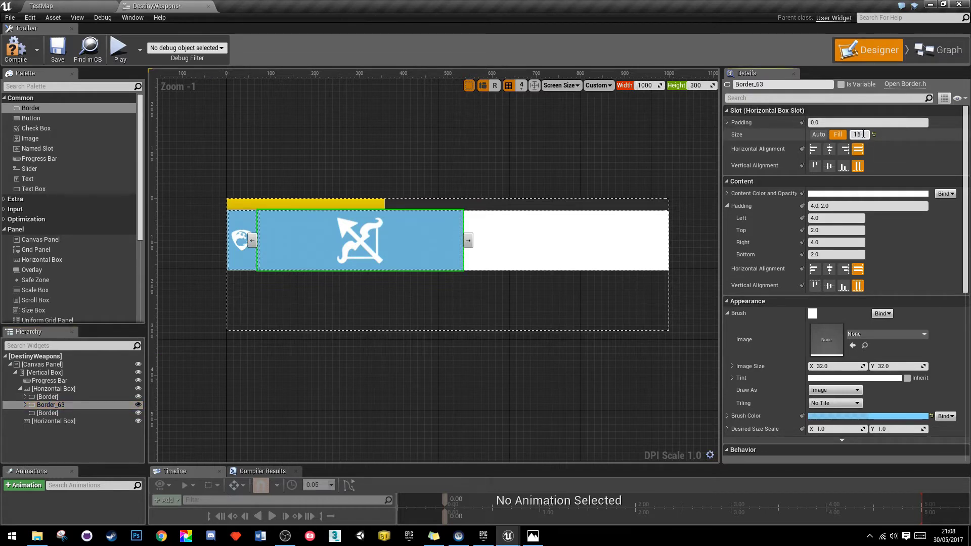
key("Return")
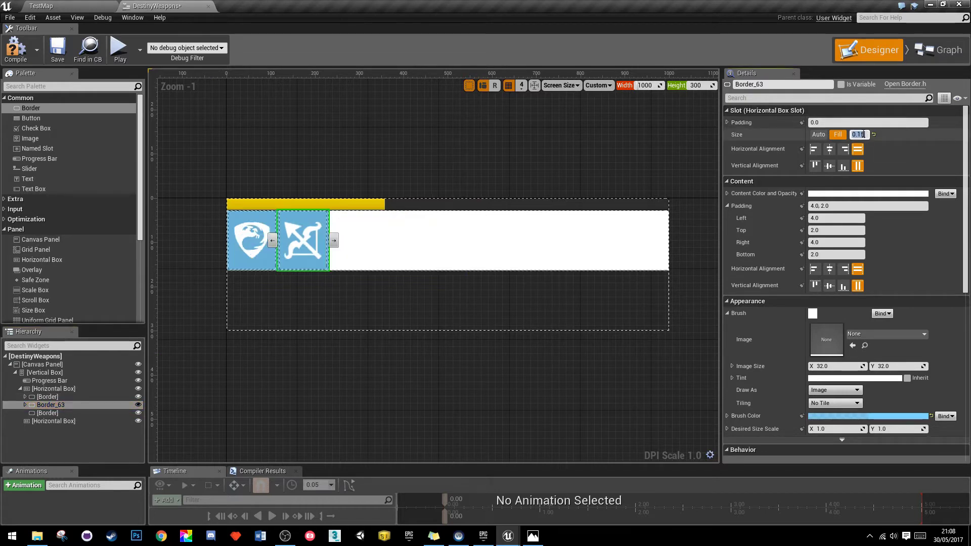
Step: Set the Fill size of the white third Border to 0.7
left_click(42, 414)
left_click(859, 134)
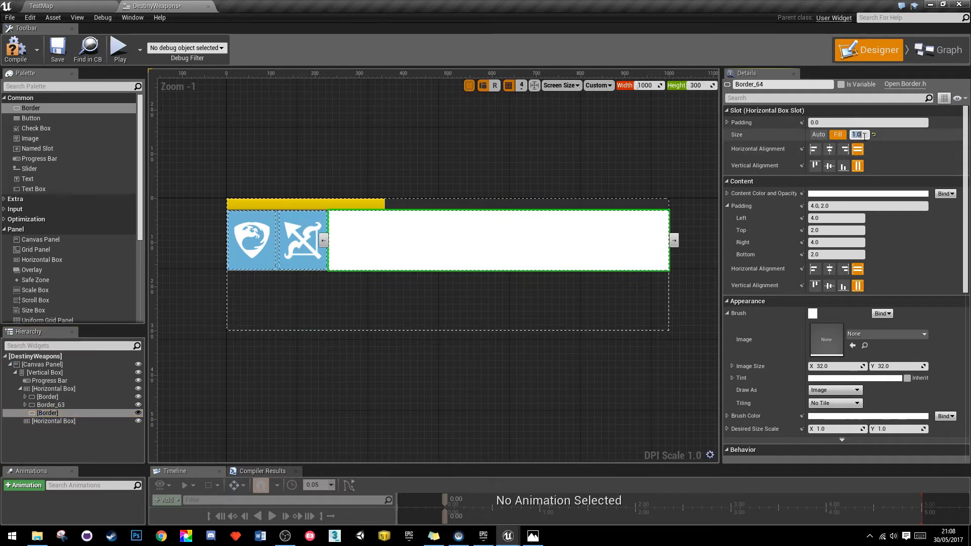
key("Return")
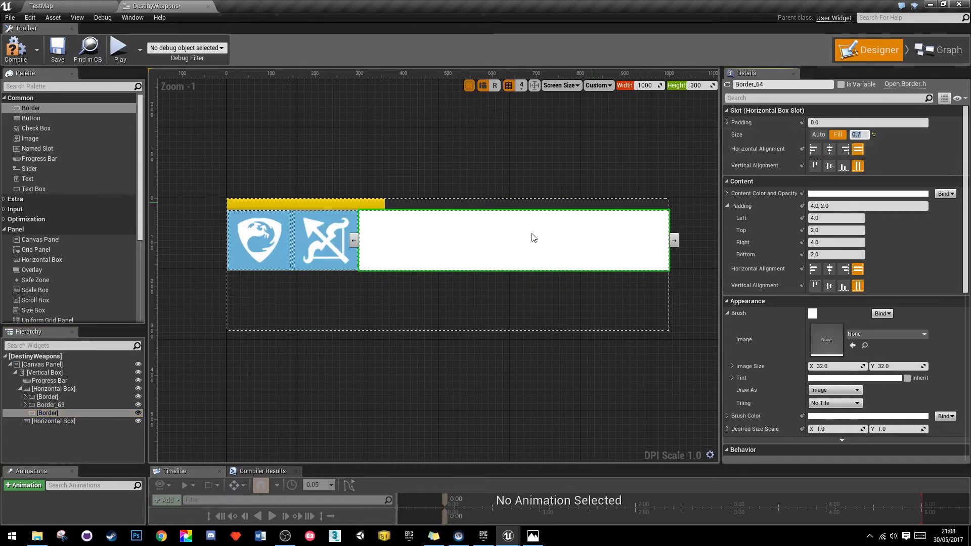
left_click(385, 374)
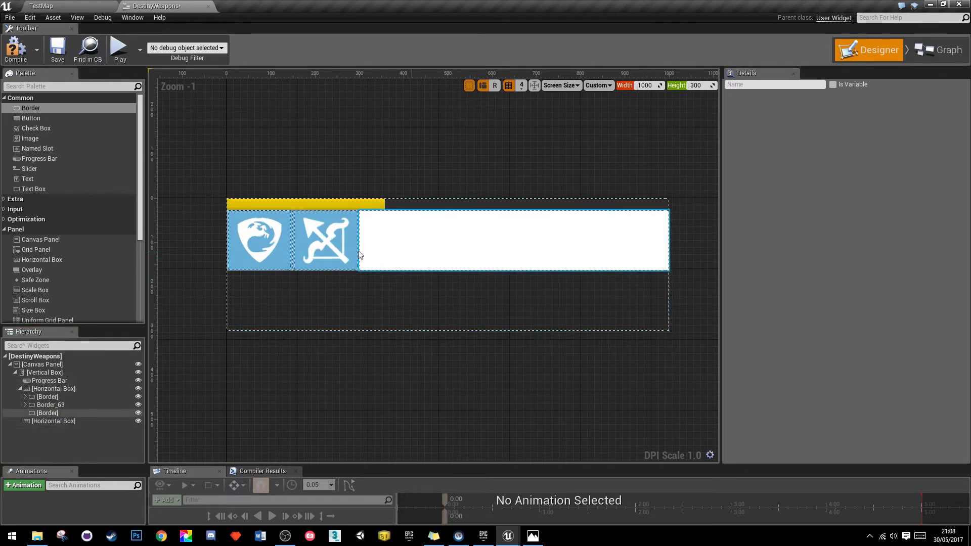
Step: Copy the Tint of the progress bar's background image and paste it into the white Border's brush Tint
left_click(443, 248)
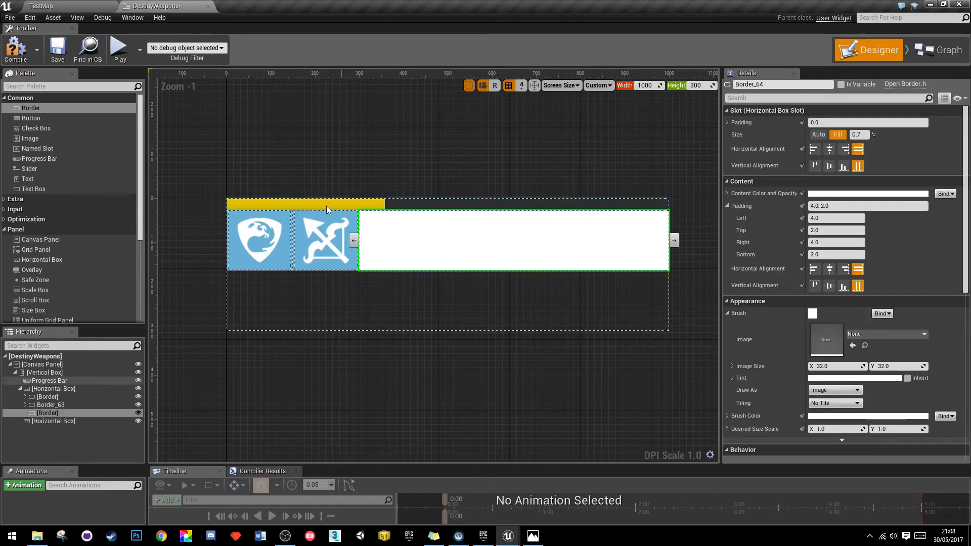
left_click(414, 205)
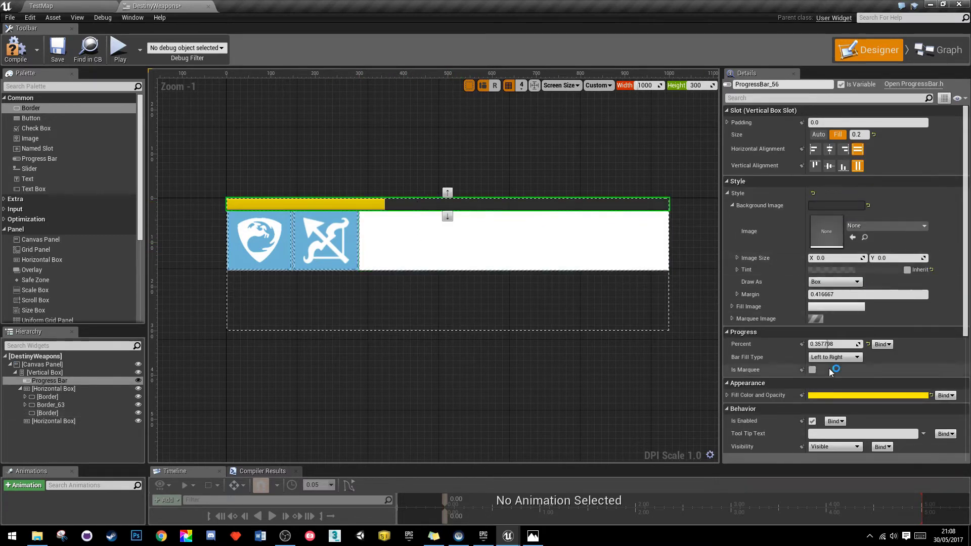
right_click(823, 271)
left_click(838, 311)
left_click(572, 238)
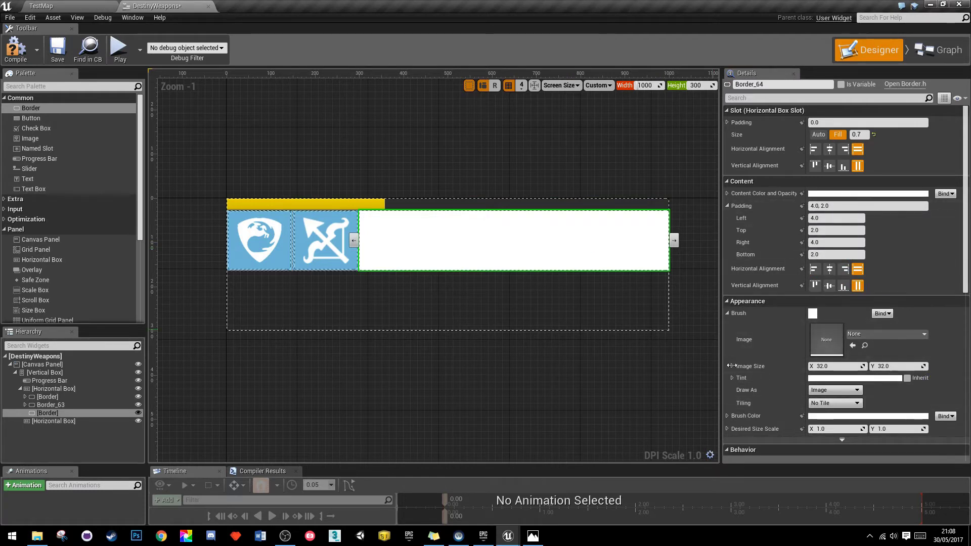
right_click(822, 417)
left_click(836, 466)
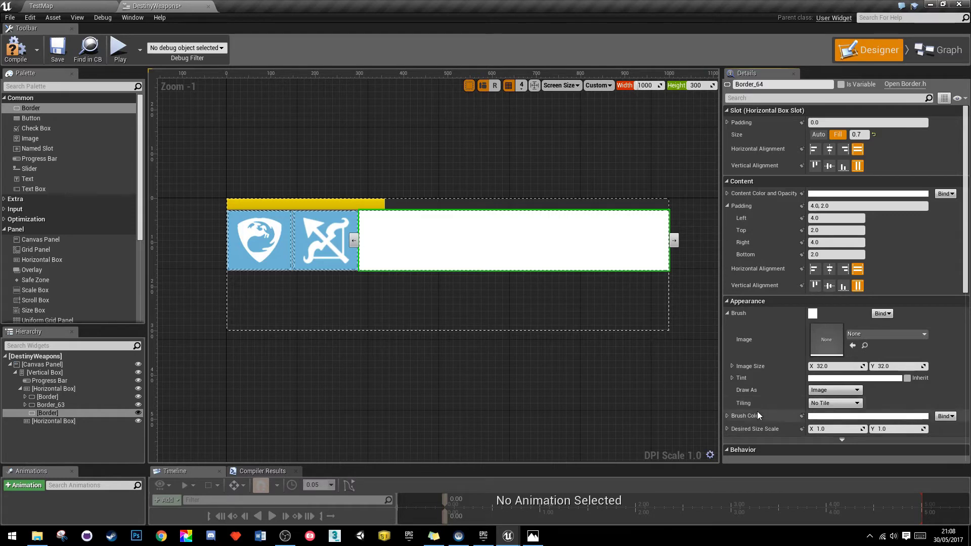
scroll(757, 411, "down", 1)
right_click(817, 362)
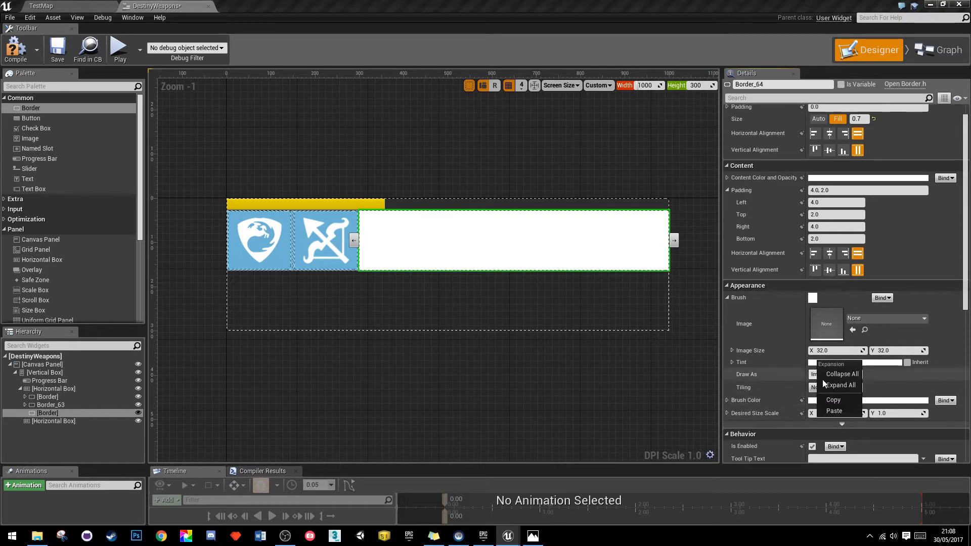
left_click(834, 411)
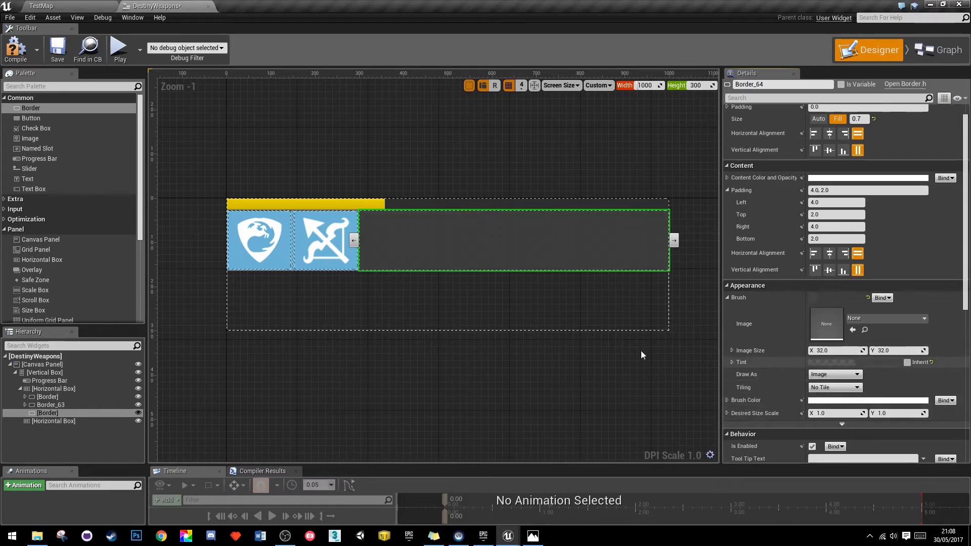
Step: Examine up close how the progress bar, the icon Borders and the tinted Border meet in the layout
left_click(478, 386)
scroll(455, 283, "up", 5)
right_click_drag(395, 325, 423, 351)
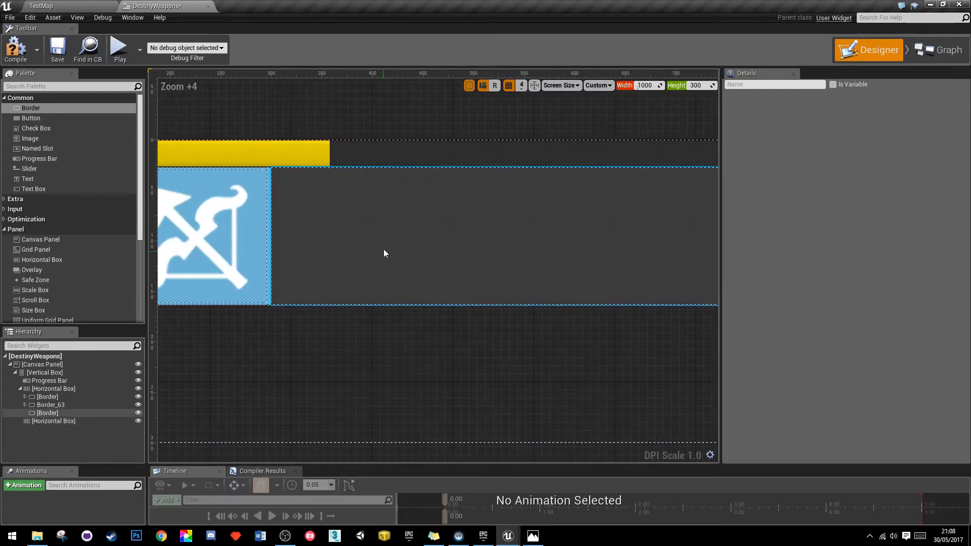
left_click(329, 235)
scroll(800, 286, "up", 1)
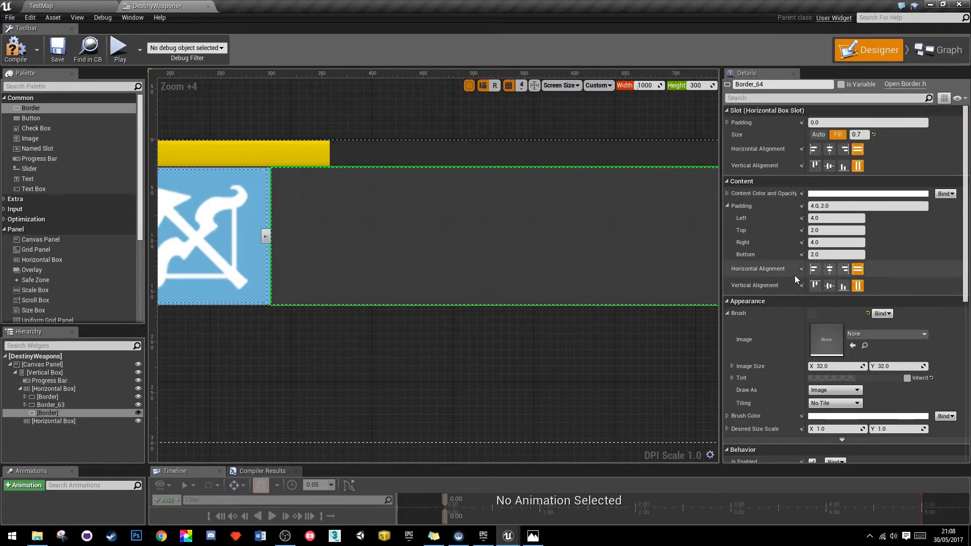
right_click_drag(282, 320, 342, 323)
scroll(342, 323, "down", 1)
right_click_drag(666, 292, 454, 302)
scroll(525, 193, "up", 3)
right_click_drag(466, 107, 591, 301)
scroll(492, 286, "down", 3)
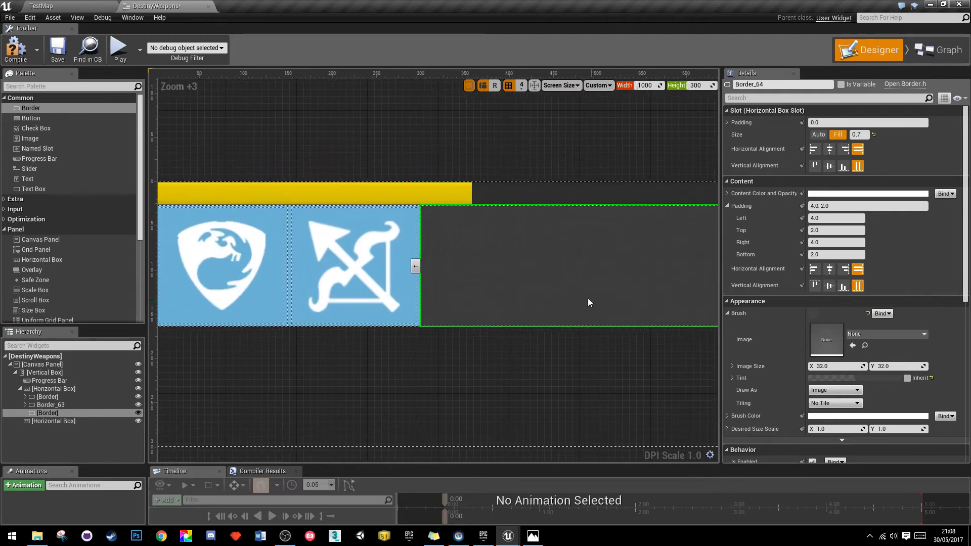
right_click_drag(309, 321, 340, 317)
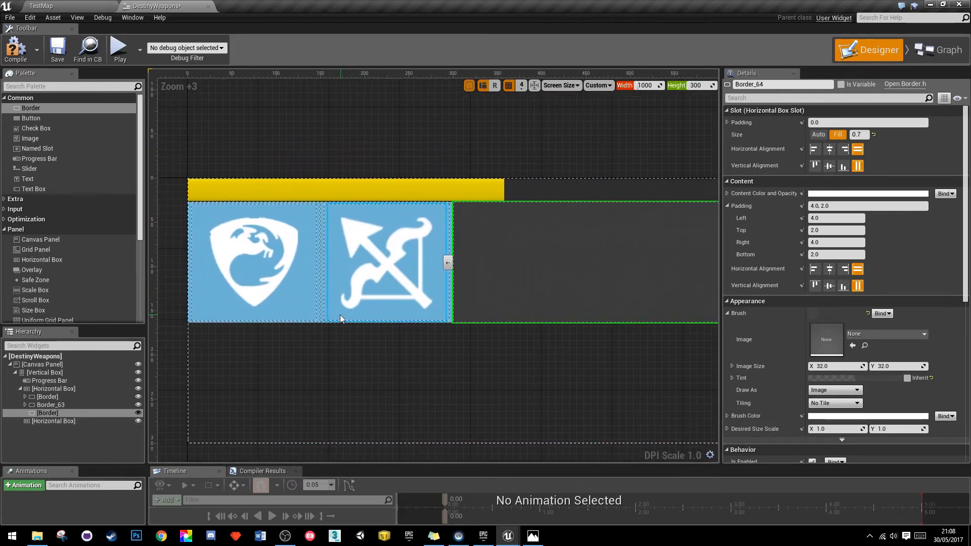
Step: Set the first Horizontal Box's top padding to 5 and its bottom padding to 2.5
left_click(52, 388)
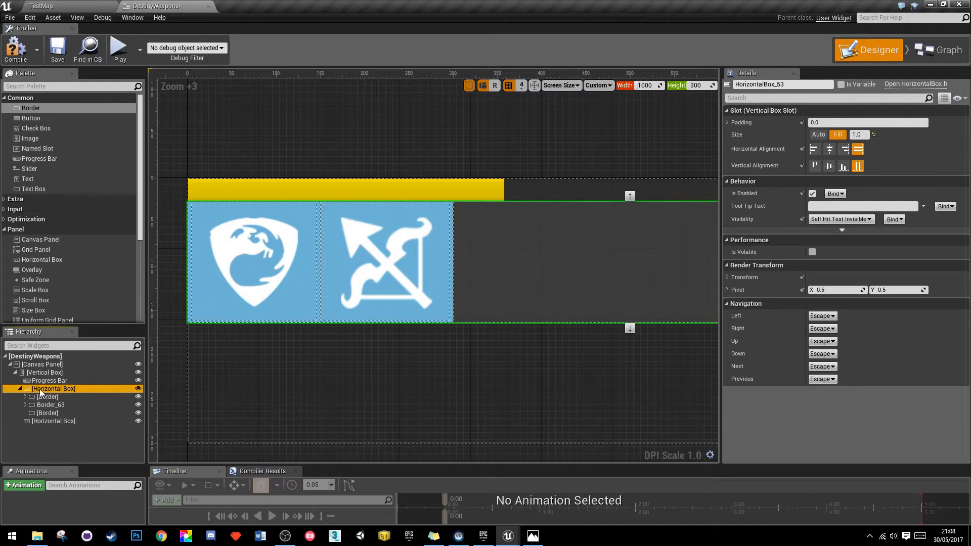
scroll(279, 264, "down", 3)
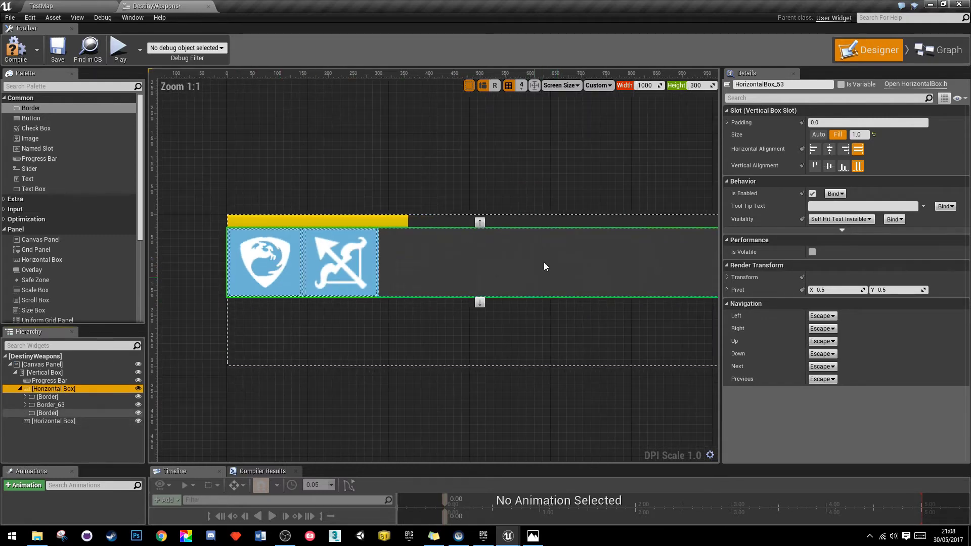
left_click(727, 122)
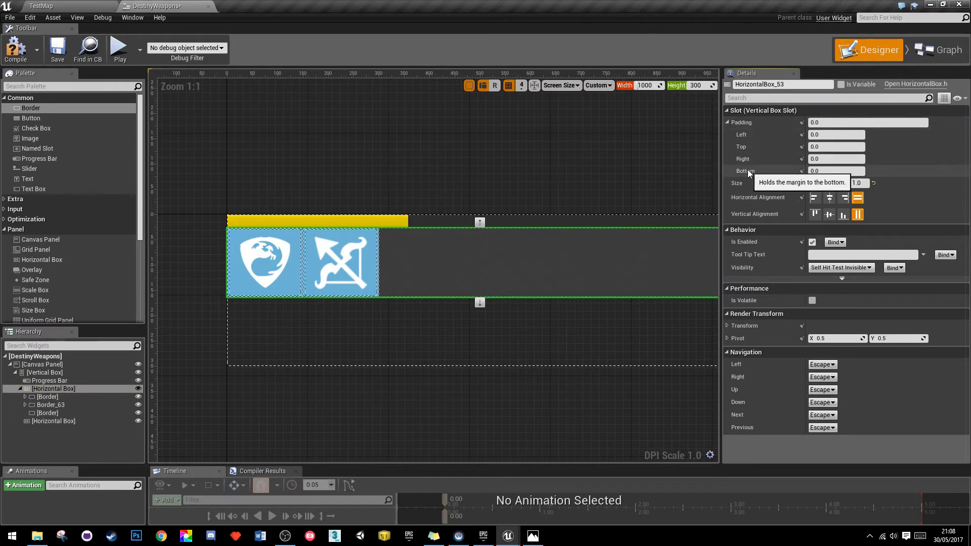
left_click(828, 147)
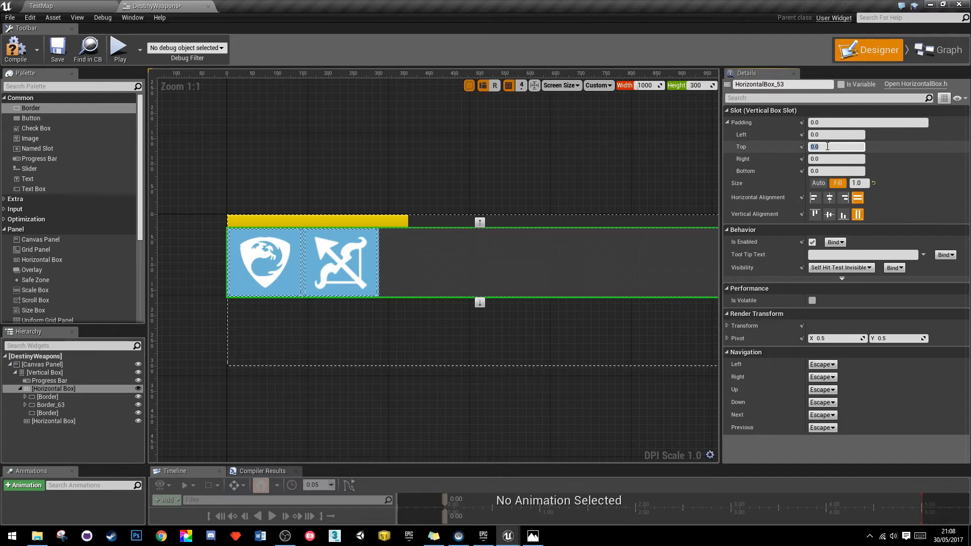
key("Return")
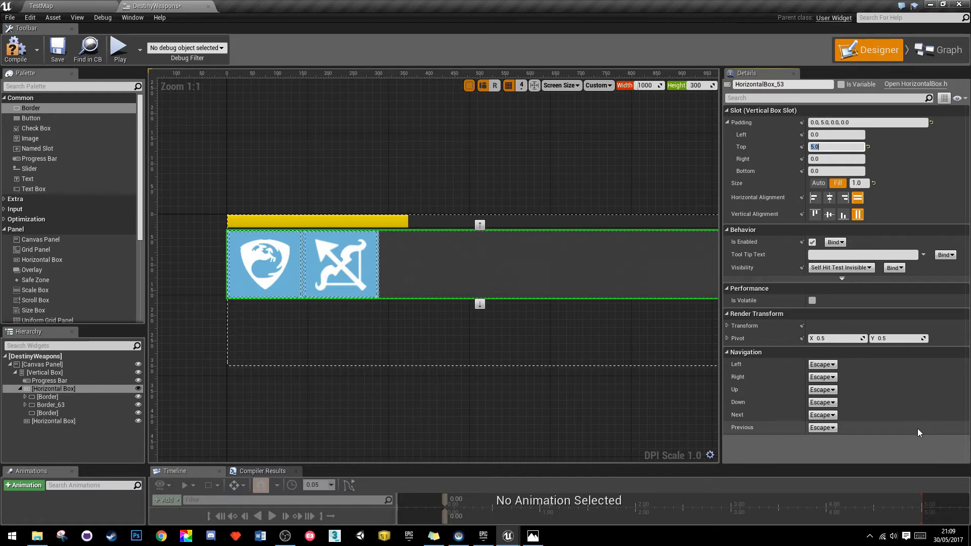
left_click(841, 170)
type("2.5")
key("Return")
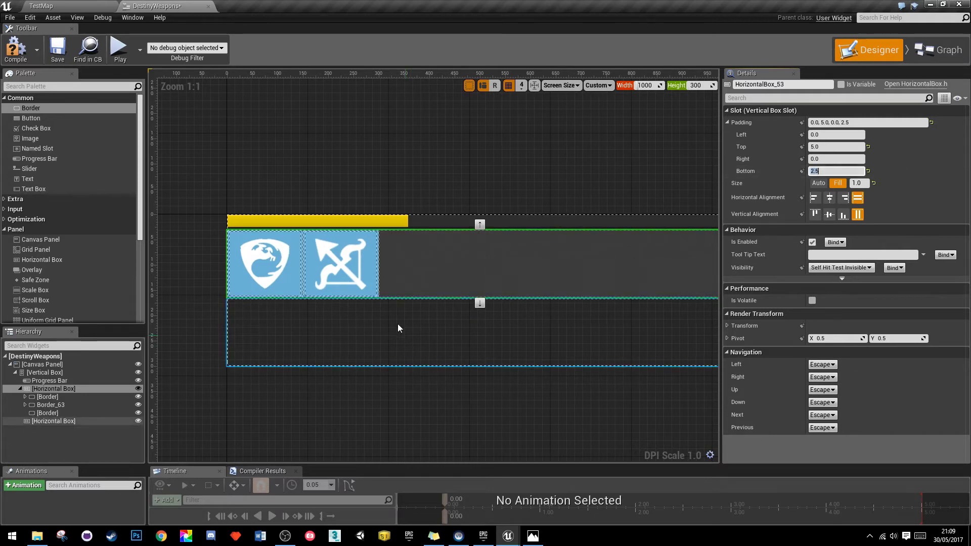
Step: Set the top padding of the empty second Horizontal Box to 2.5
left_click(226, 308)
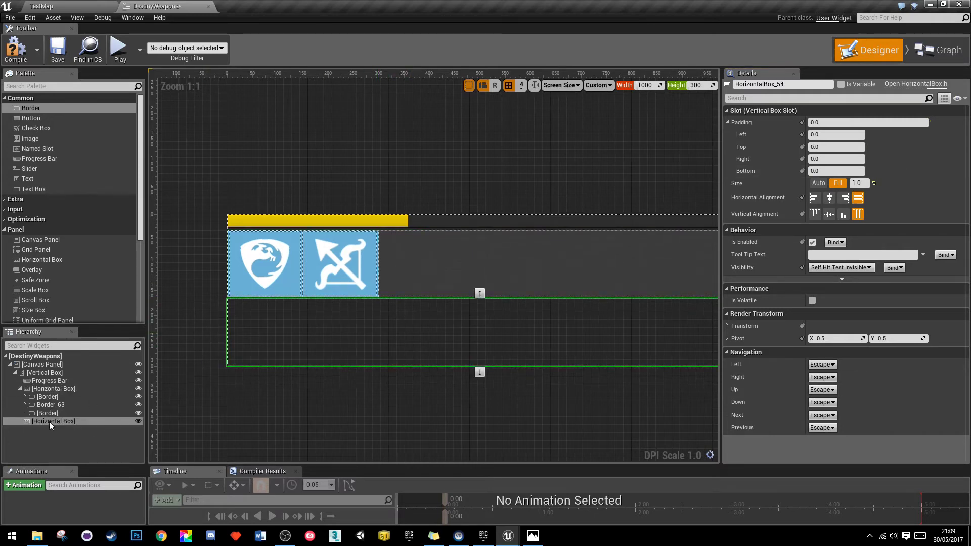
left_click(823, 145)
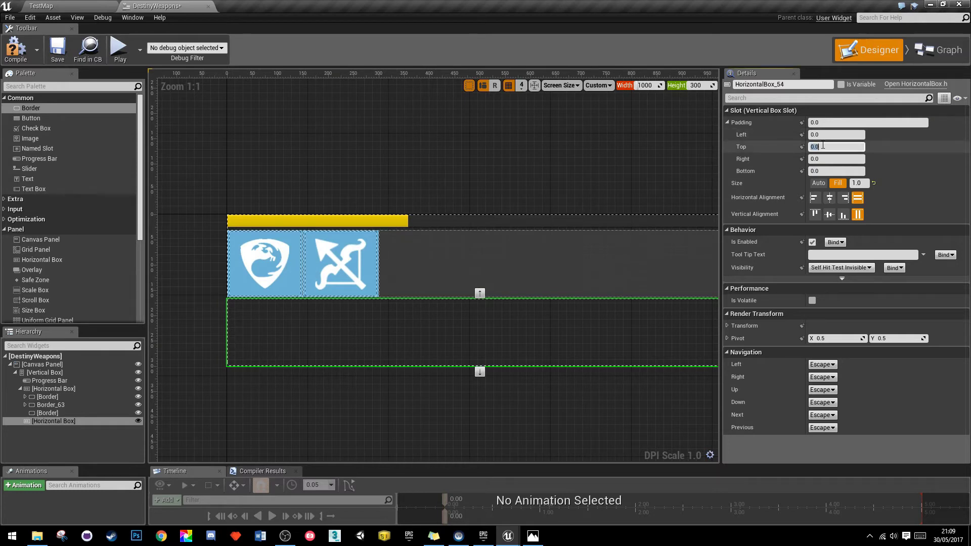
type("2.5")
key("Return")
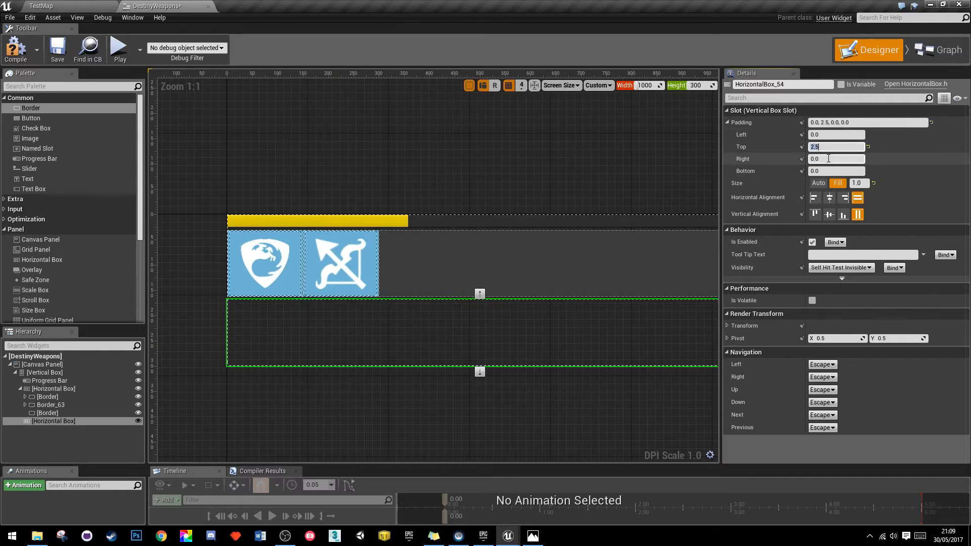
Step: Set the bottom padding of the empty second Horizontal Box to 5
left_click(827, 172)
key("Return")
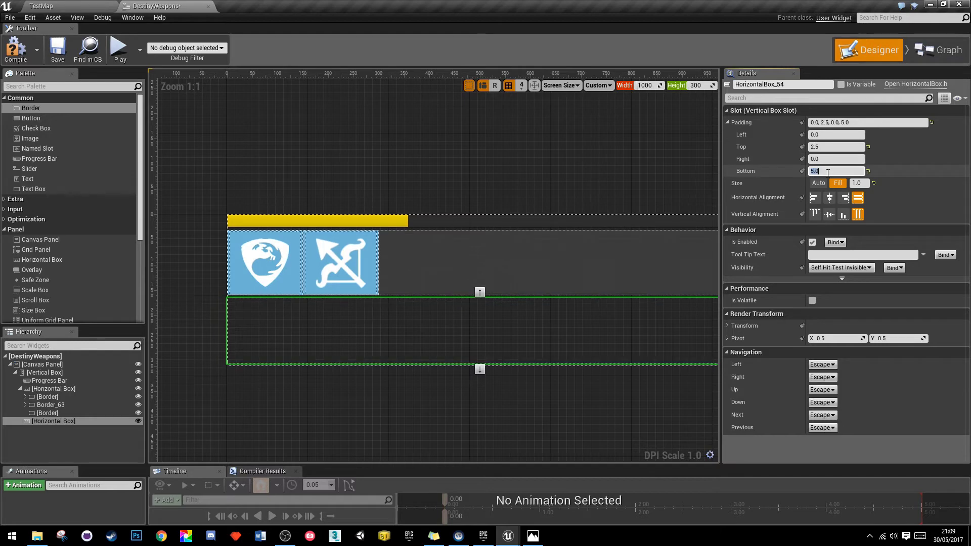
left_click(346, 395)
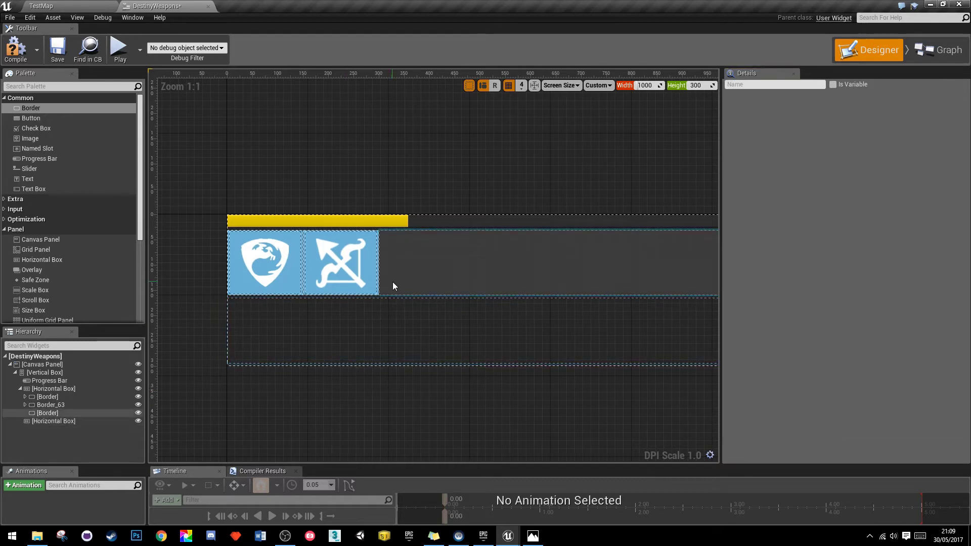
Step: Examine up close the dark tinted Border's far edge and the spacing between the two blue icon Borders
scroll(392, 281, "up", 3)
right_click_drag(499, 271, 107, 265)
left_click(335, 280)
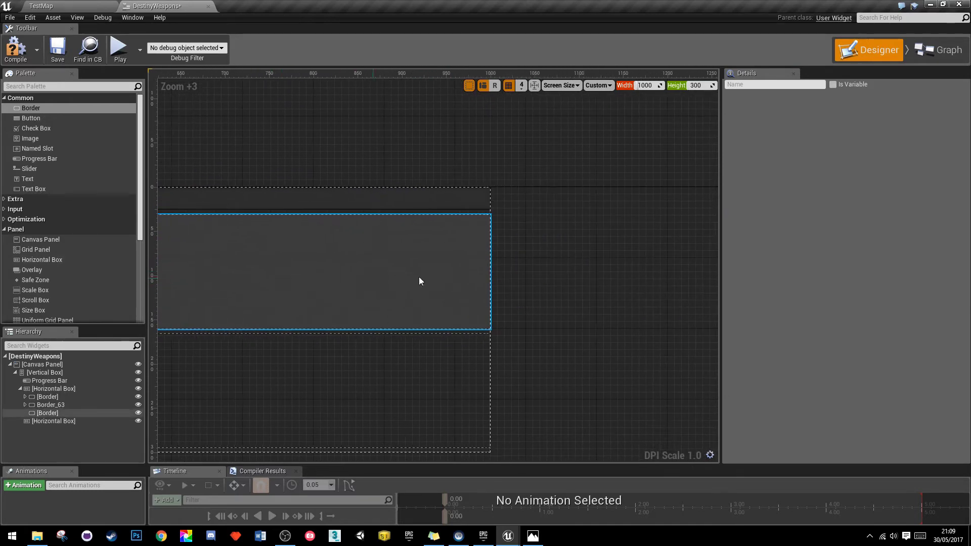
scroll(508, 253, "up", 3)
right_click_drag(509, 254, 477, 281)
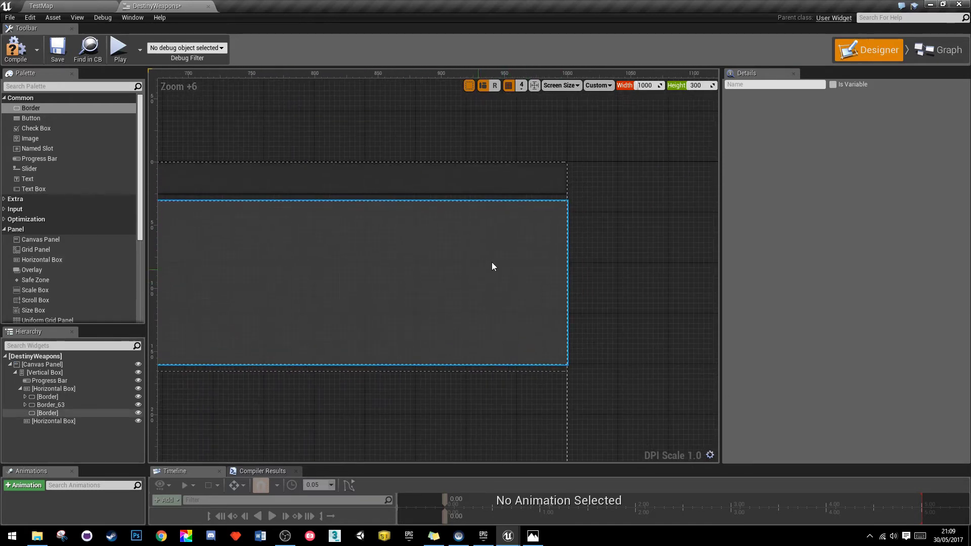
right_click_drag(410, 320, 550, 296)
right_click_drag(217, 193, 317, 184)
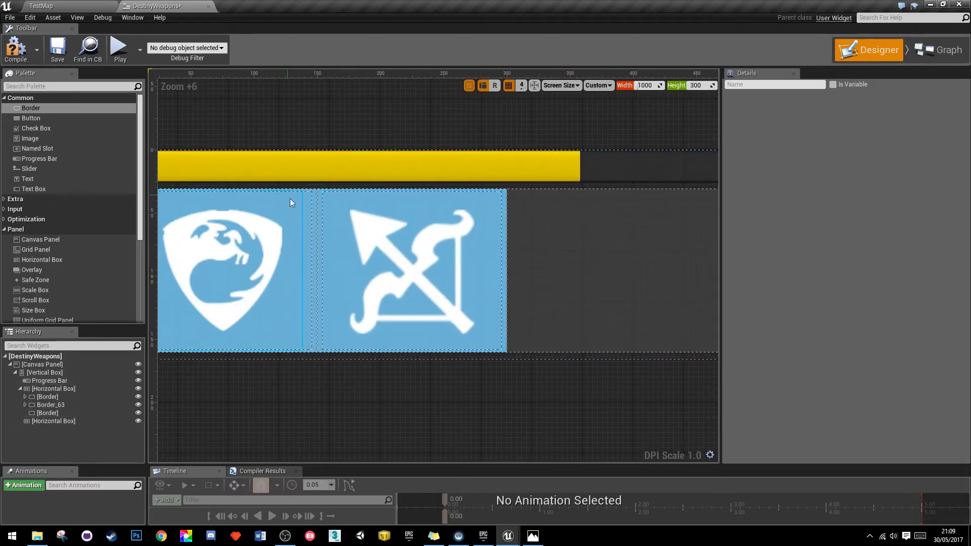
Step: Set the right slot padding of the shield icon's Border to 2.5
left_click(53, 397)
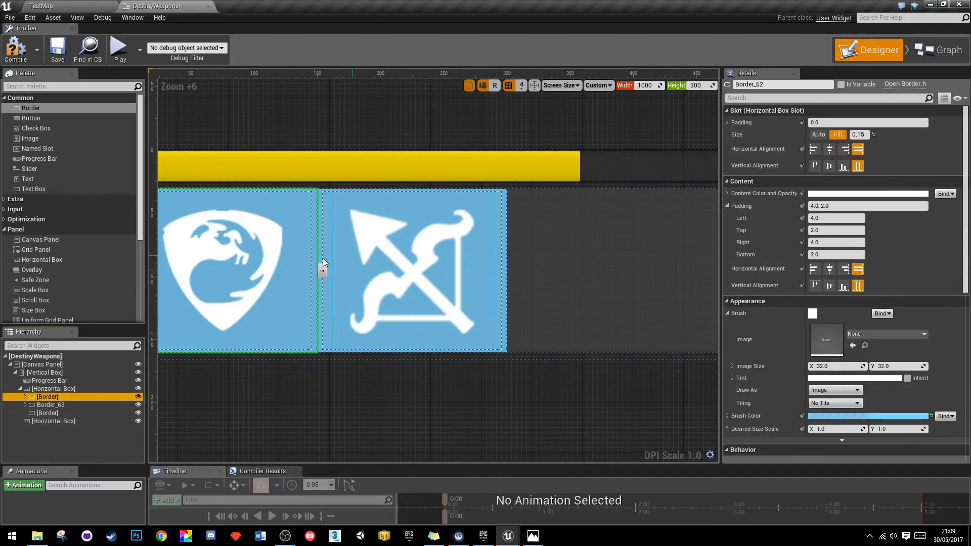
left_click(728, 122)
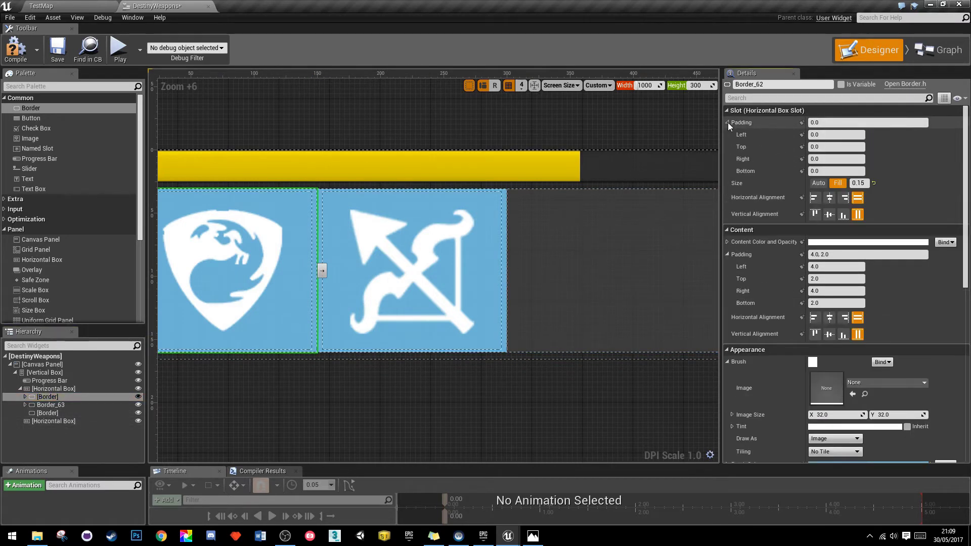
left_click(822, 158)
type("2.5")
key("Return")
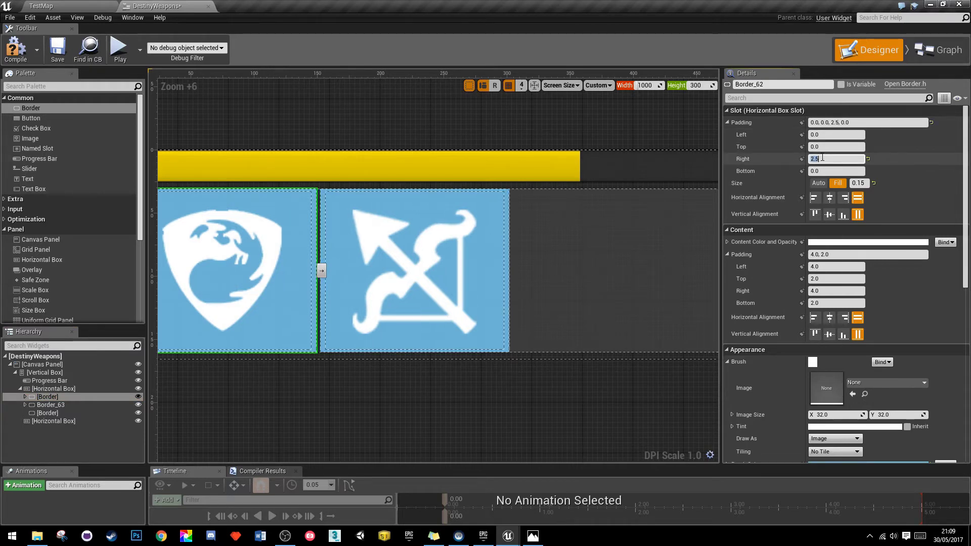
Step: Set the left and right slot padding of the bow icon's Border to 2.5 each
left_click(57, 404)
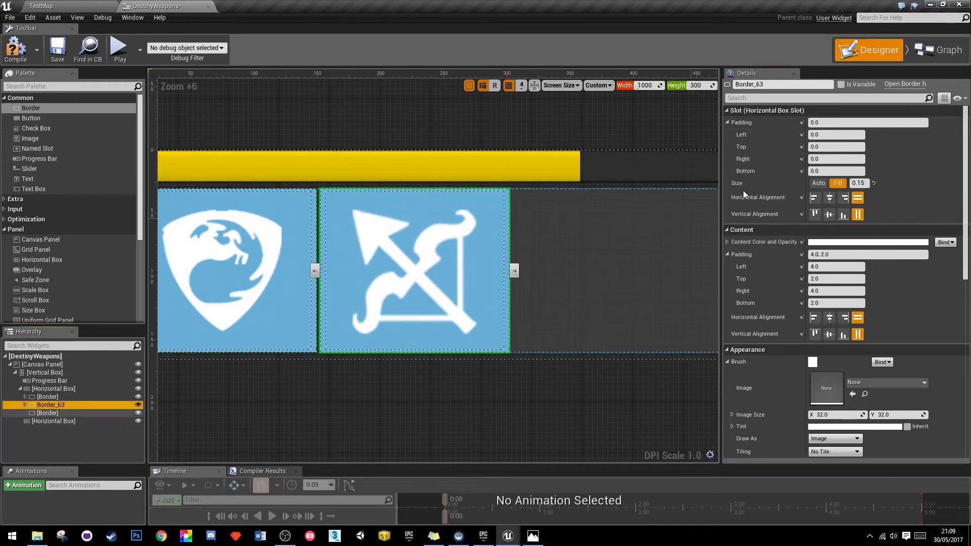
left_click(821, 134)
type("2.5")
key("Return")
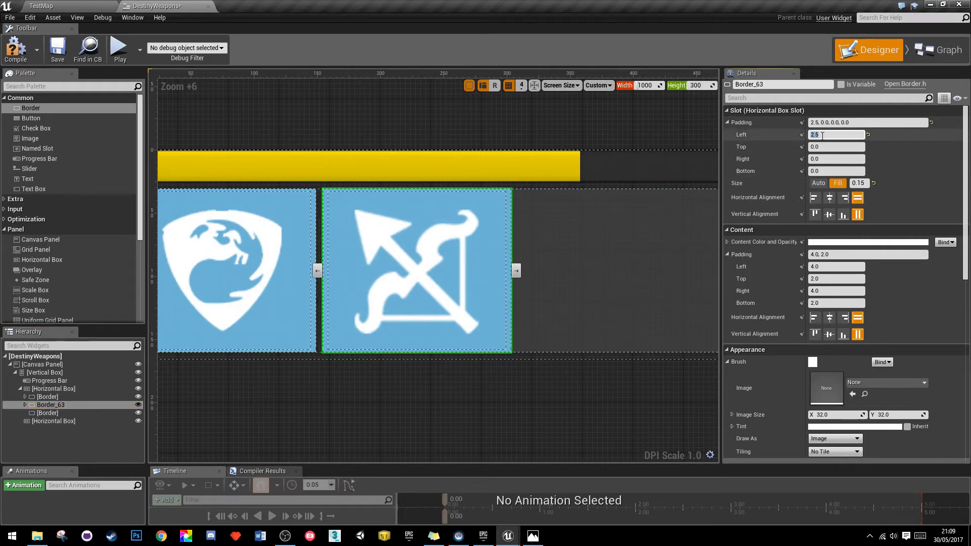
left_click(829, 161)
type("2.5")
key("Return")
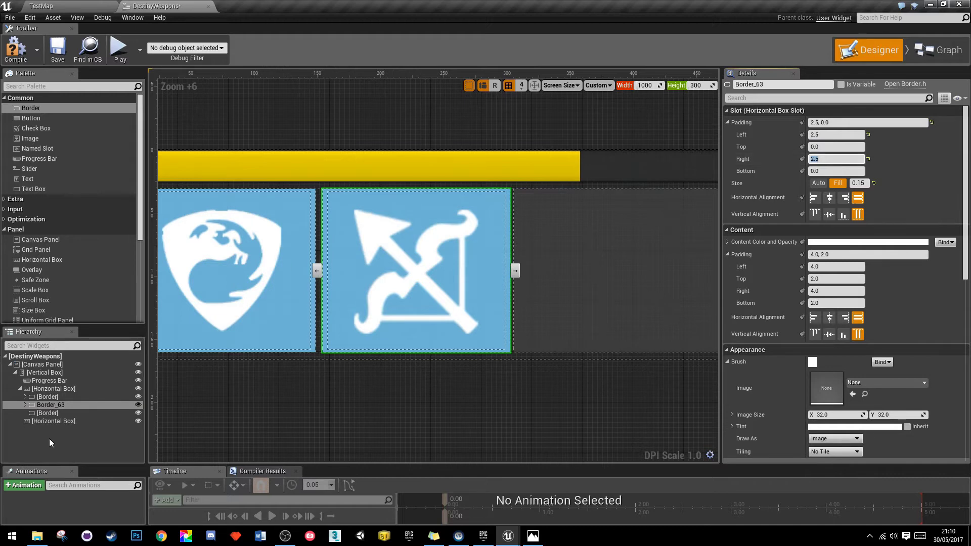
Step: Set the left slot padding of the dark tinted Border to 2.5
left_click(60, 413)
right_click_drag(624, 340, 423, 317)
left_click(827, 136)
type("2.5")
key("Return")
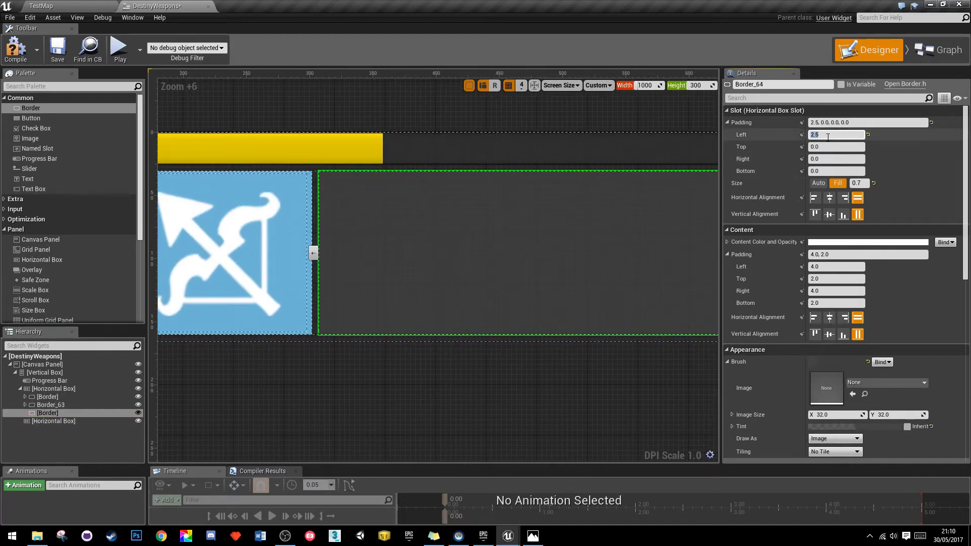
Step: Nest a new Horizontal Box inside the dark tinted Border of the first row
left_click(414, 339)
scroll(468, 382, "down", 1)
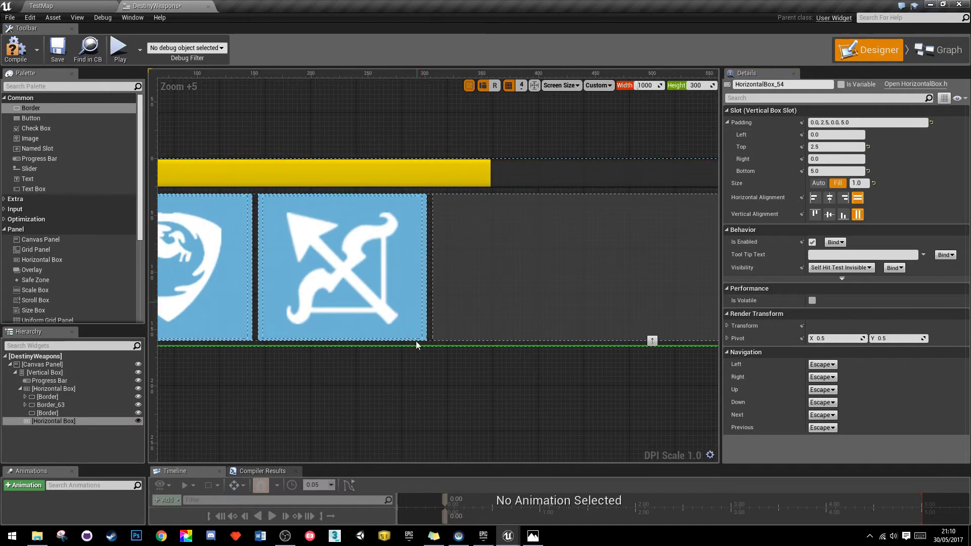
scroll(425, 416, "down", 3)
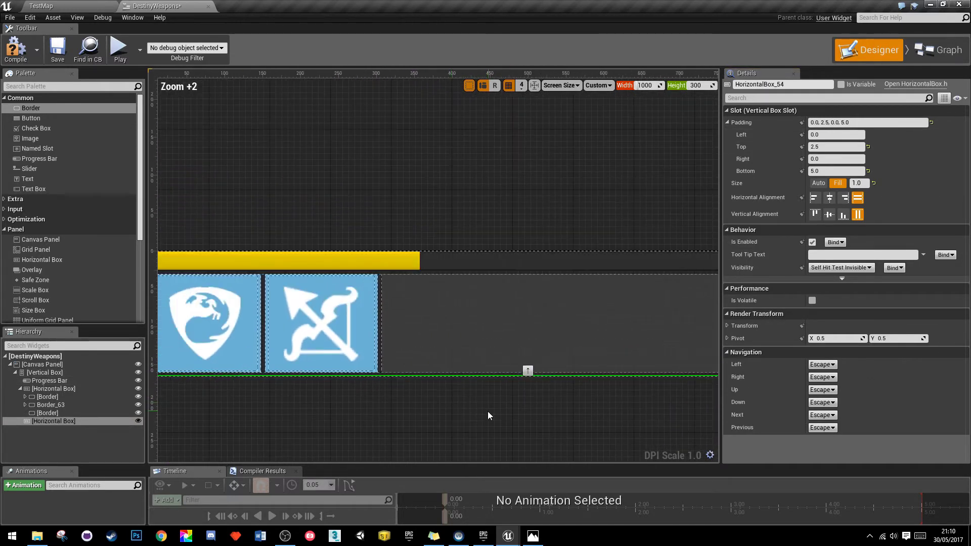
right_click_drag(492, 418, 423, 289)
left_click(421, 289)
scroll(420, 289, "down", 3)
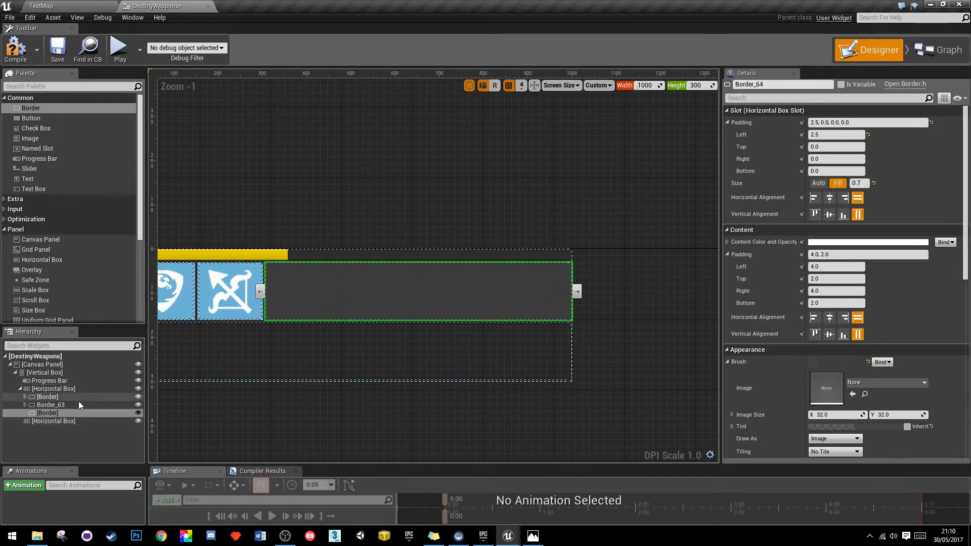
left_click_drag(42, 260, 45, 417)
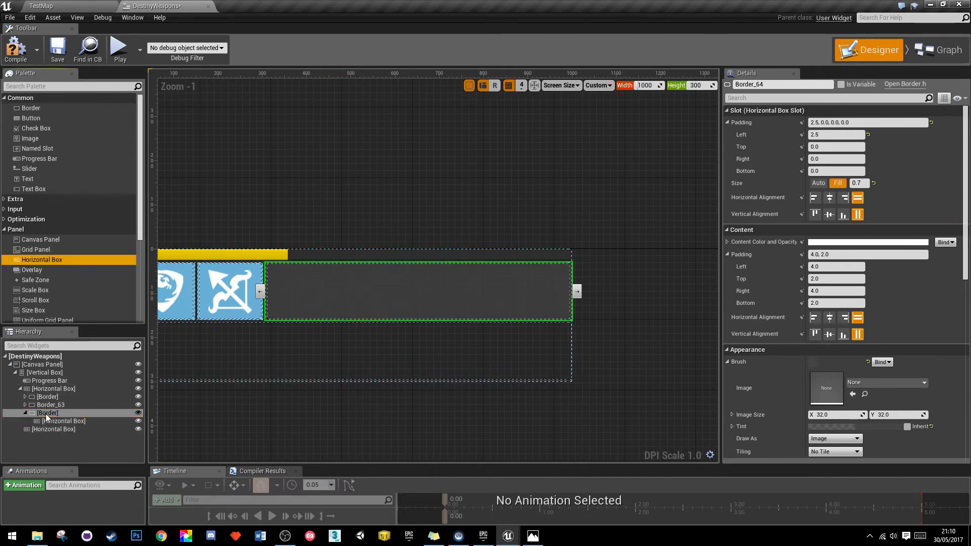
Step: Set the slot padding of the Horizontal Box nested in the dark Border to 0 on all sides
scroll(270, 280, "up", 9)
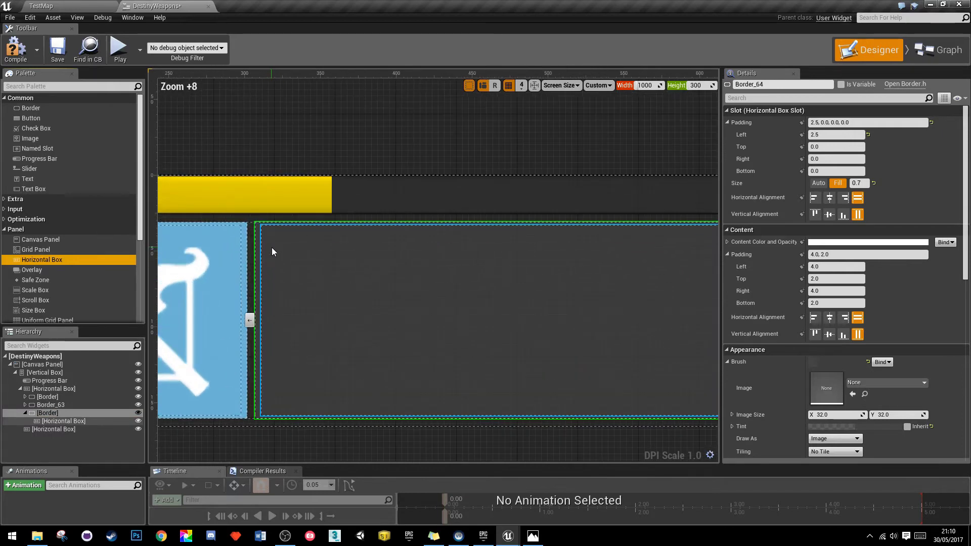
scroll(262, 231, "up", 3)
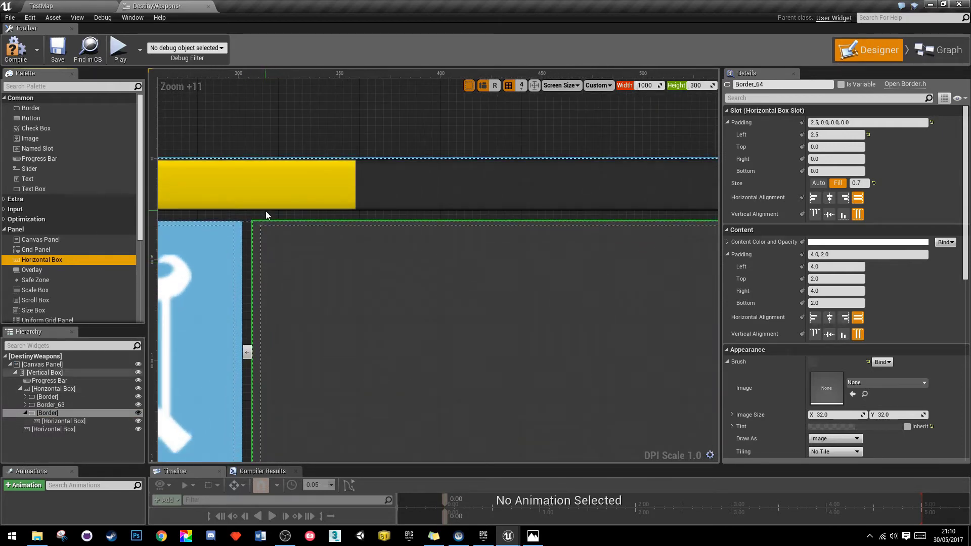
left_click(261, 229)
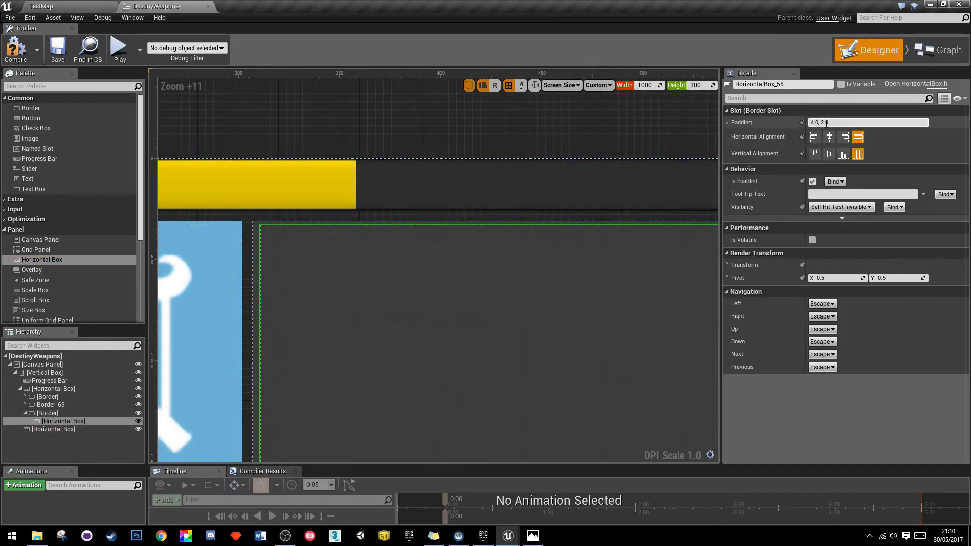
left_click(47, 412)
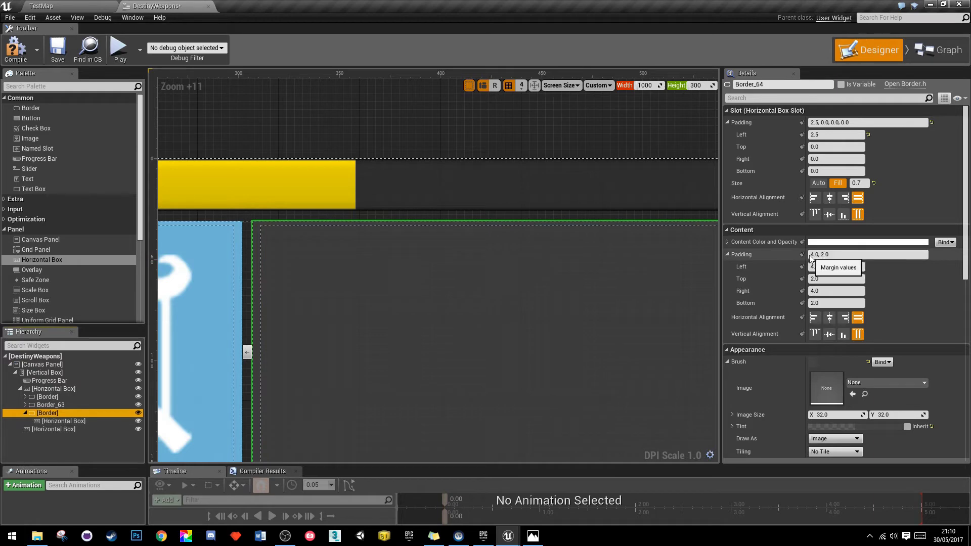
left_click(64, 420)
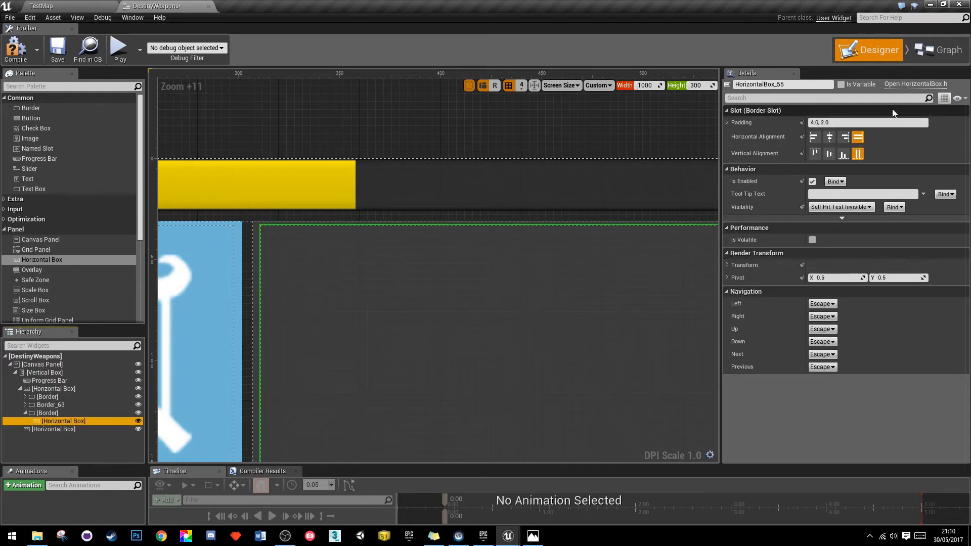
left_click(837, 123)
type("0")
key("Return")
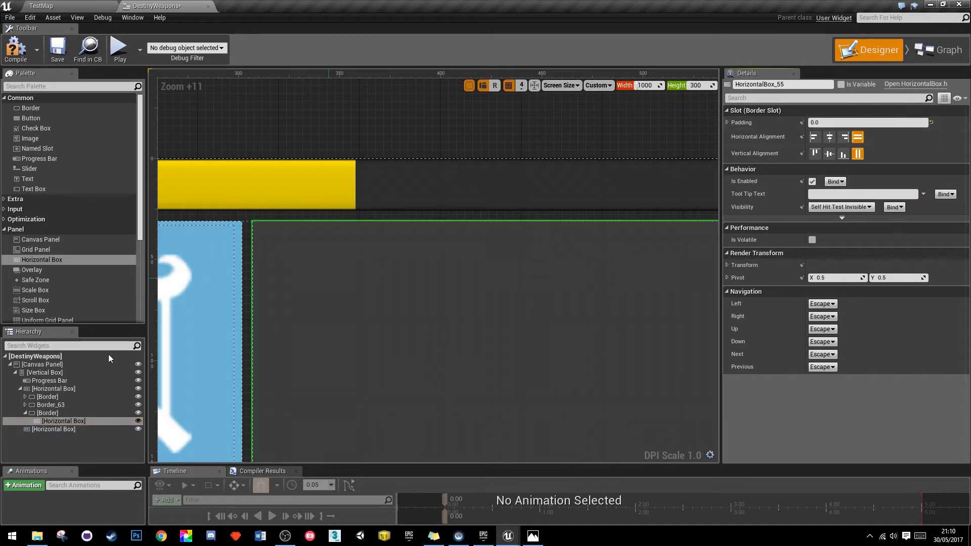
Step: Try a content padding of 15 on the dark Border that holds the nested Horizontal Box
left_click(56, 413)
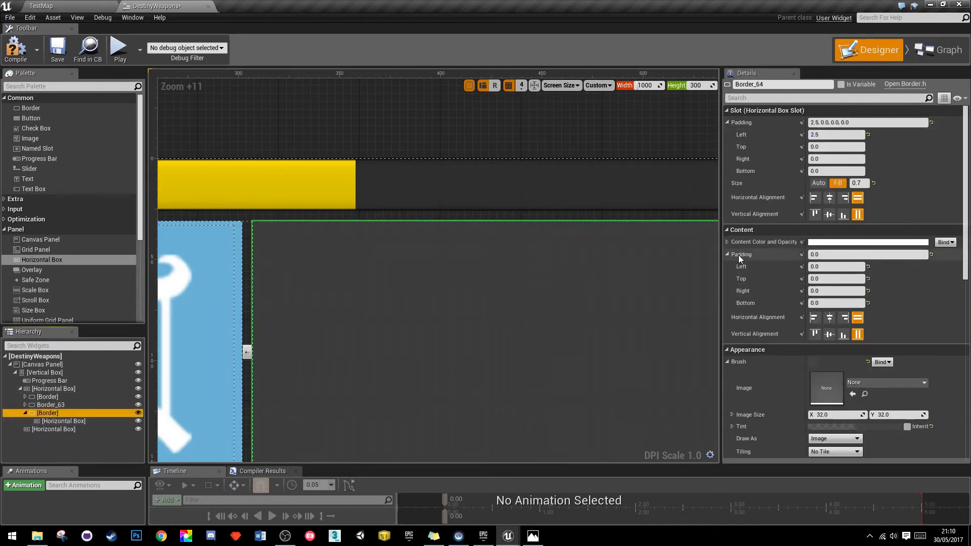
left_click(827, 255)
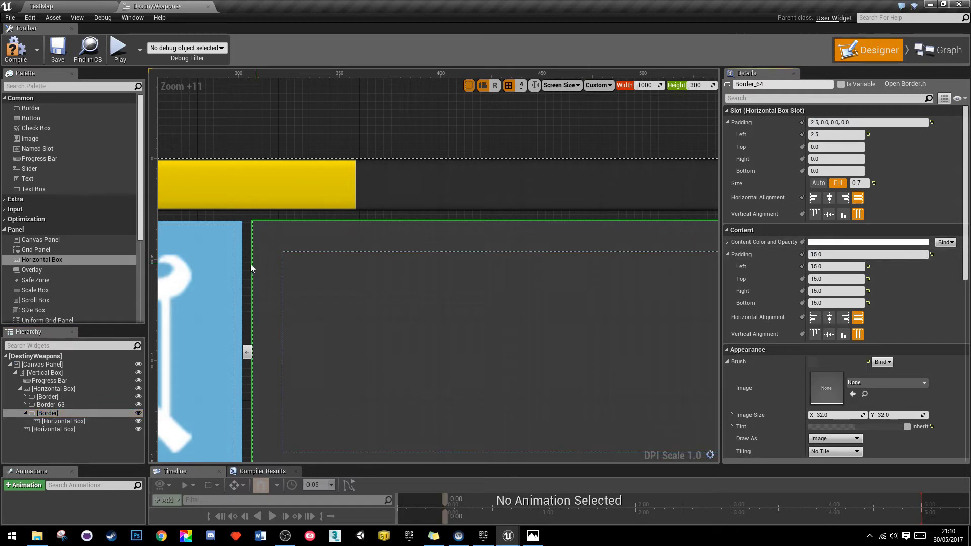
scroll(187, 387, "down", 6)
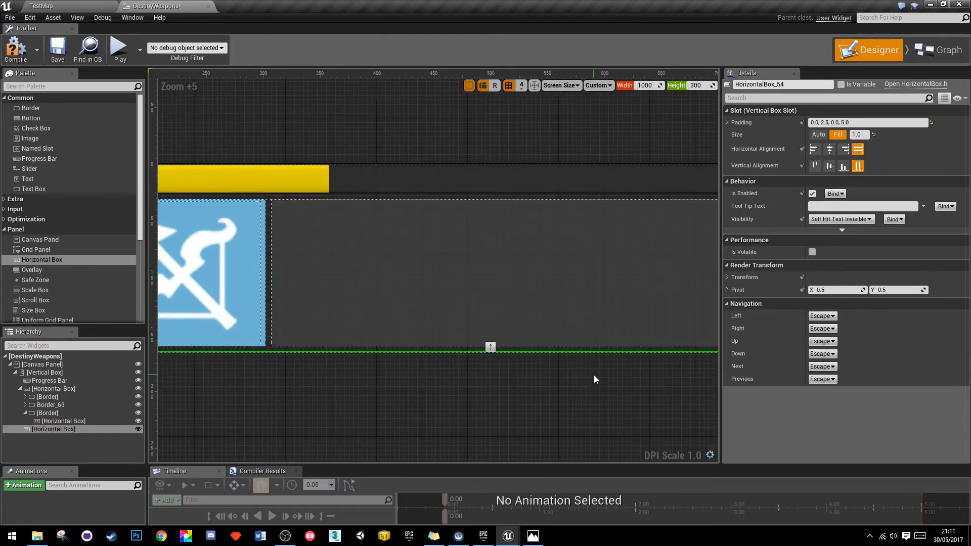
Step: Add a Scale Box to the nested Horizontal Box and place an Image inside it
left_click(494, 333)
scroll(434, 265, "down", 3)
right_click_drag(434, 265, 310, 304)
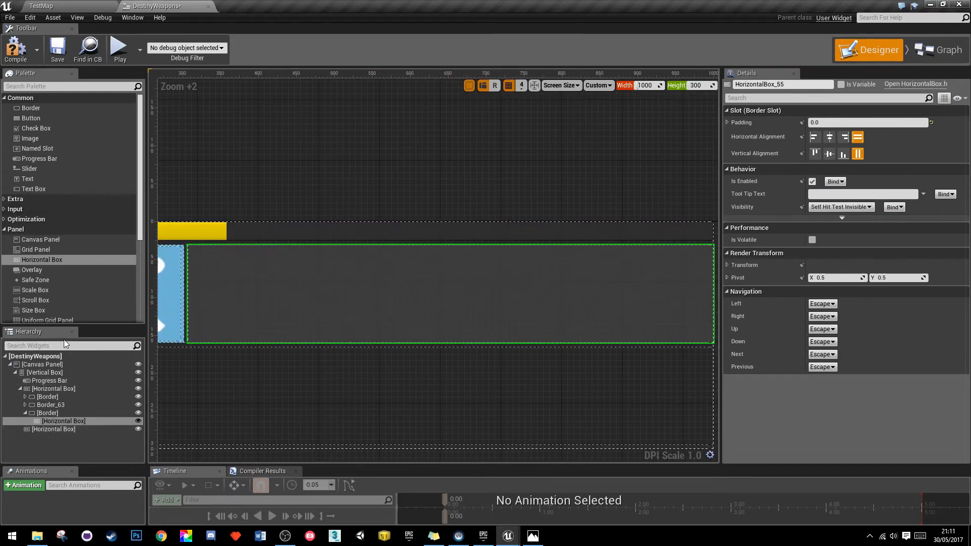
scroll(64, 289, "down", 2)
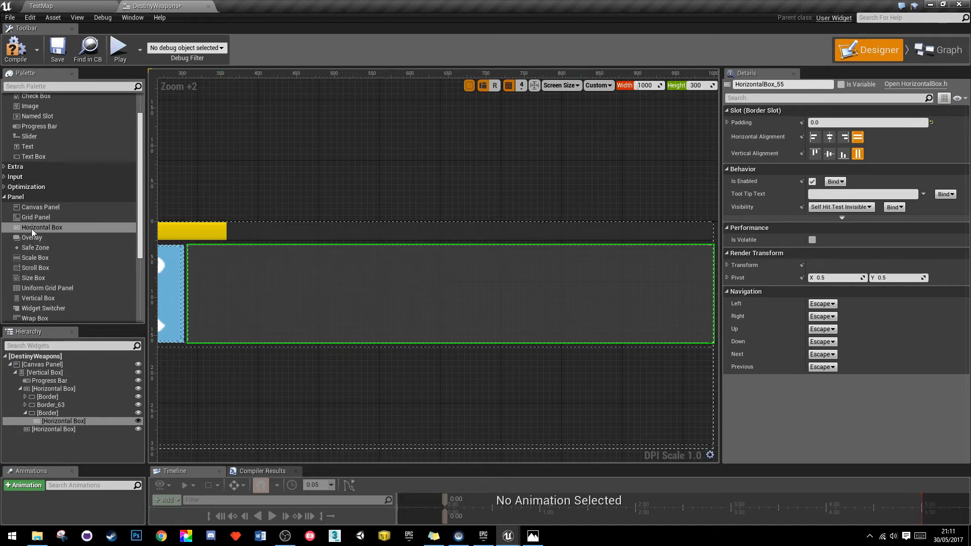
left_click_drag(35, 258, 228, 289)
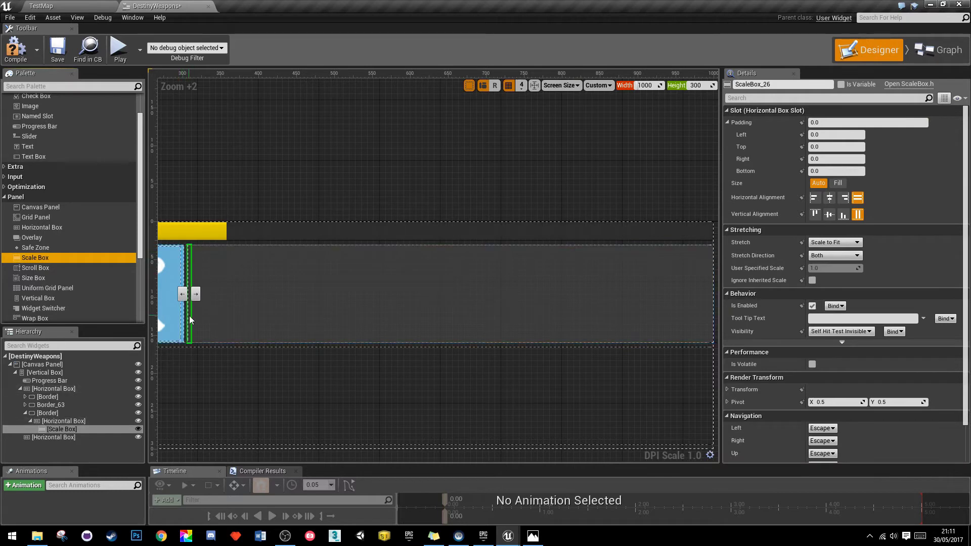
scroll(67, 140, "up", 3)
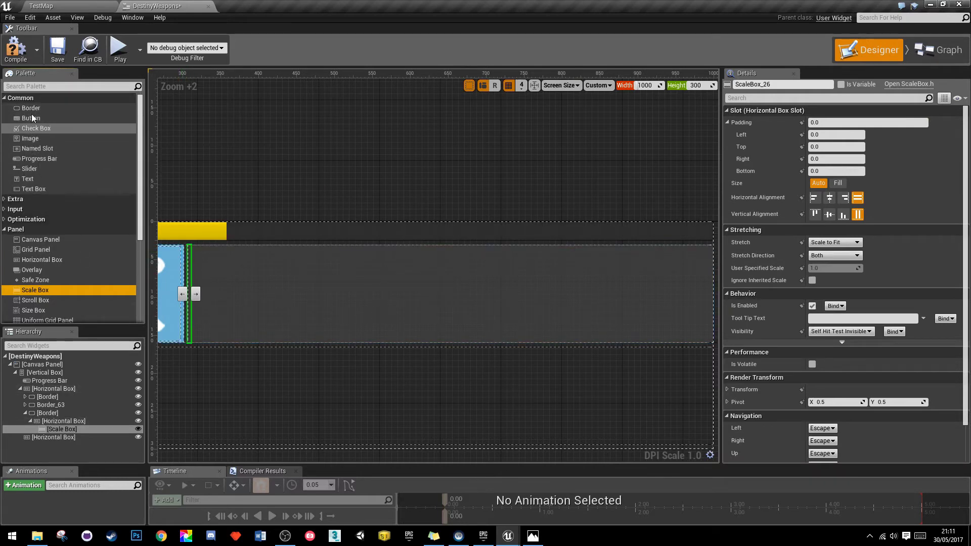
left_click_drag(30, 138, 60, 431)
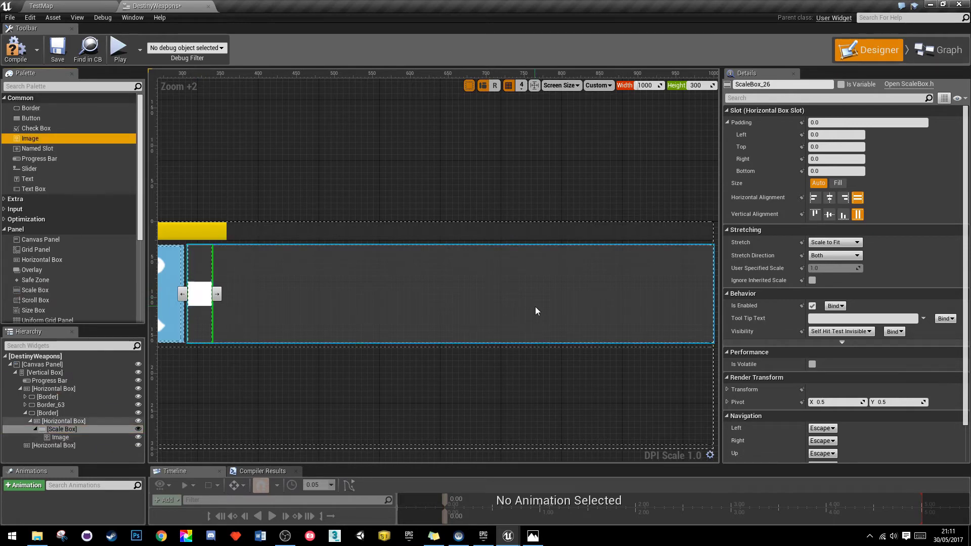
Step: Assign the Gun_1 texture to the new Image's brush
left_click(199, 293)
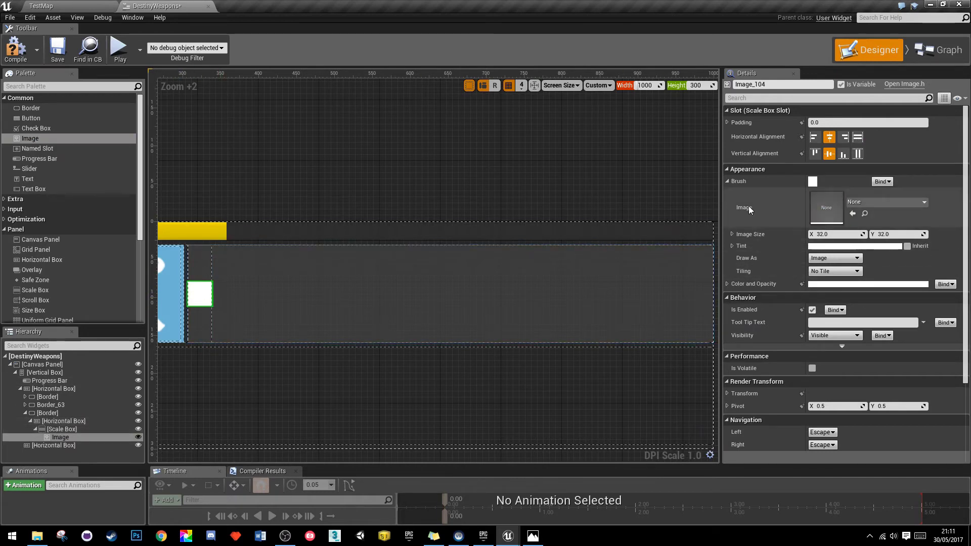
left_click(904, 203)
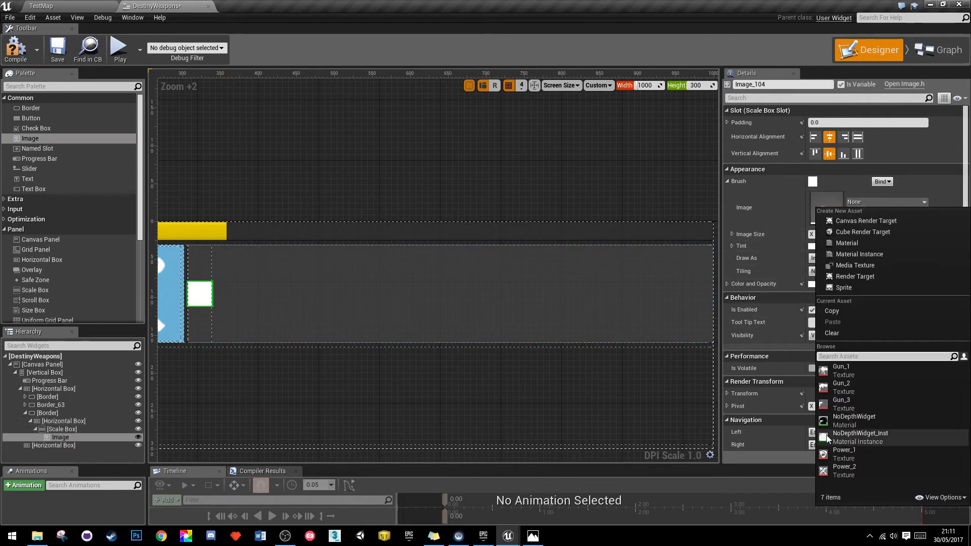
left_click(843, 367)
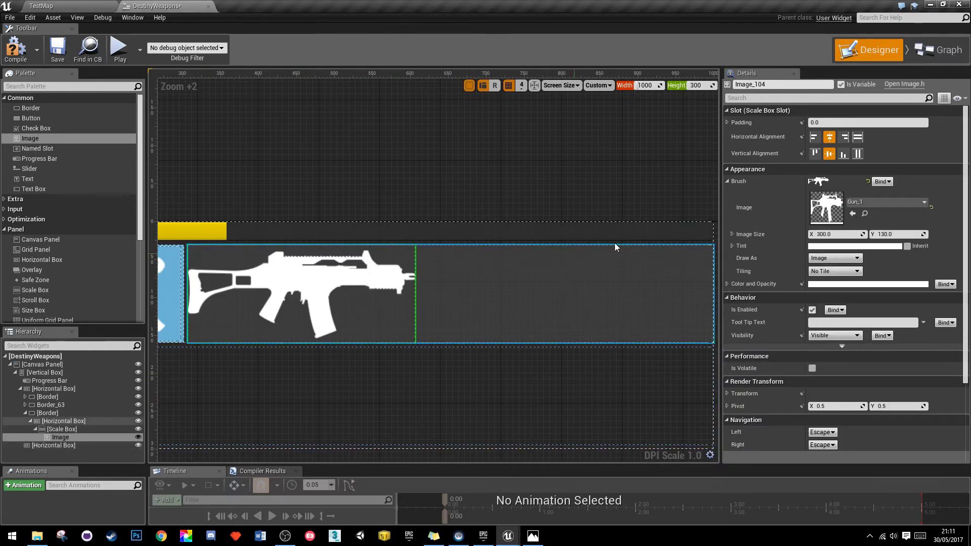
Step: Set the slot size of the gun image's Scale Box to Fill
left_click(62, 429)
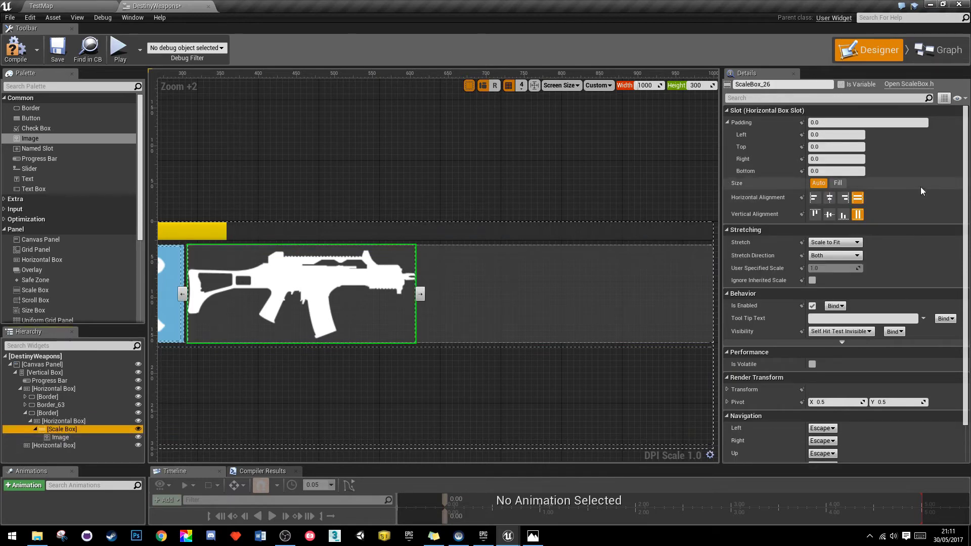
scroll(487, 342, "down", 2)
right_click_drag(496, 336, 602, 392)
left_click(837, 183)
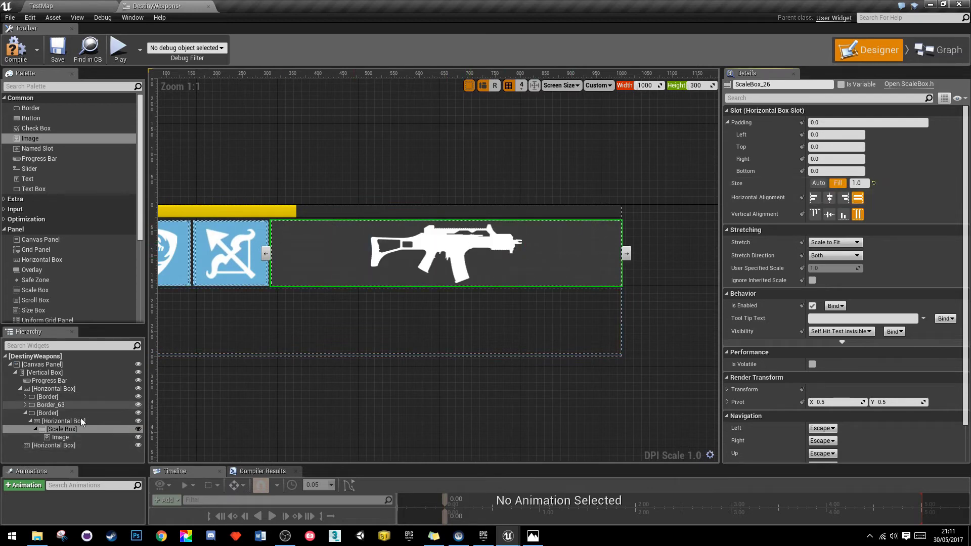
Step: Align the gun image to the left inside its Scale Box slot
left_click(61, 437)
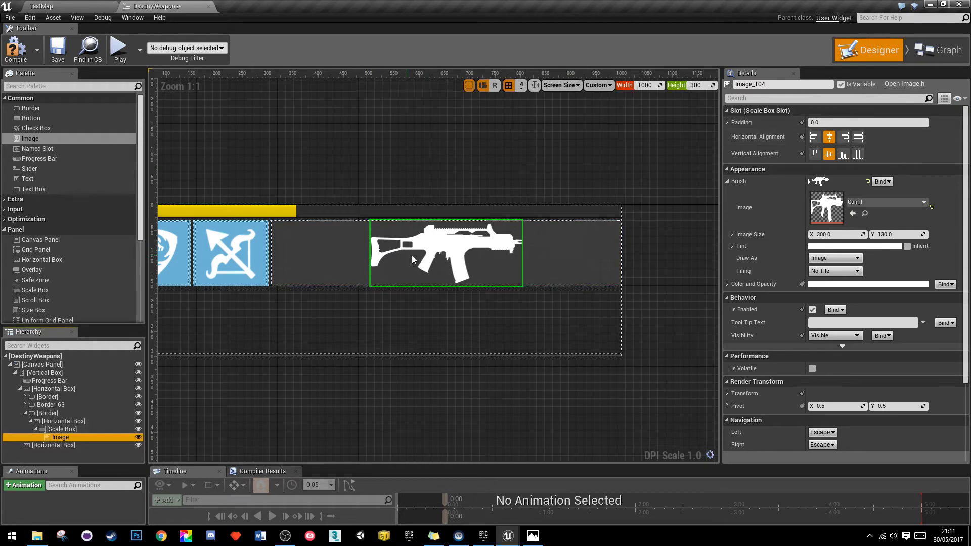
left_click(814, 137)
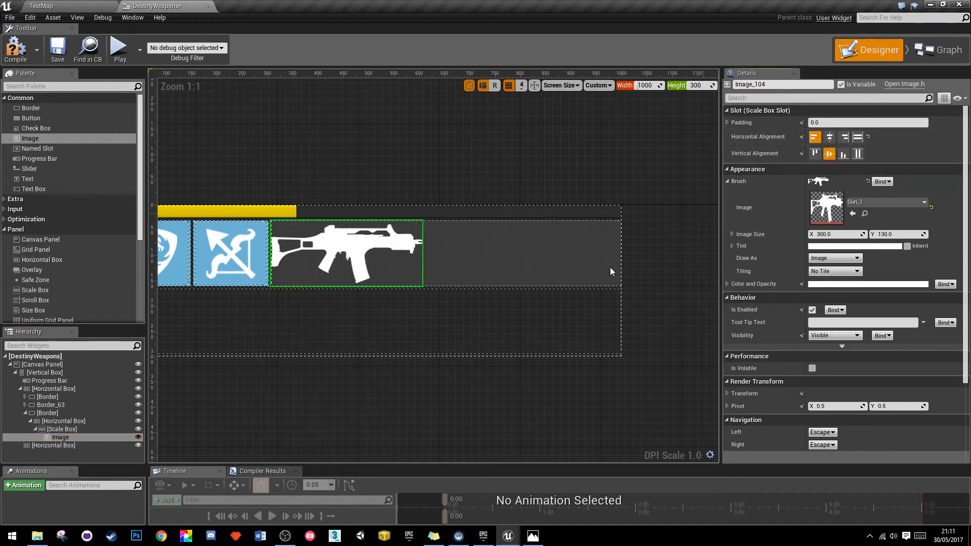
scroll(357, 257, "up", 2)
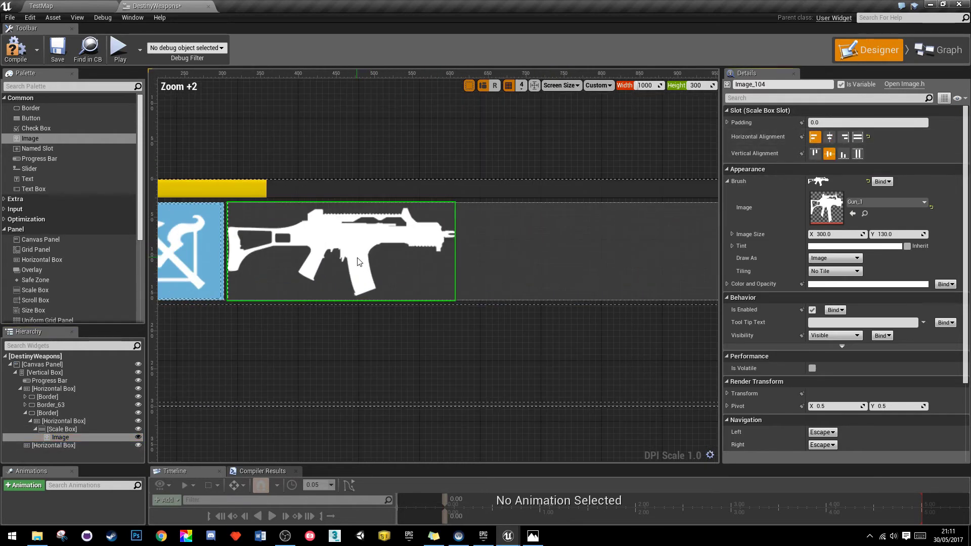
Step: Set the slot padding of the gun image's Scale Box to 5 on all sides
left_click(501, 236)
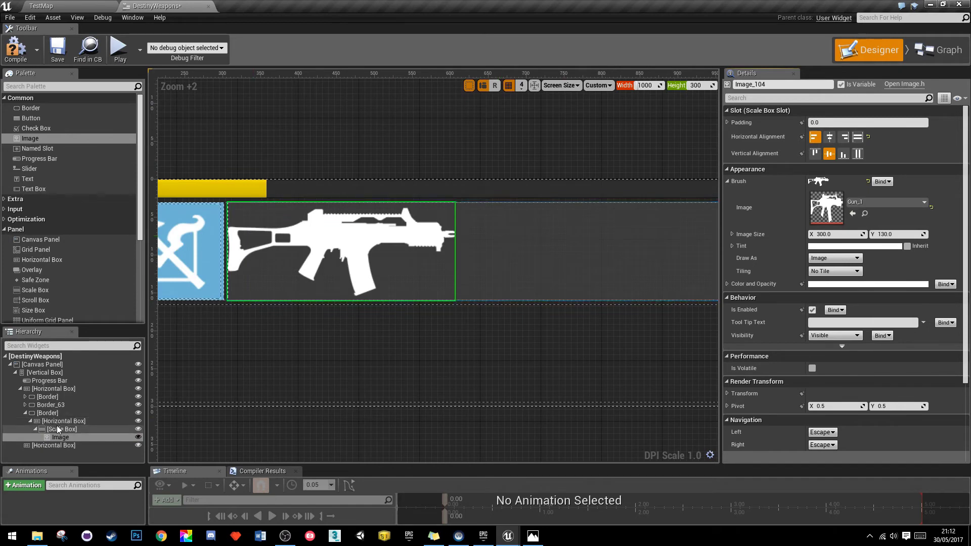
left_click(829, 121)
type("5")
key("Return")
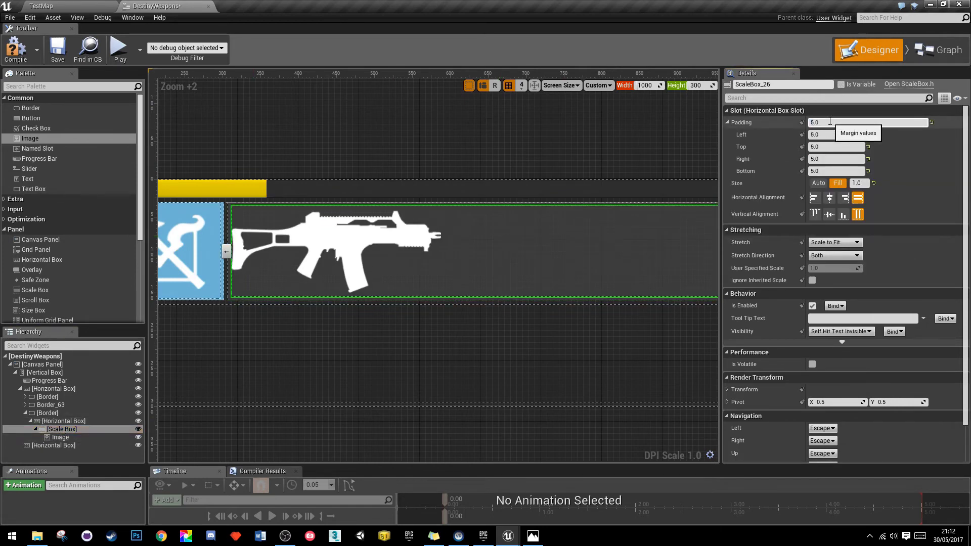
left_click(460, 346)
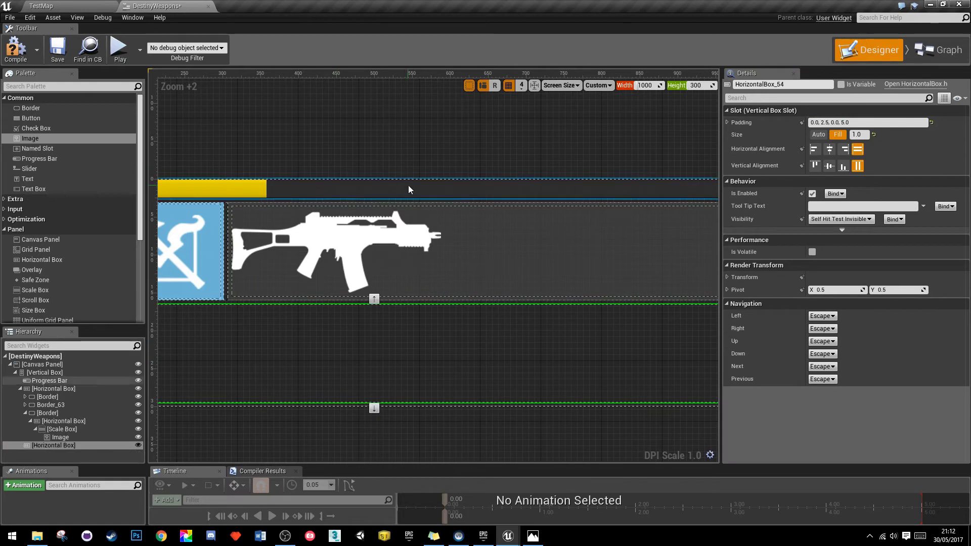
Step: Inspect the widget layout with the dashed outlines hidden, and turn the outlines back on
scroll(447, 142, "down", 3)
scroll(290, 197, "up", 1)
scroll(370, 220, "up", 1)
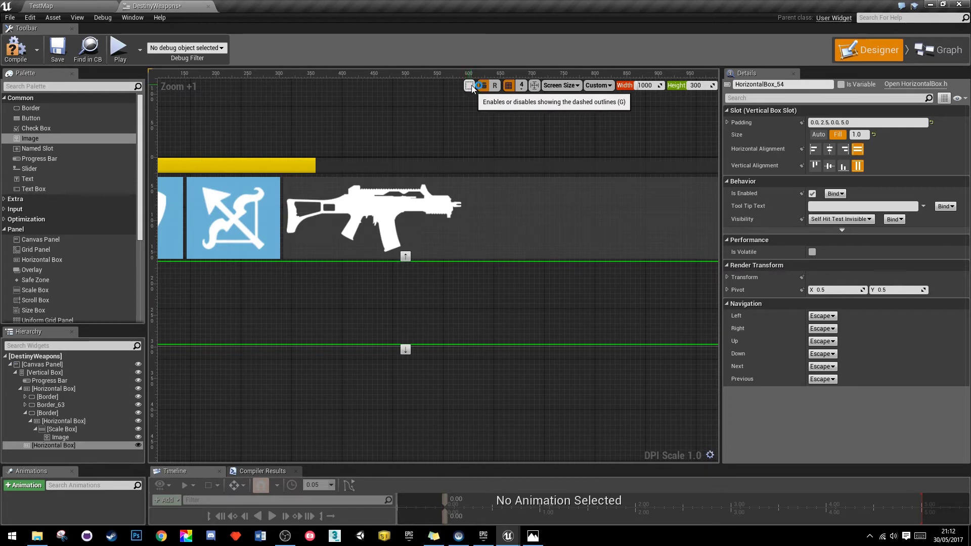
scroll(446, 144, "down", 3)
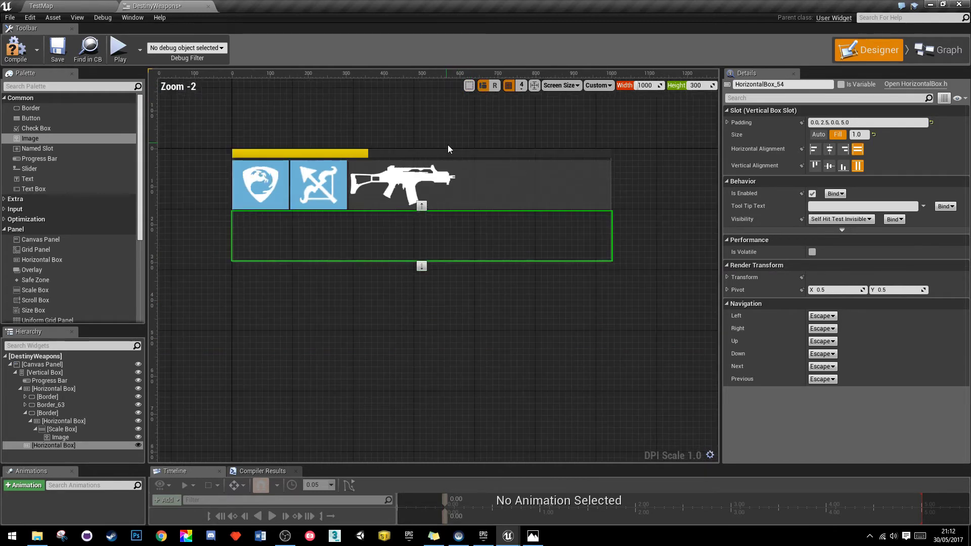
scroll(421, 109, "up", 2)
left_click(469, 86)
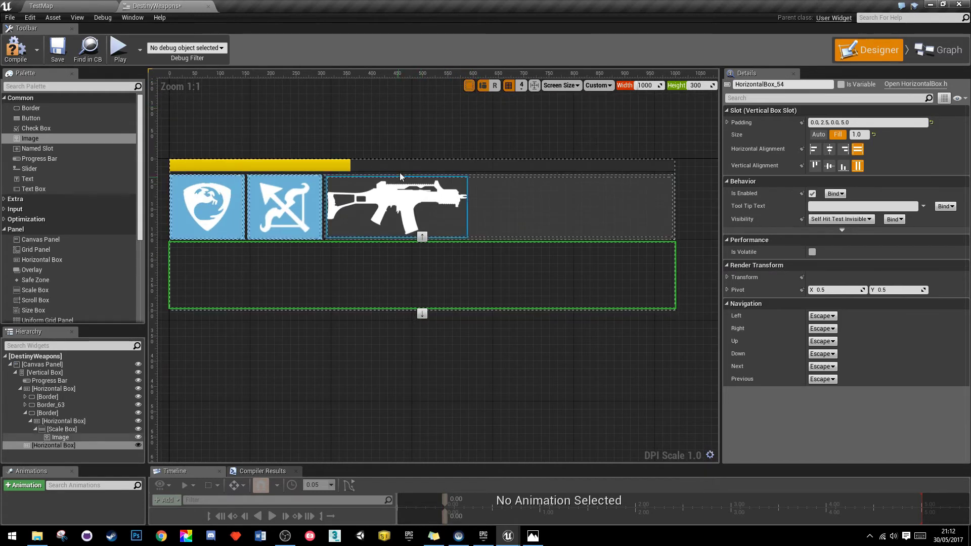
Step: Add a Text widget to the nested Horizontal Box, after the gun image's Scale Box
scroll(505, 161, "up", 2)
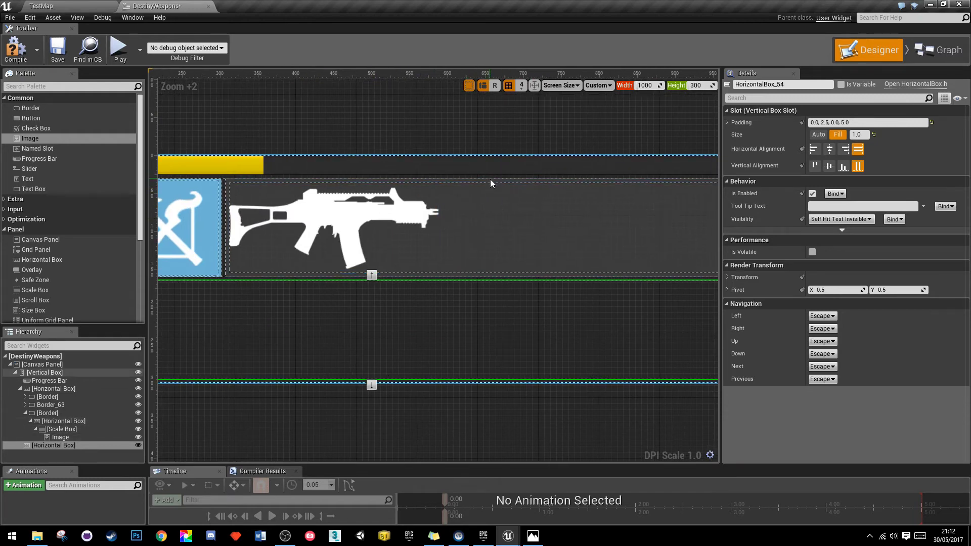
right_click_drag(538, 254, 451, 249)
scroll(438, 269, "down", 1)
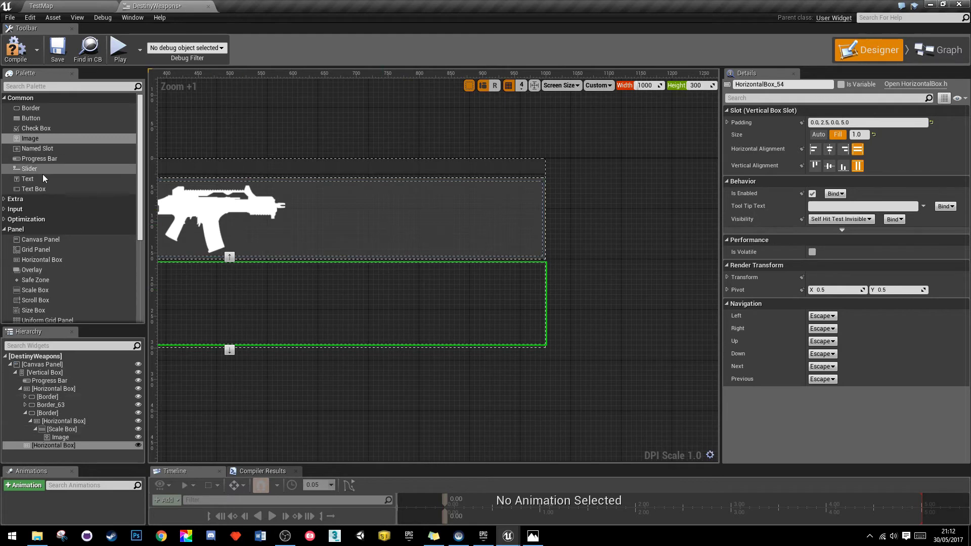
left_click_drag(30, 181, 51, 429)
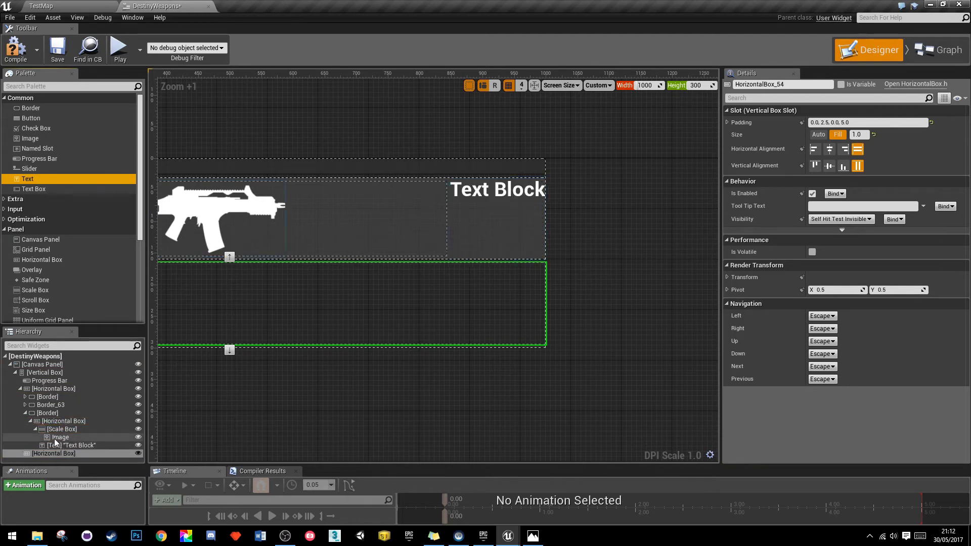
left_click(35, 429)
left_click(71, 437)
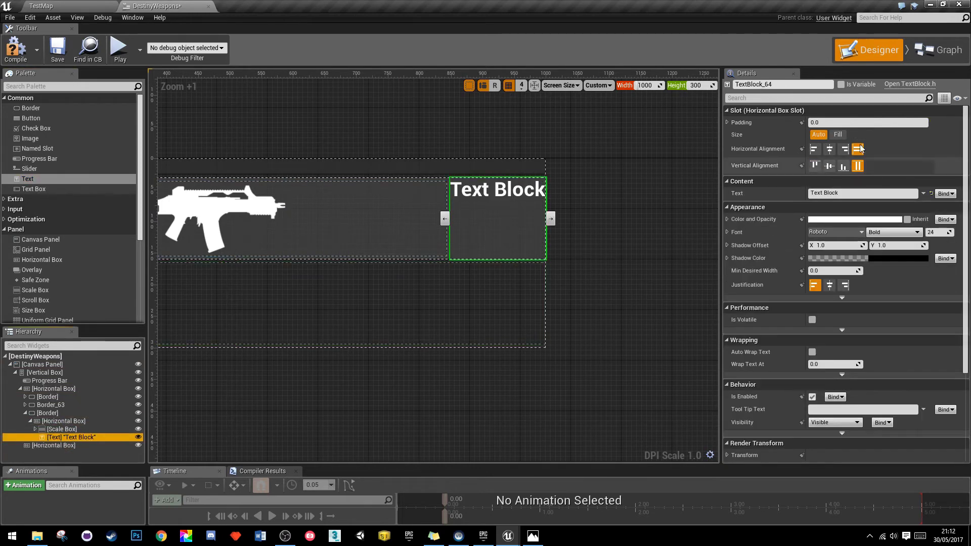
Step: Set the new Text widget's content to 223 and its slot size to Fill
left_click(840, 193)
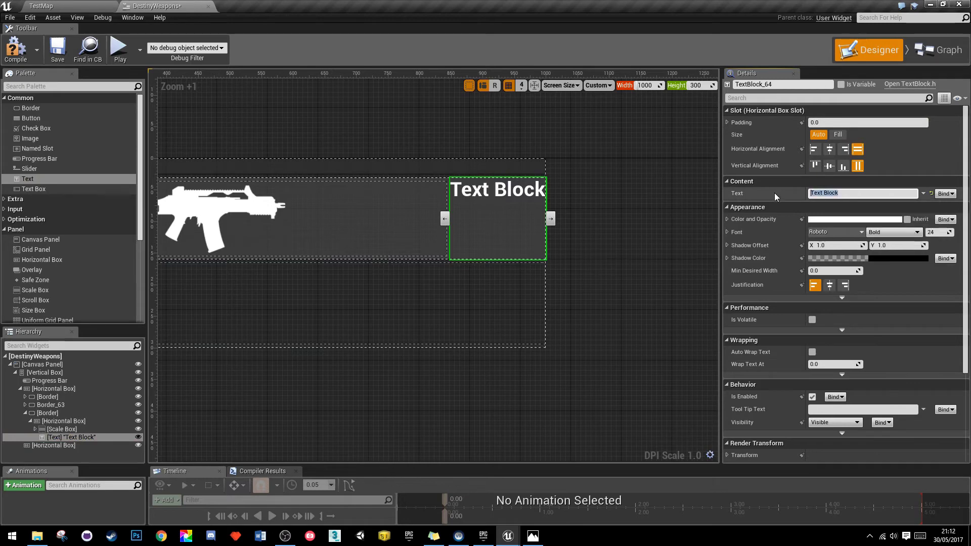
type("223")
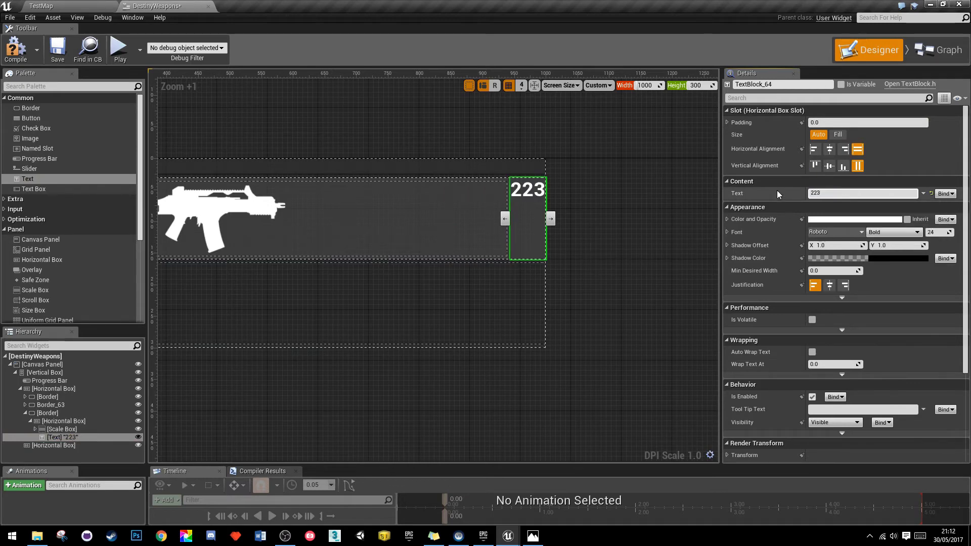
left_click(838, 134)
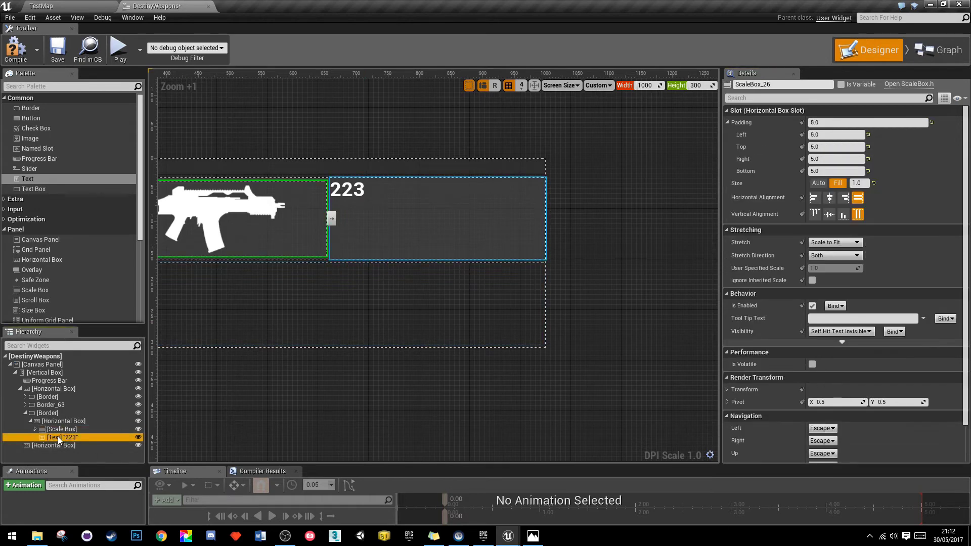
Step: Duplicate the 223 text inside the nested Horizontal Box and change the first text's content to 15
left_click(59, 420)
key("ctrl+v")
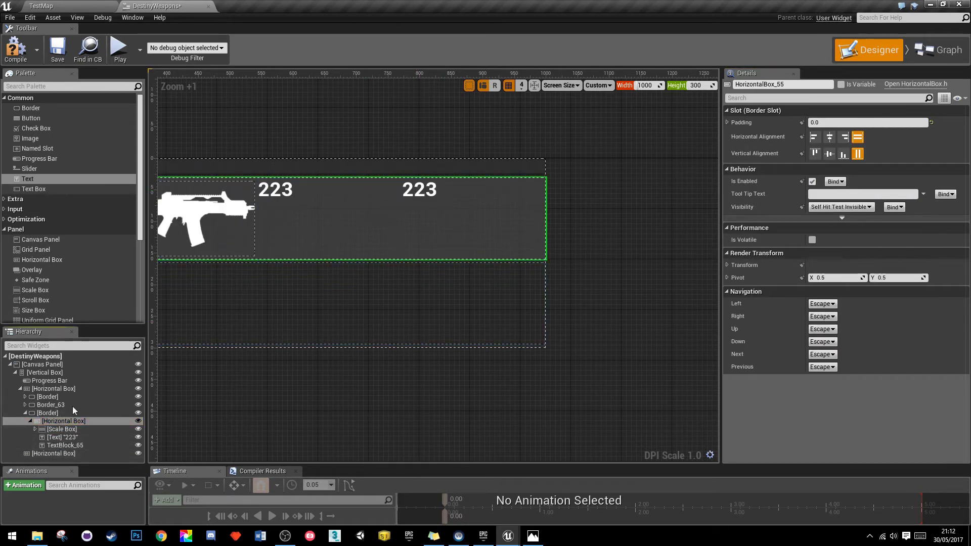
left_click(280, 194)
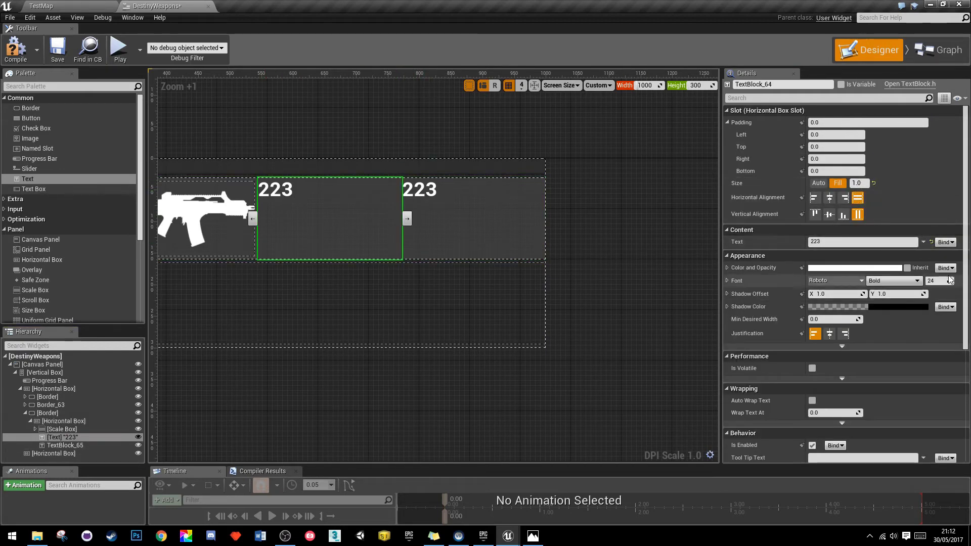
left_click(833, 241)
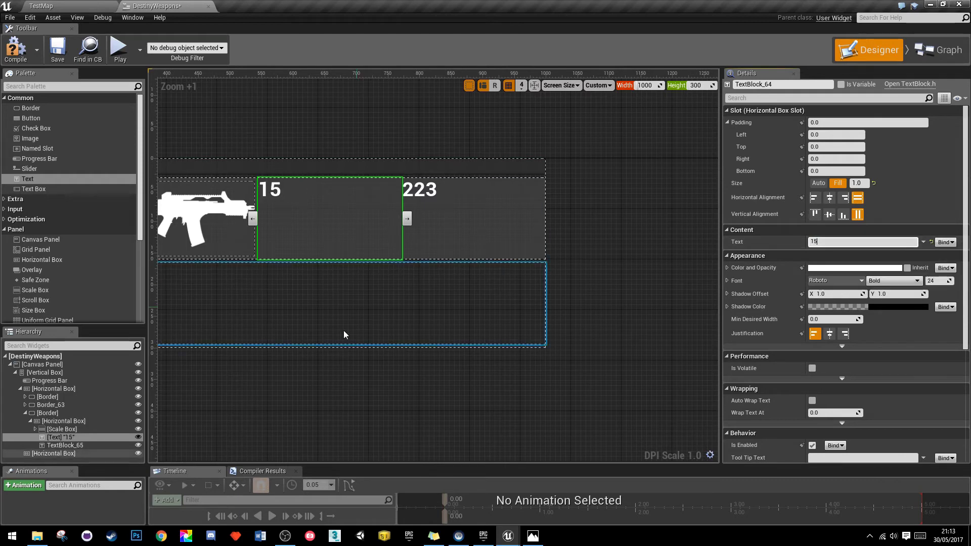
Step: Add a Border at the end of the nested Horizontal Box and set its slot size to Fill
left_click(68, 446)
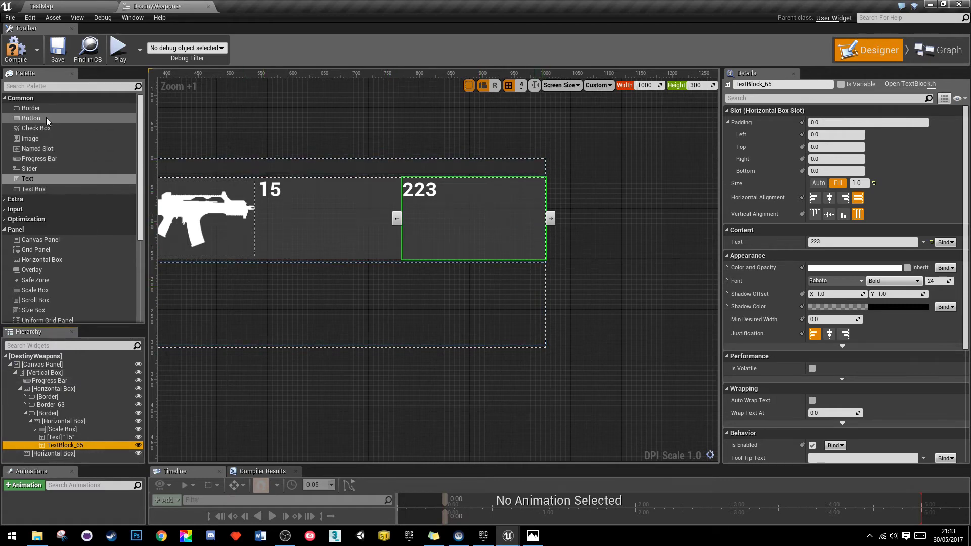
left_click_drag(47, 109, 65, 414)
left_click_drag(66, 420, 65, 421)
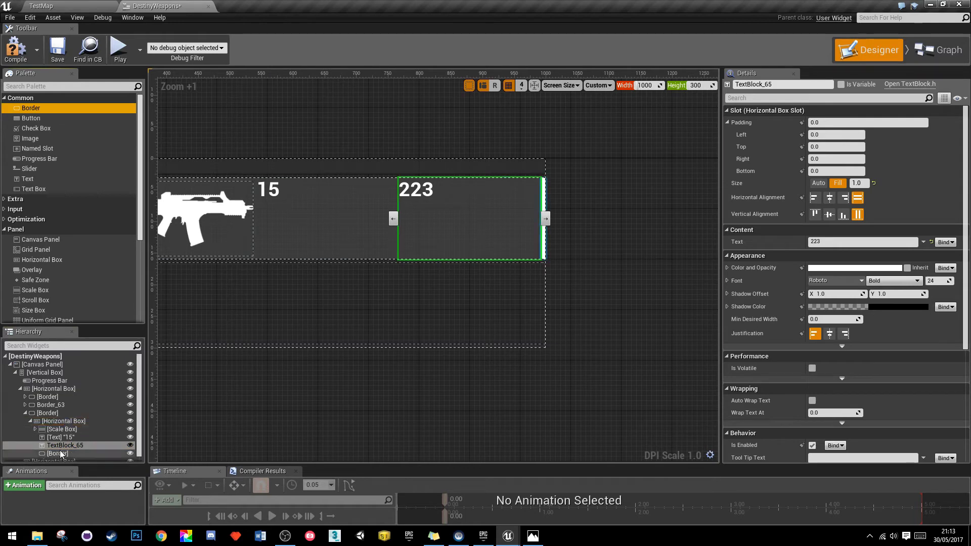
left_click(838, 183)
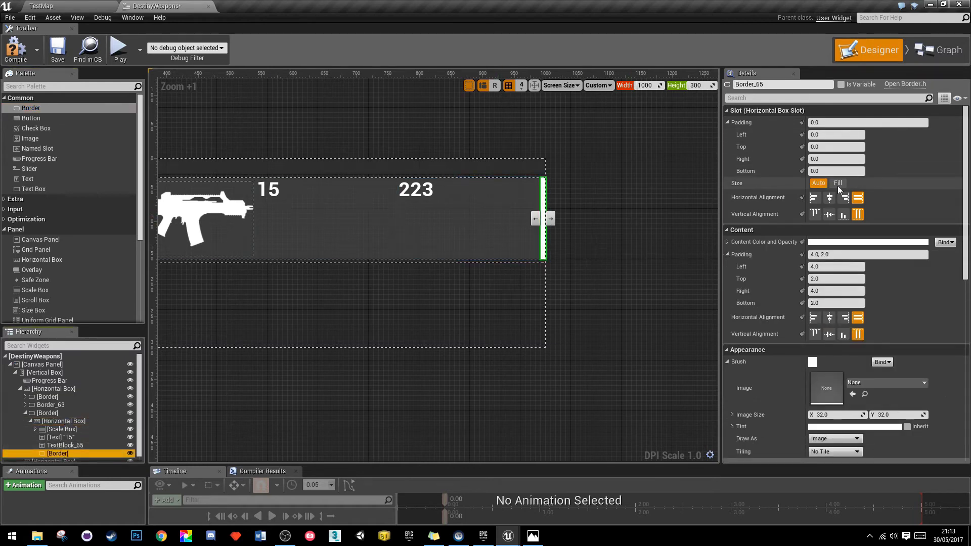
Step: Duplicate the white Border in the nested Horizontal Box and move the original between the 15 and 223 texts
right_click_drag(567, 273, 617, 259)
left_click(64, 421)
key("ctrl+v")
left_click(452, 223)
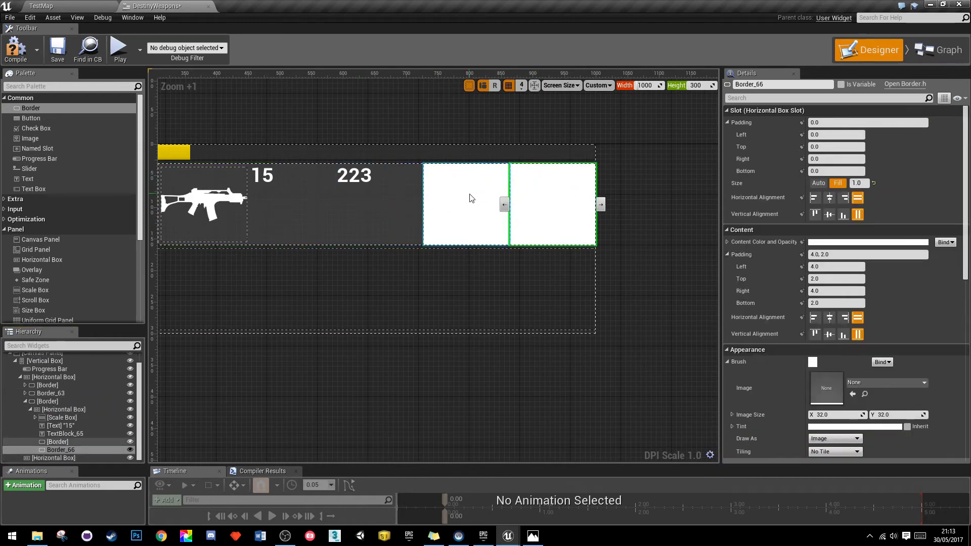
left_click(390, 195)
left_click(424, 202)
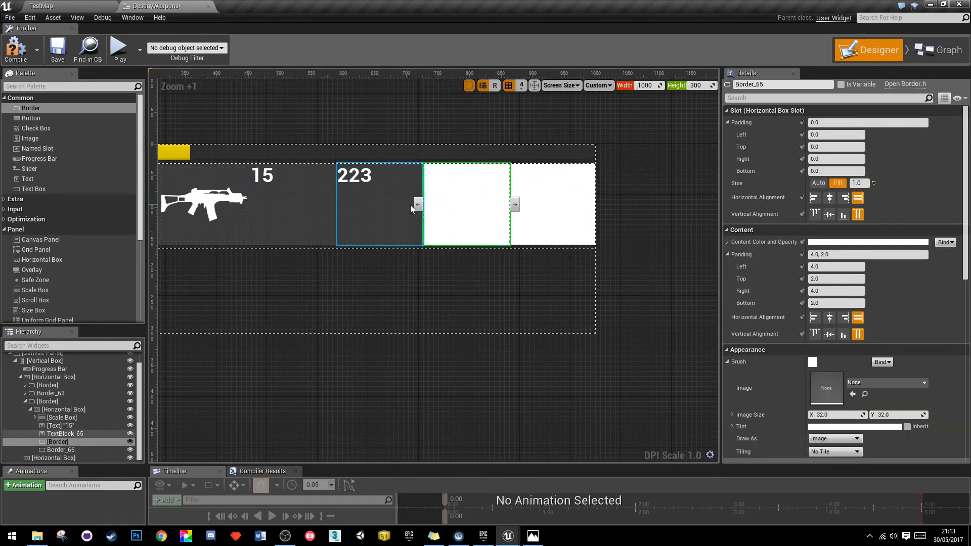
left_click(417, 205)
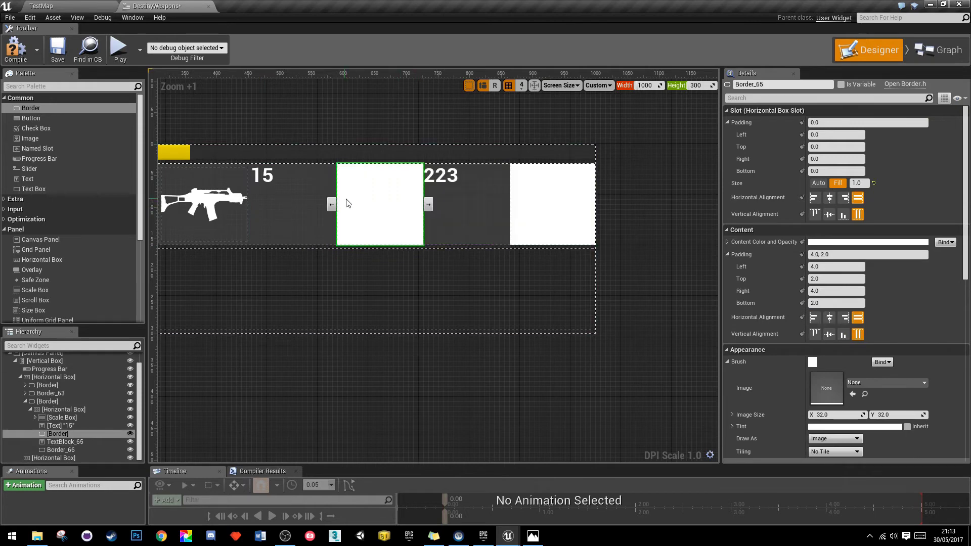
Step: Set the slot size of the white Border at the row's end to Auto
left_click(545, 198)
right_click_drag(609, 225, 652, 228)
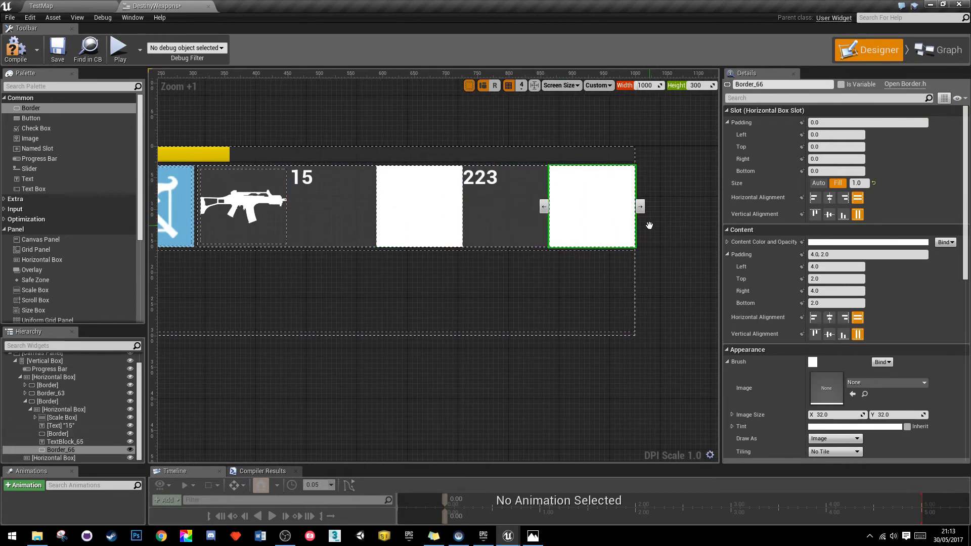
left_click(329, 212)
right_click_drag(544, 217, 582, 217)
left_click(620, 186)
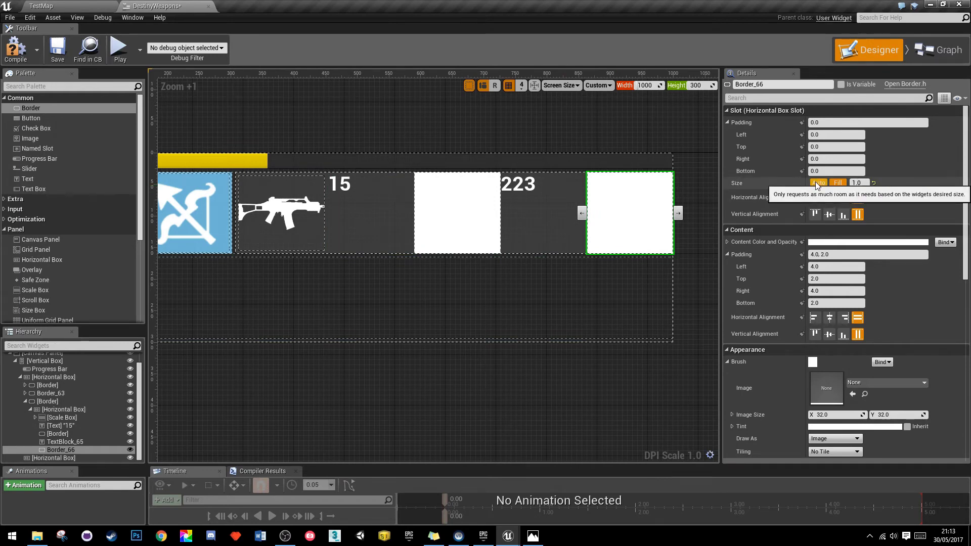
right_click_drag(518, 181, 378, 181)
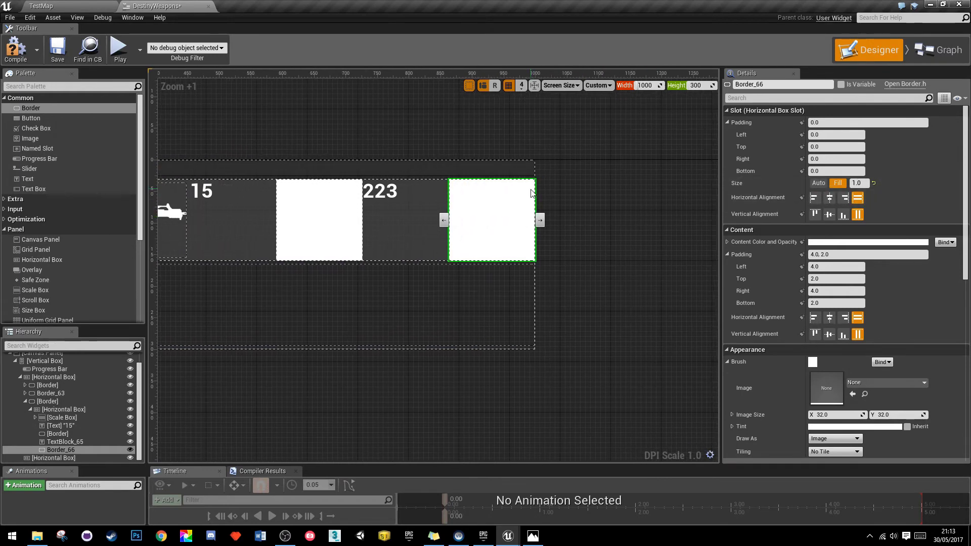
scroll(378, 181, "up", 3)
right_click_drag(514, 189, 470, 193)
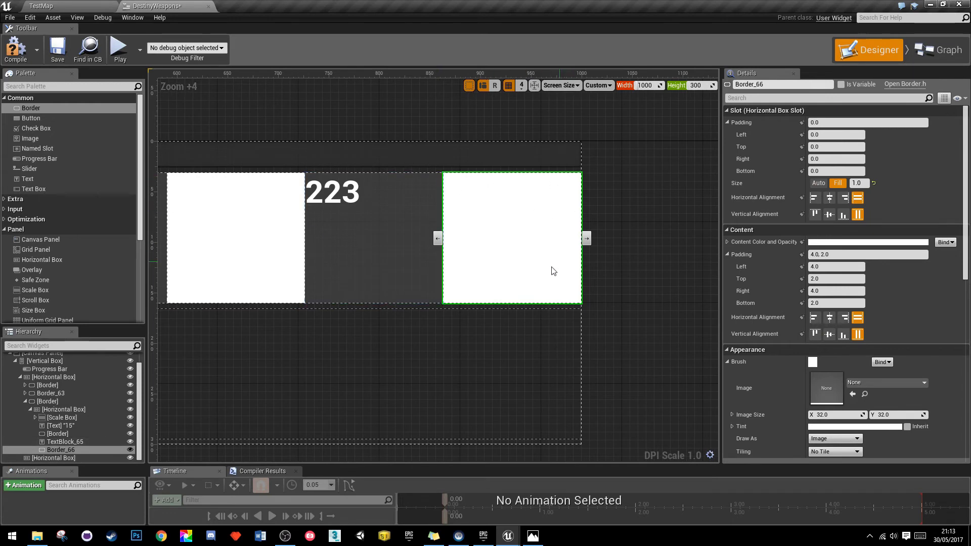
left_click(818, 183)
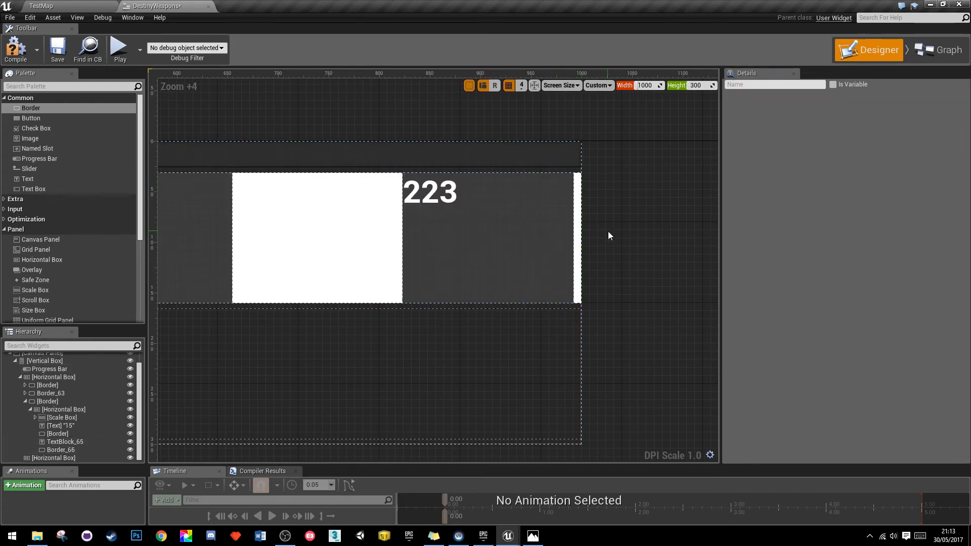
Step: Set the Fill value of the white Border between the 15 and 223 texts to 0.003
right_click_drag(576, 259, 578, 275)
scroll(579, 275, "down", 1)
left_click(518, 247)
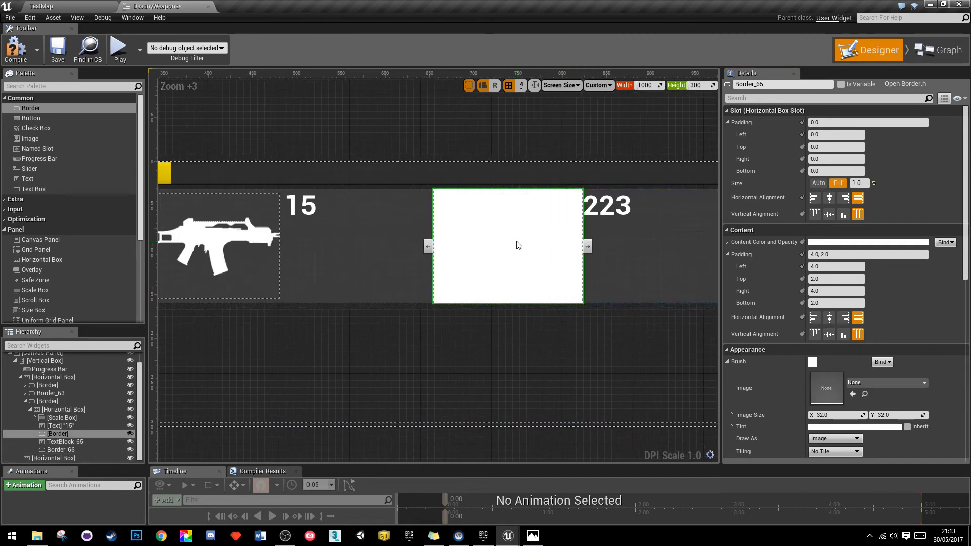
left_click(859, 183)
type("0.003")
key("Return")
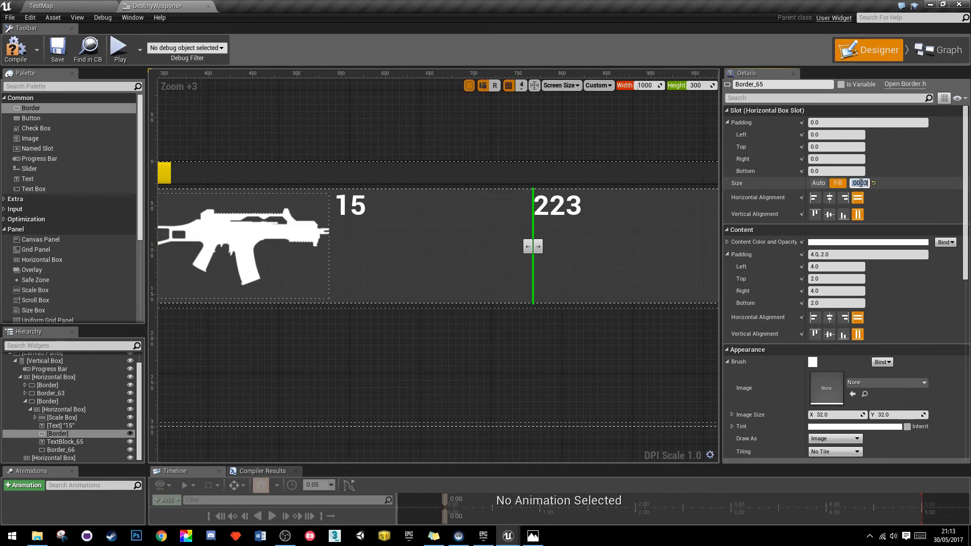
Step: Set the Fill value of both the 15 and 223 texts to 0.2
left_click(601, 211)
left_click(354, 211, "ctrl")
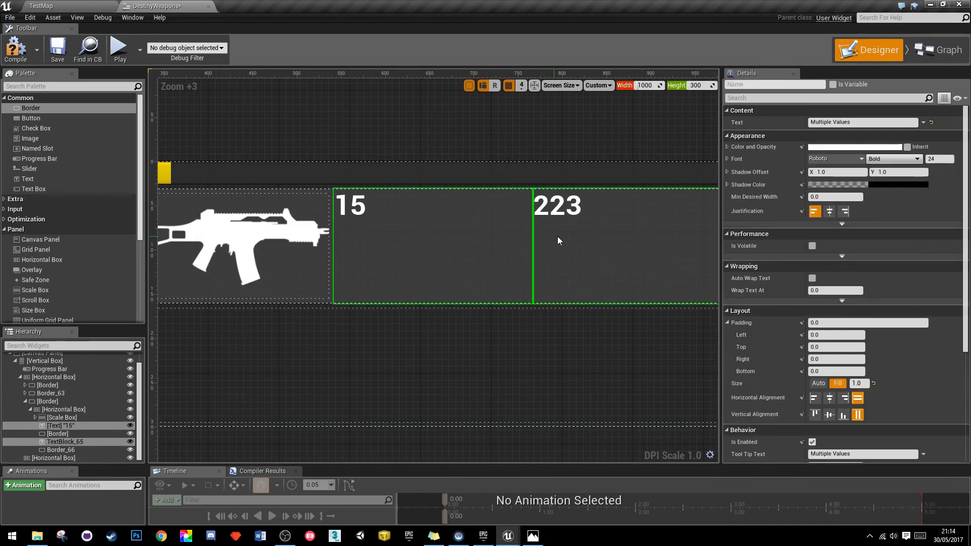
scroll(560, 235, "up", 7)
scroll(522, 202, "down", 2)
scroll(519, 200, "down", 9)
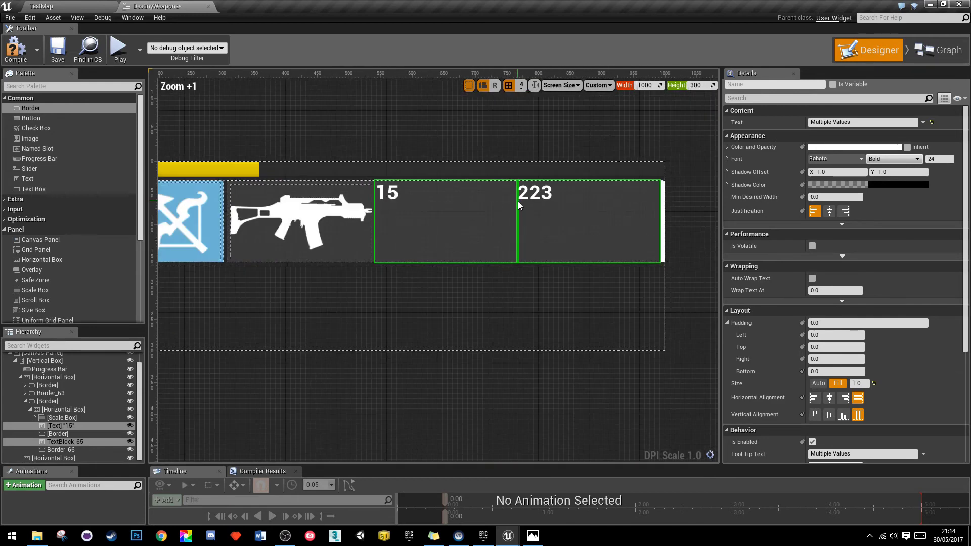
scroll(498, 192, "up", 4)
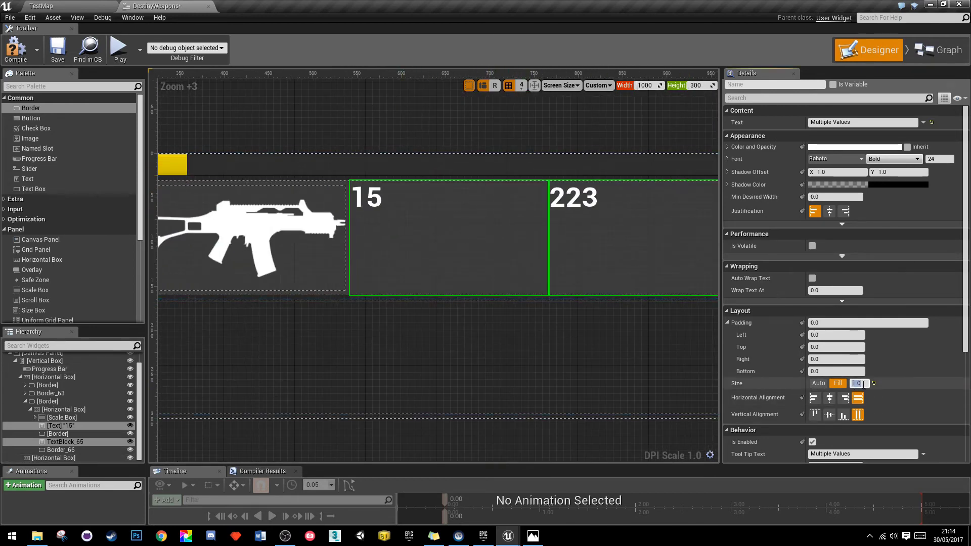
type("0.2")
key("Return")
left_click(586, 339)
scroll(494, 342, "up", 2)
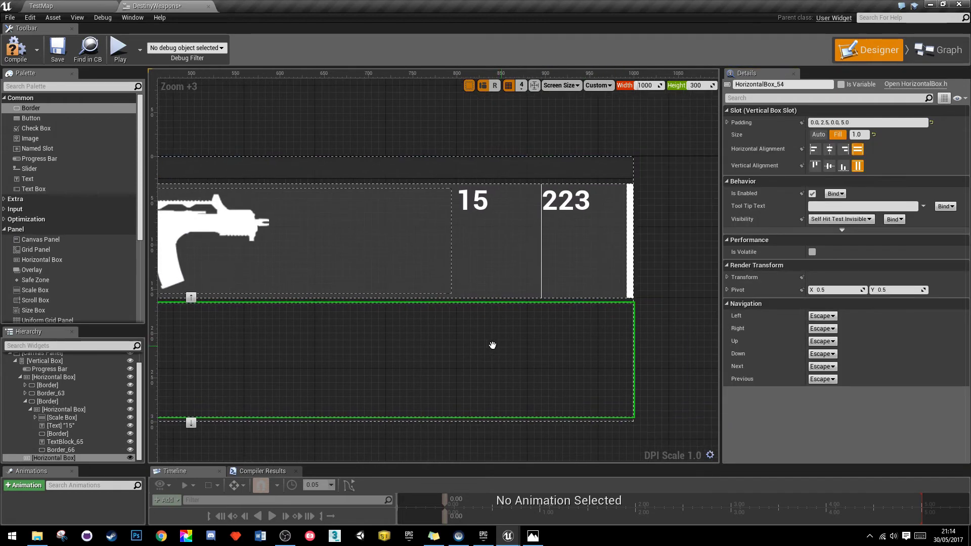
Step: Hide the dashed widget outlines in the designer view and inspect the divider Border between the 15 and 223 texts
left_click(468, 86)
left_click(560, 221)
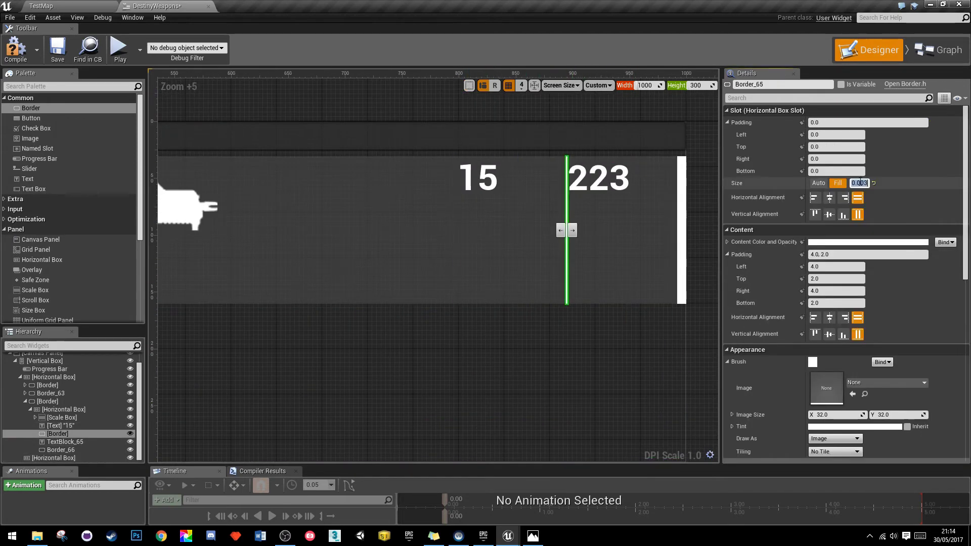
left_click(611, 319)
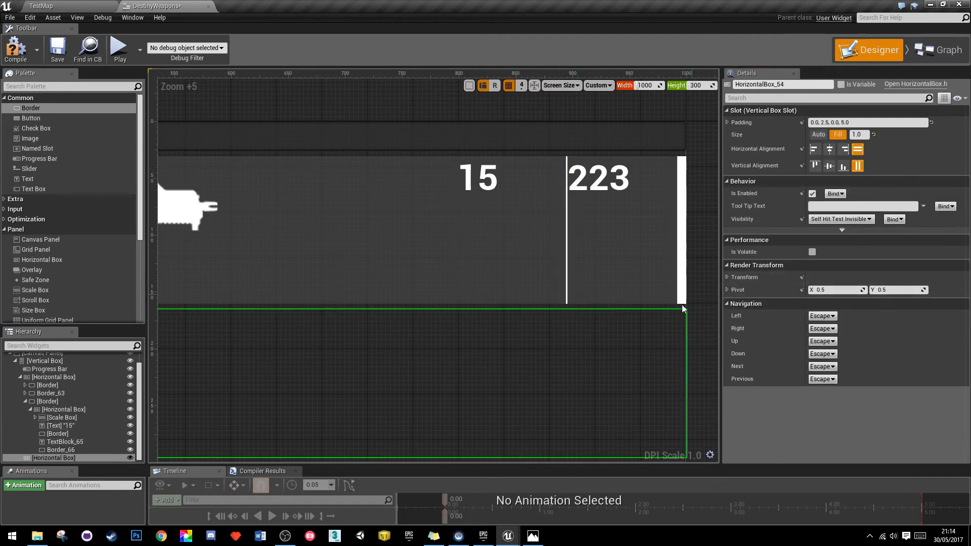
right_click_drag(691, 295, 607, 353)
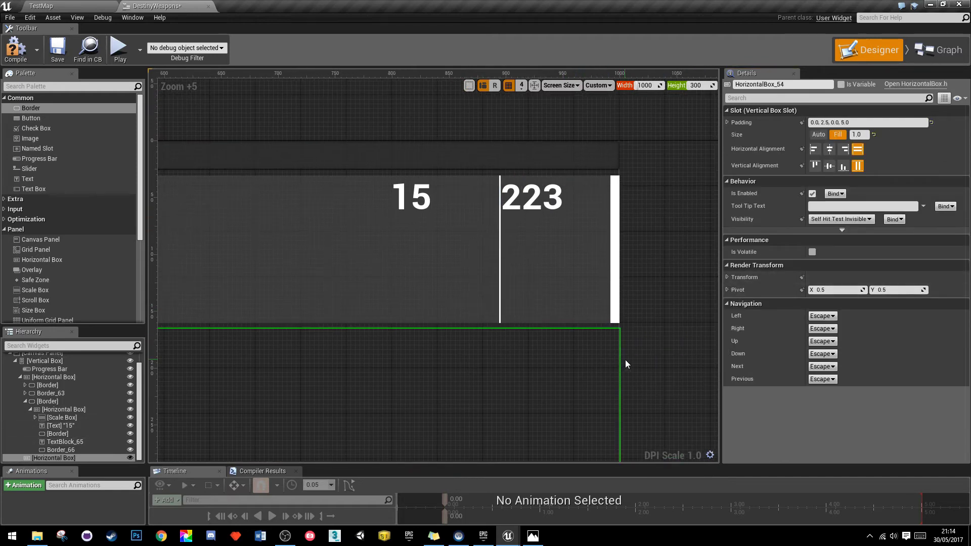
Step: Center the justification of the 223 text while keeping its horizontal slot alignment on Fill
left_click(581, 275)
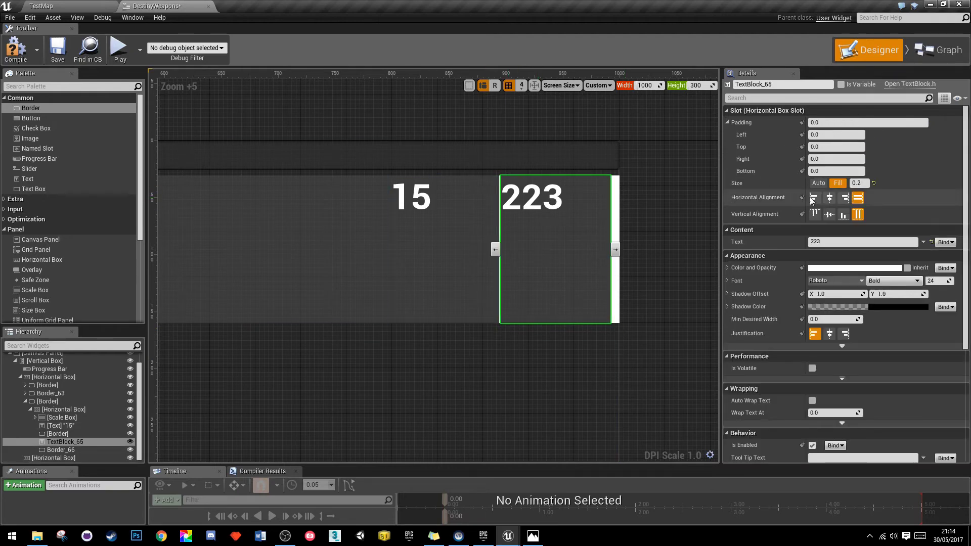
left_click(829, 198)
left_click(829, 333)
left_click(857, 198)
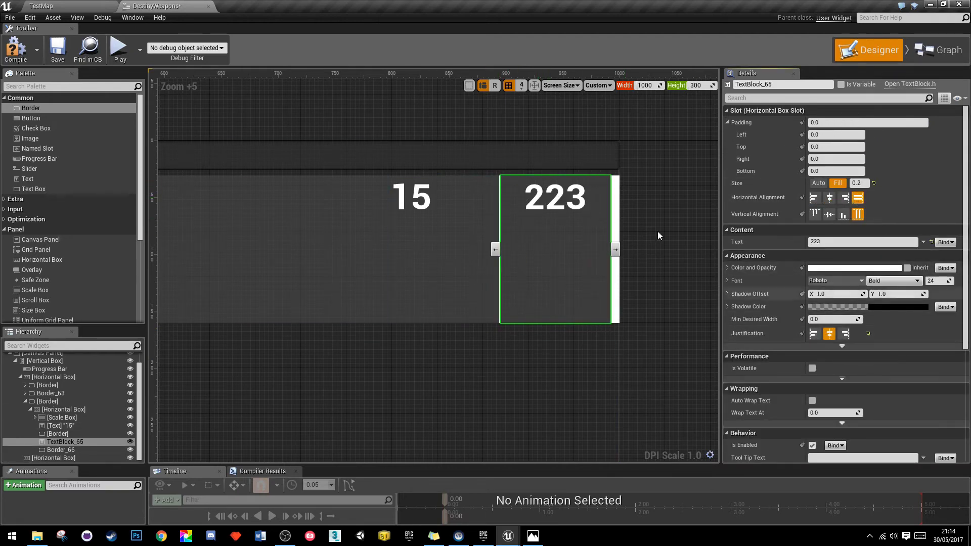
Step: Right-justify the 15 text and set its font size to 60
left_click(417, 205)
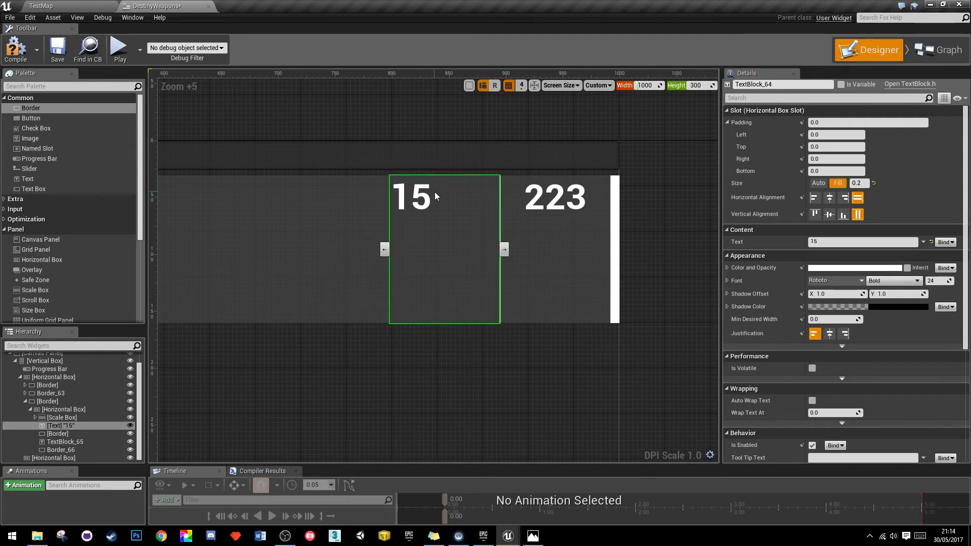
left_click(843, 334)
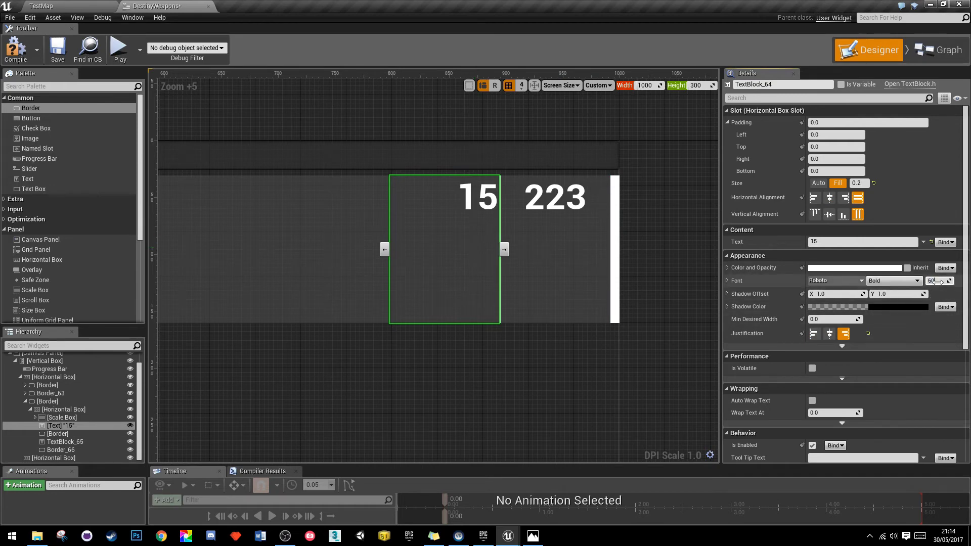
key("Return")
left_click(630, 372)
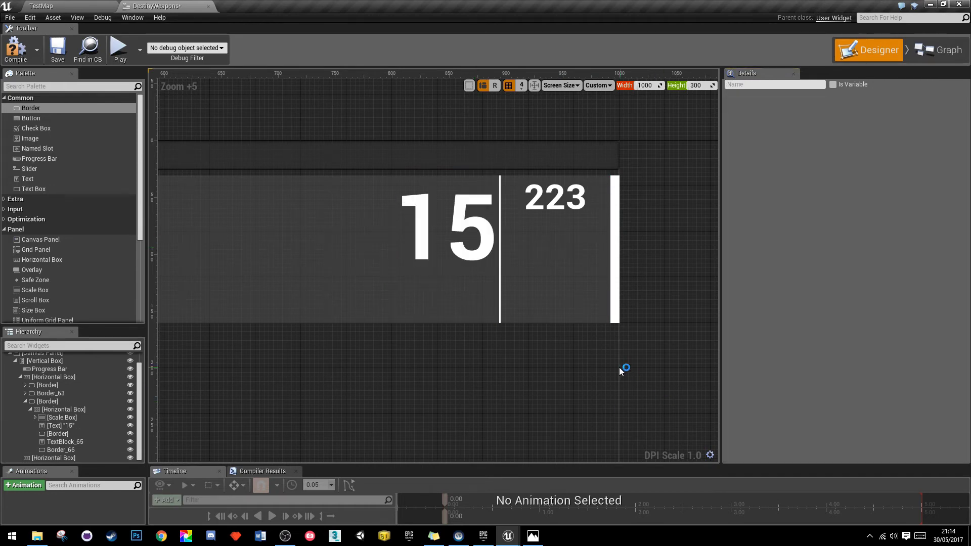
Step: Set the top and bottom slot padding of the divider Border between 15 and 223 to 10 and its brush tint alpha to about 0.697
left_click(501, 298)
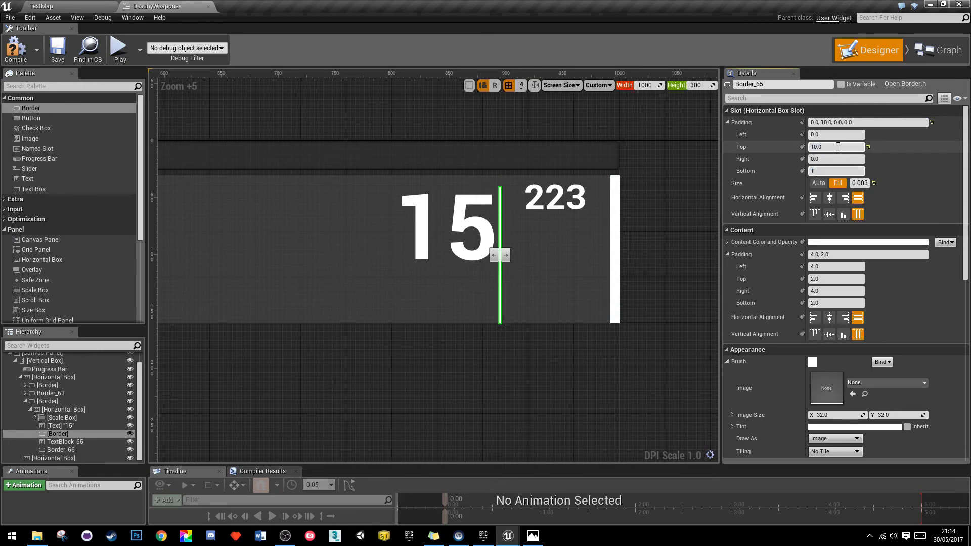
left_click(643, 277)
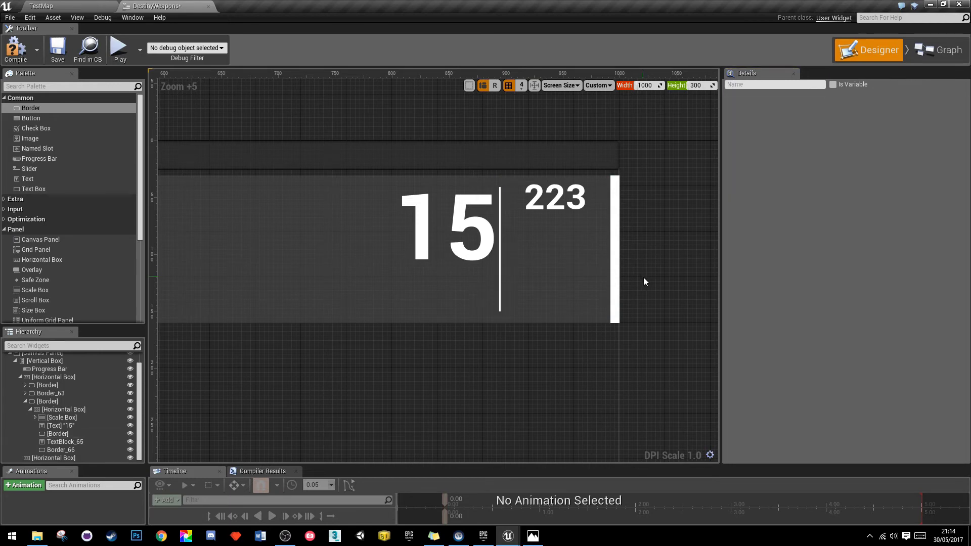
left_click(499, 276)
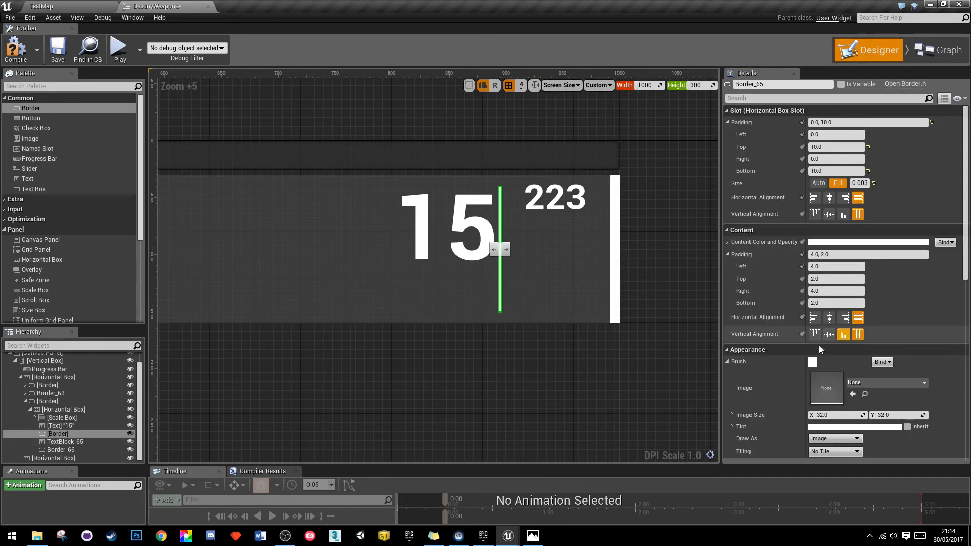
scroll(800, 360, "down", 3)
left_click(839, 362)
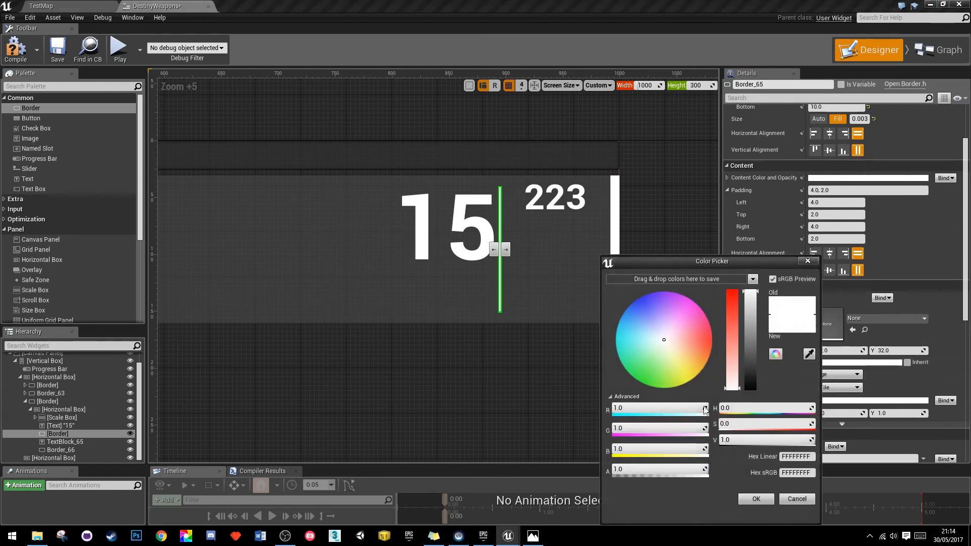
left_click_drag(657, 472, 678, 472)
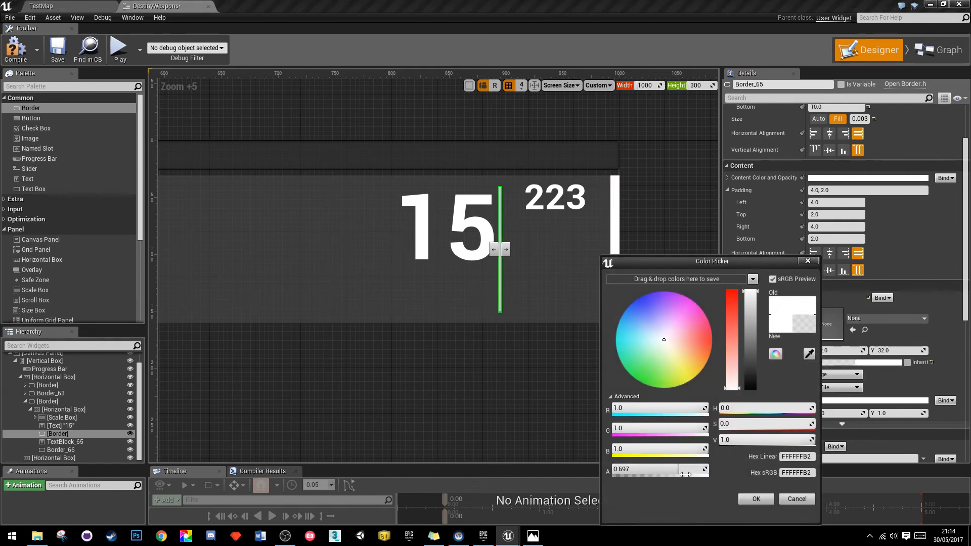
left_click(744, 501)
left_click(596, 416)
scroll(645, 352, "down", 5)
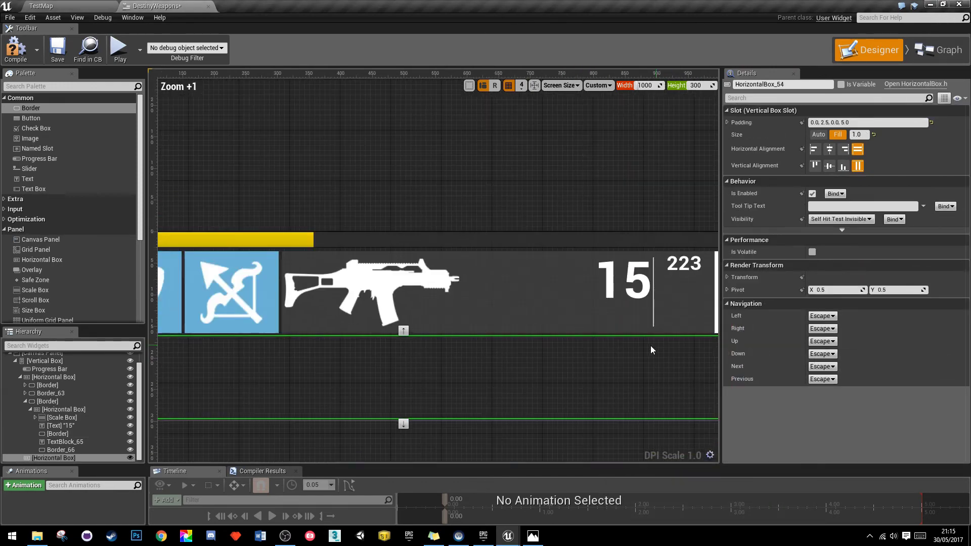
Step: Set the Fill value of the Scale Box holding the gun image to 0.55
left_click(263, 223)
left_click(860, 183)
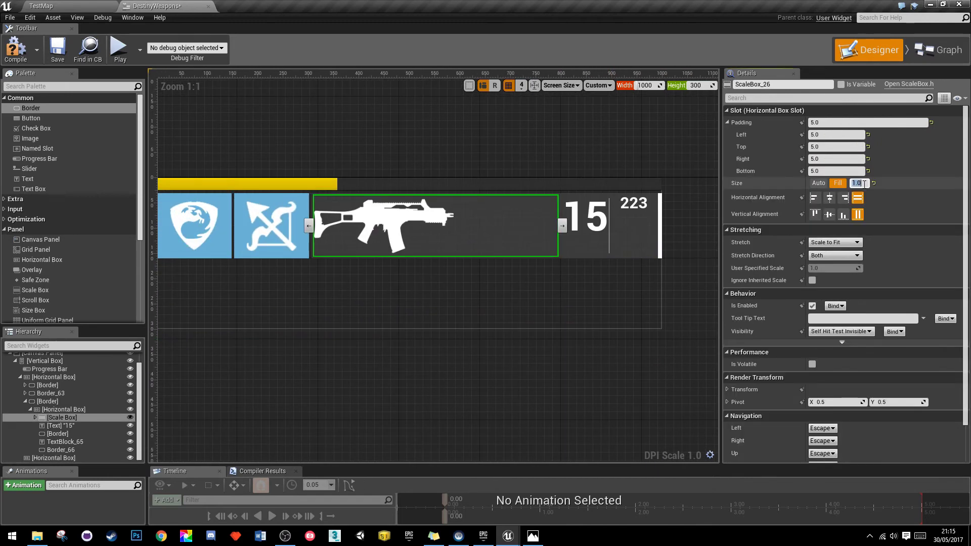
type("0.55")
key("Return")
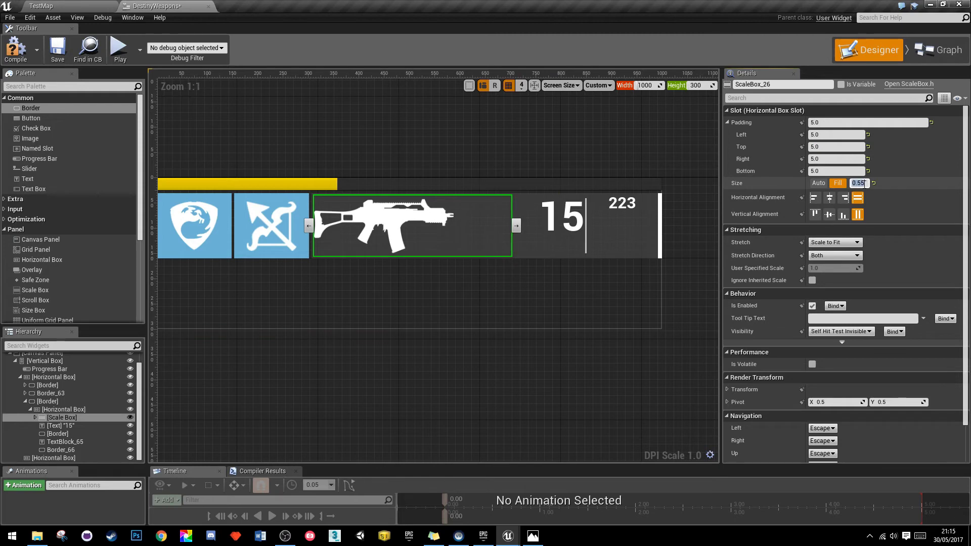
left_click(591, 392)
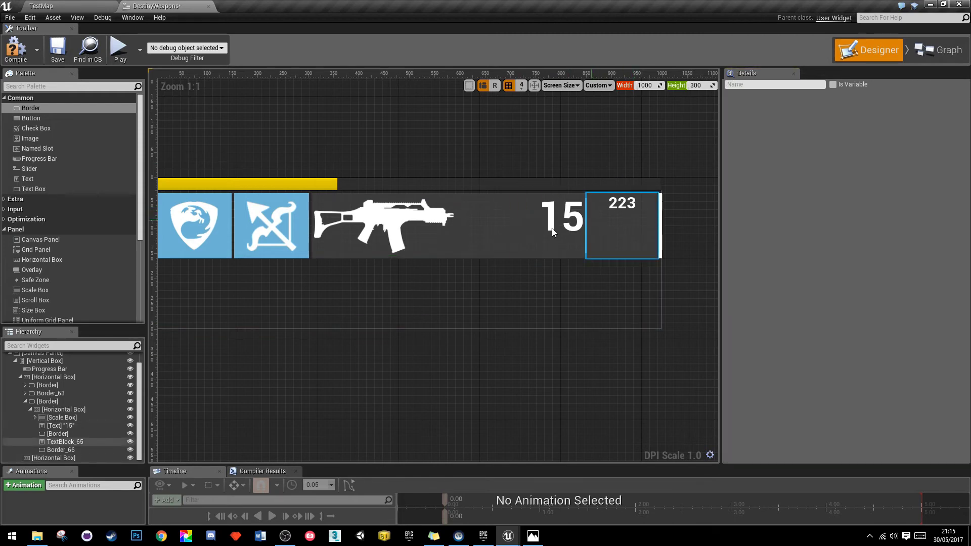
left_click(252, 255)
left_click(234, 253)
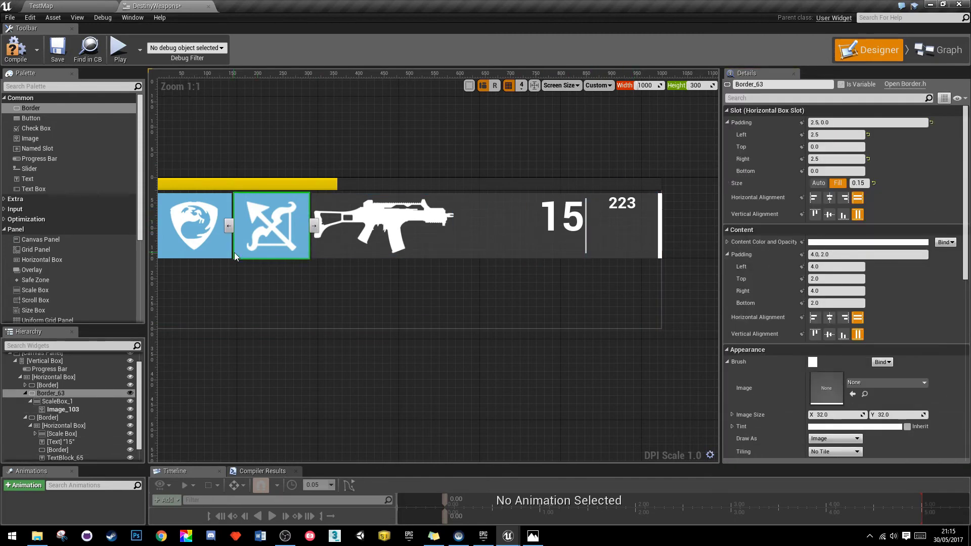
left_click(622, 248)
left_click(567, 137)
scroll(535, 164, "down", 1)
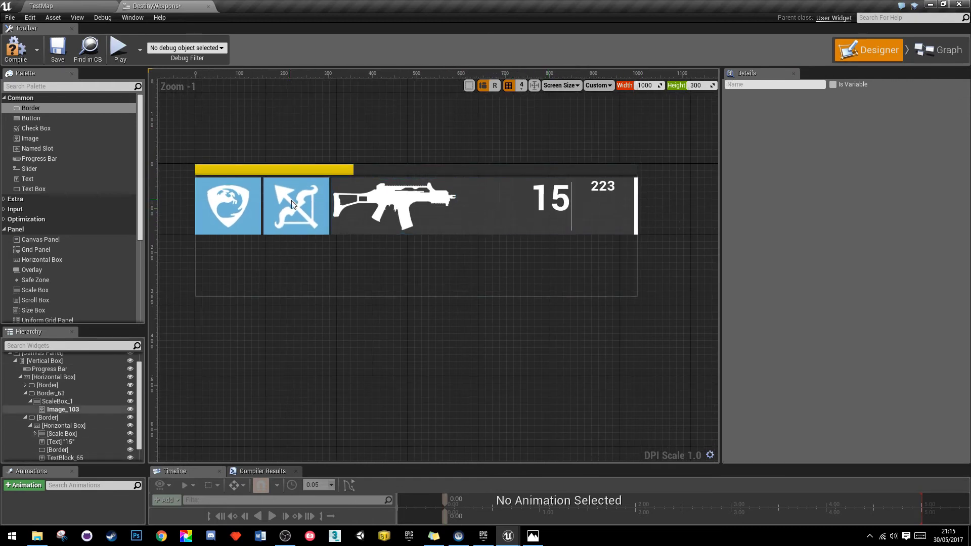
Step: Copy the Border holding the gun and ammo texts, collapse it in the hierarchy, and select the empty lower Horizontal Box
left_click(333, 228)
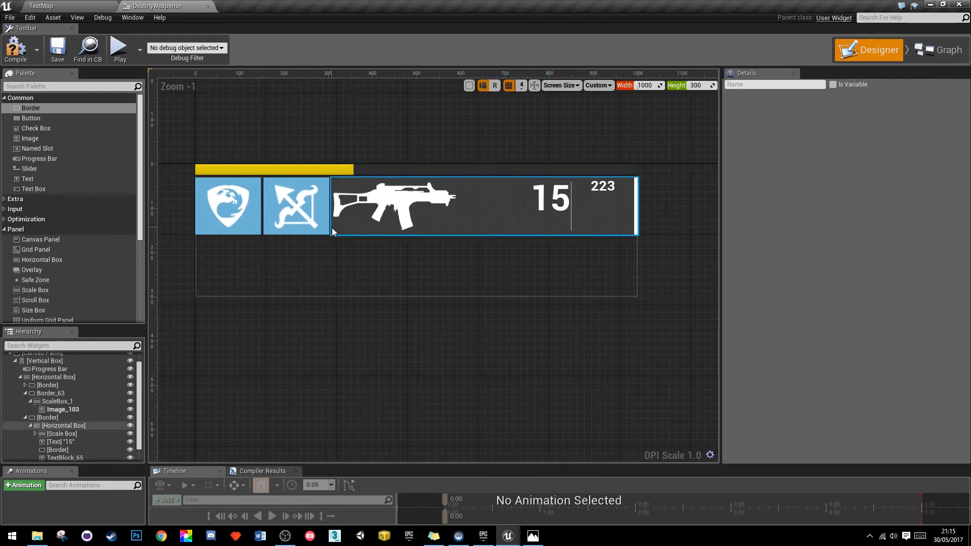
right_click(52, 426)
left_click(50, 418)
right_click(51, 418)
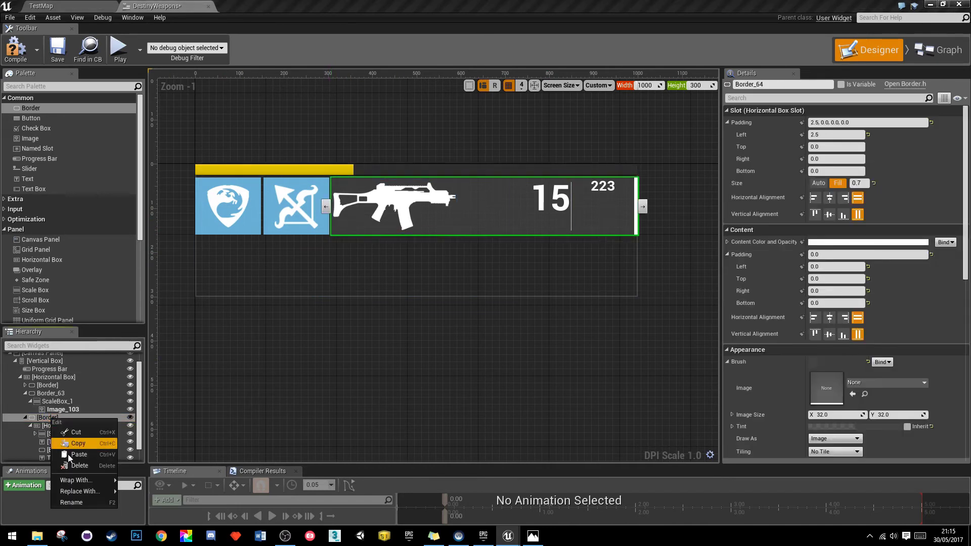
left_click(75, 444)
left_click(25, 417)
left_click(45, 436)
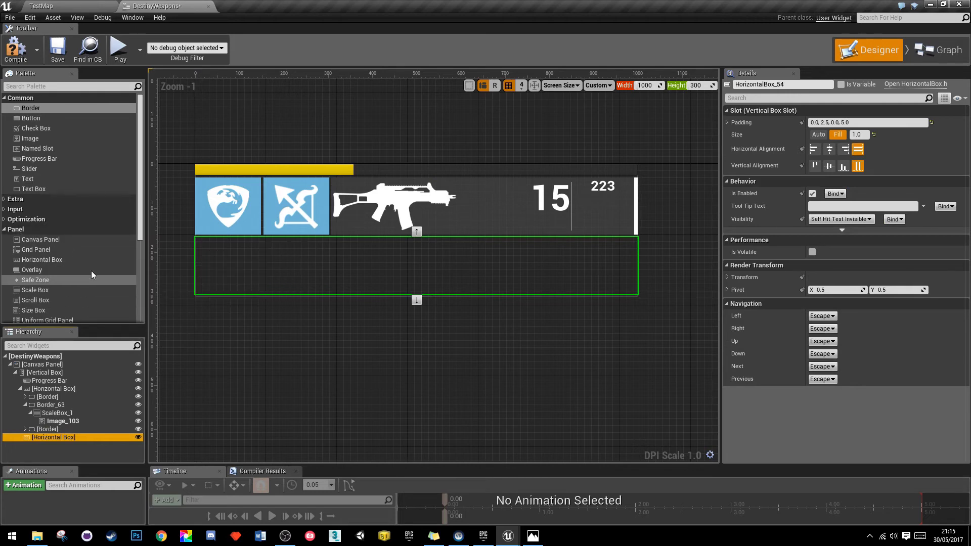
Step: Add a Spacer to the lower Horizontal Box and set its slot size to Fill
scroll(13, 232, "down", 2)
left_click(7, 181)
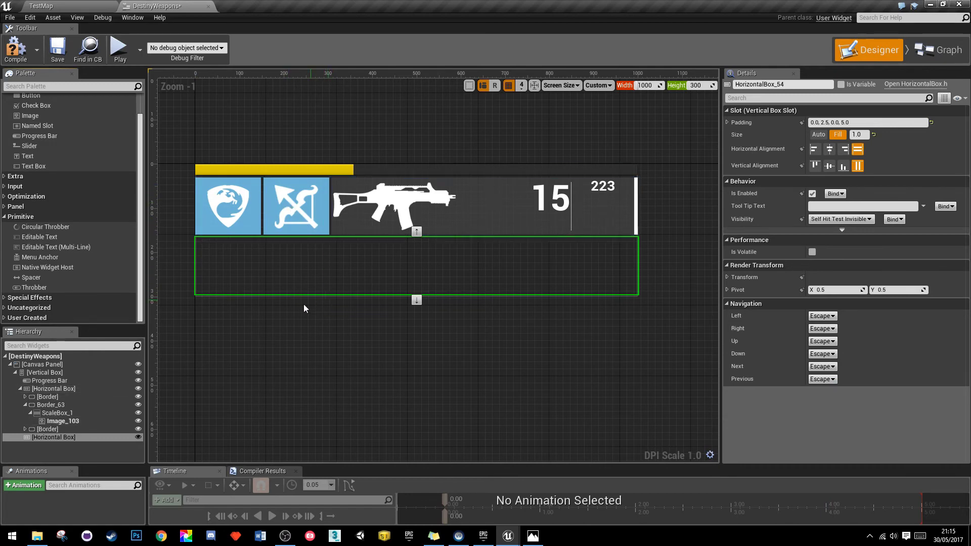
left_click(32, 278)
left_click_drag(33, 279, 53, 437)
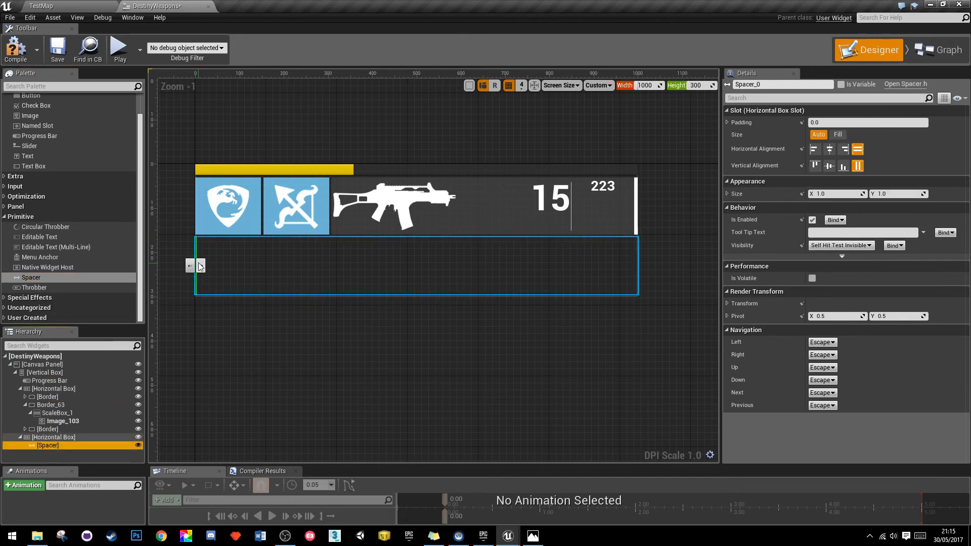
left_click(837, 135)
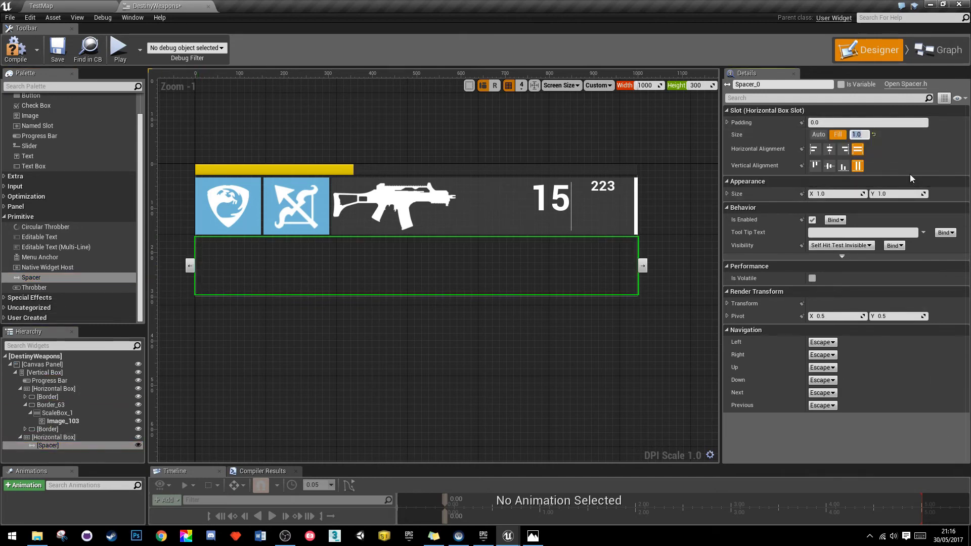
Step: Add a Vertical Box beside the Spacer in the lower Horizontal Box and set its slot size to Fill with value 0.7
left_click(458, 261)
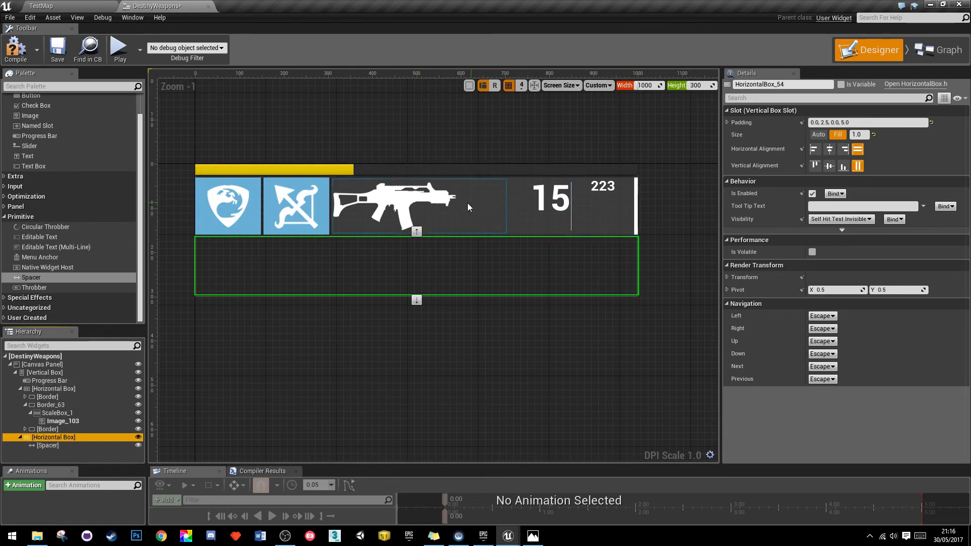
scroll(35, 238, "up", 2)
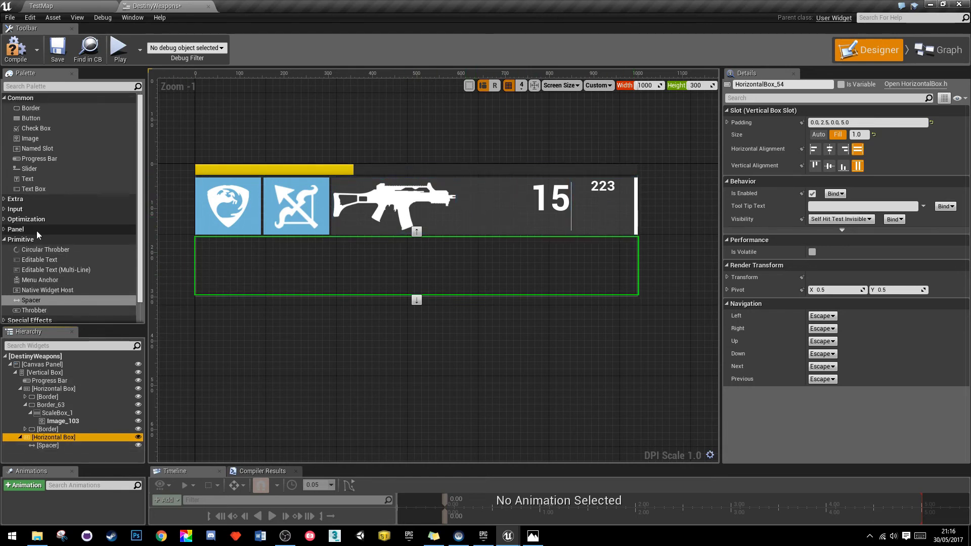
left_click(8, 240)
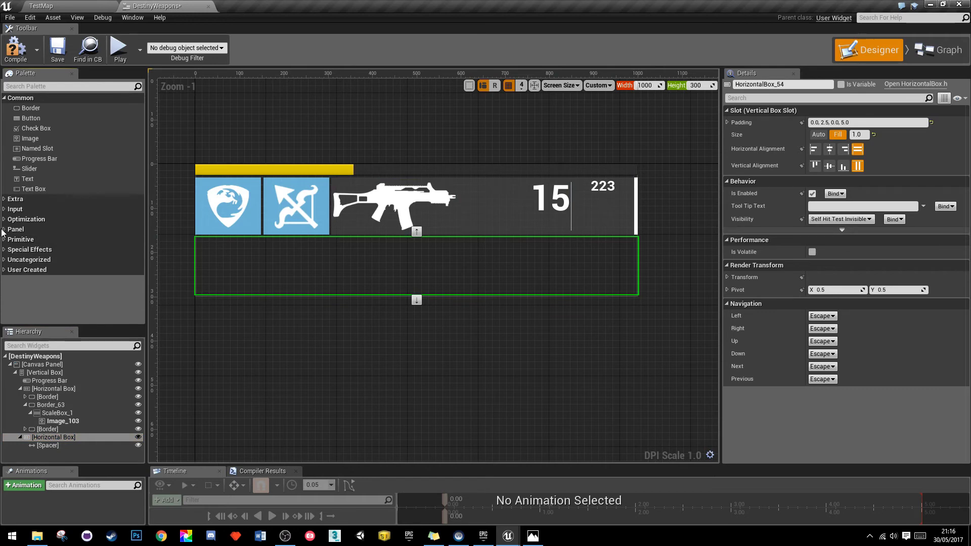
left_click(10, 229)
scroll(41, 277, "down", 2)
scroll(40, 277, "down", 2)
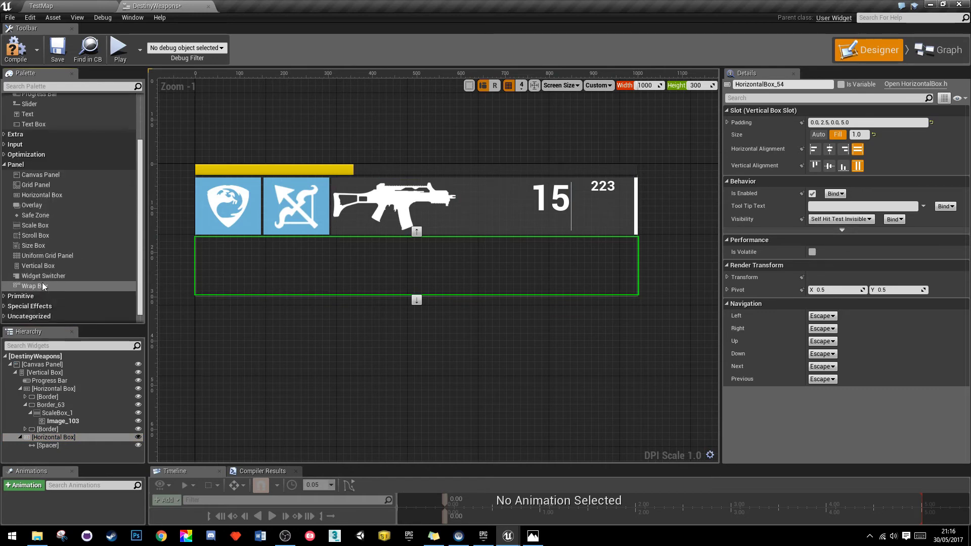
left_click_drag(38, 265, 52, 441)
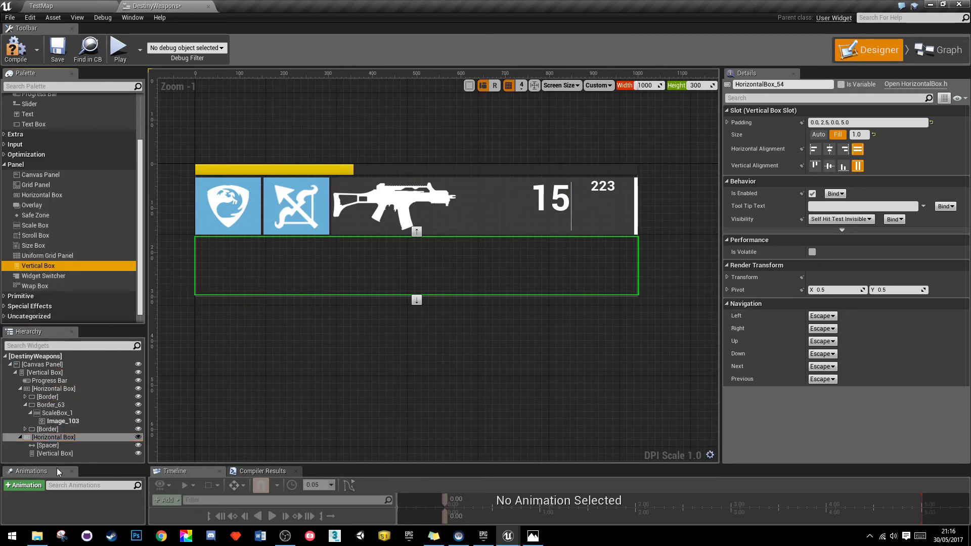
left_click(55, 453)
left_click(837, 135)
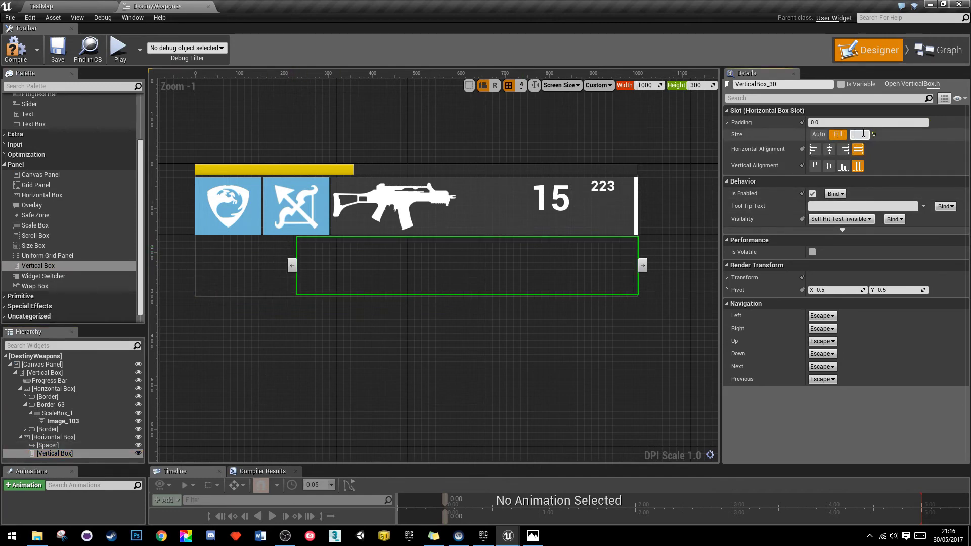
Step: Set the left slot padding of the new Vertical Box to 10
scroll(356, 260, "up", 7)
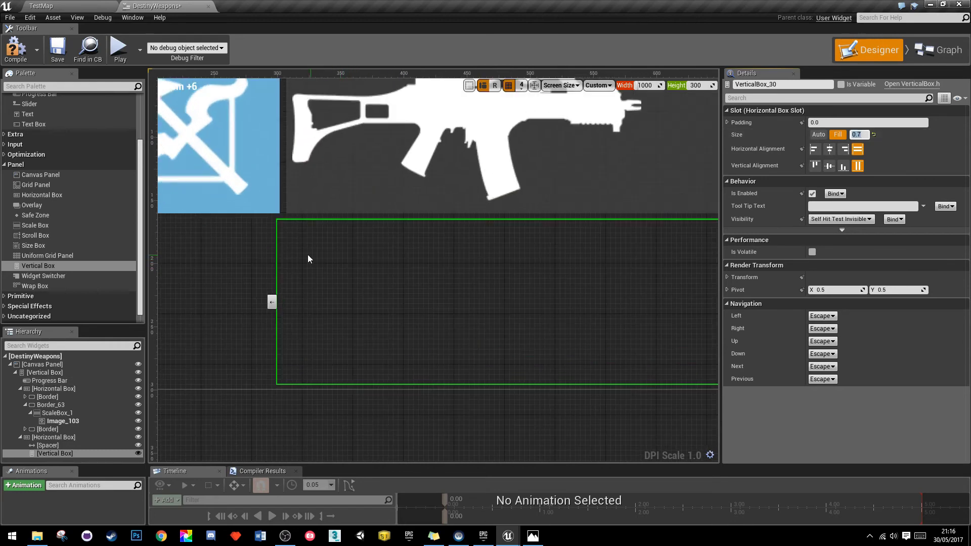
right_click_drag(358, 249, 401, 312)
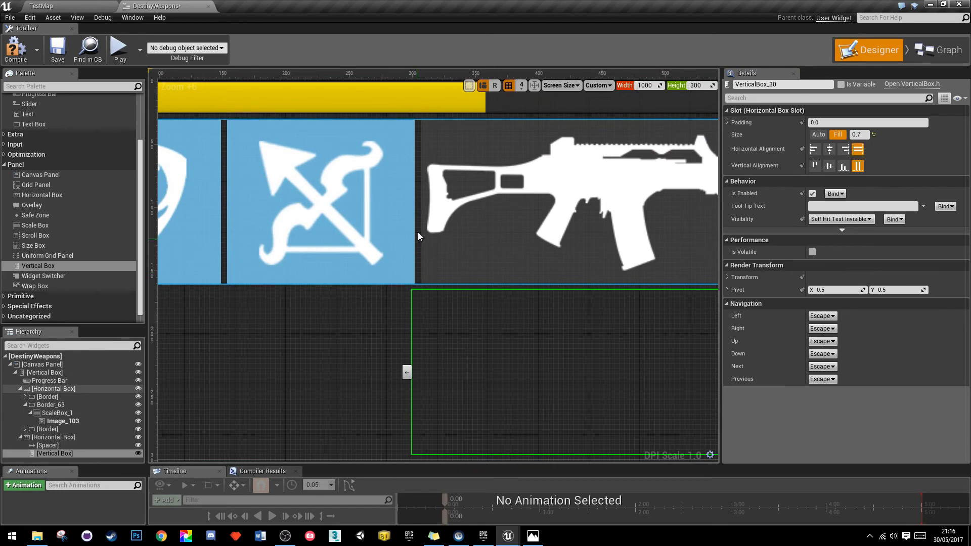
right_click_drag(218, 196, 303, 224)
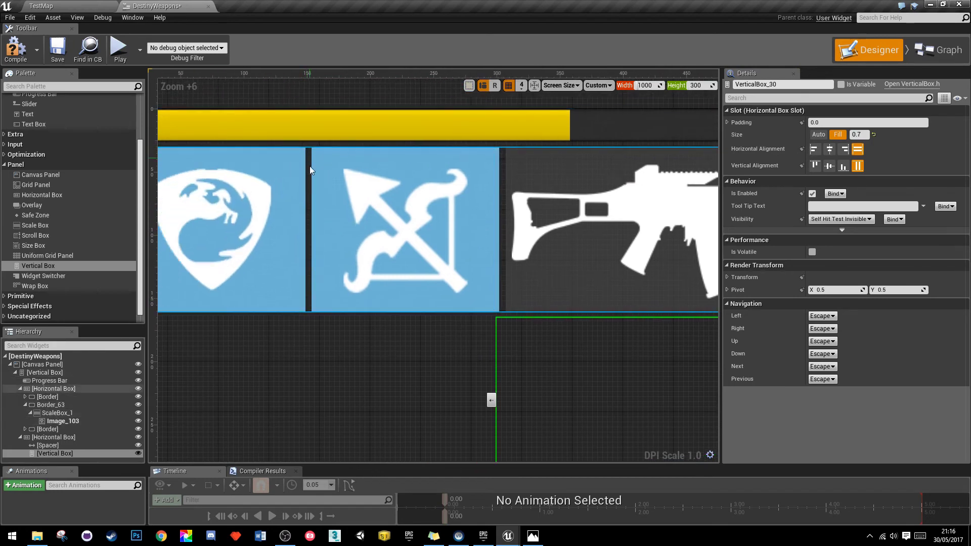
right_click_drag(469, 348, 405, 236)
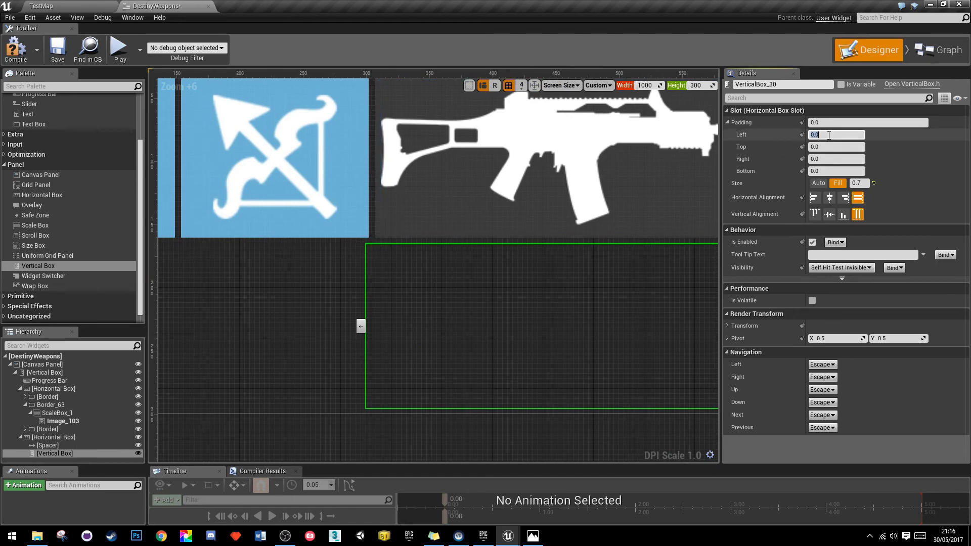
key("Return")
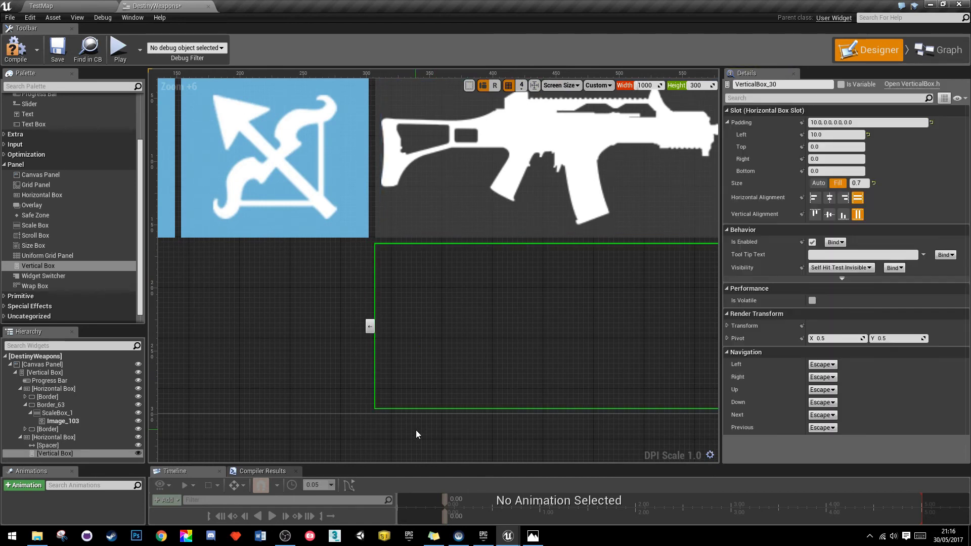
Step: Paste the copied gun and ammo Border twice into the lower Vertical Box
right_click(59, 450)
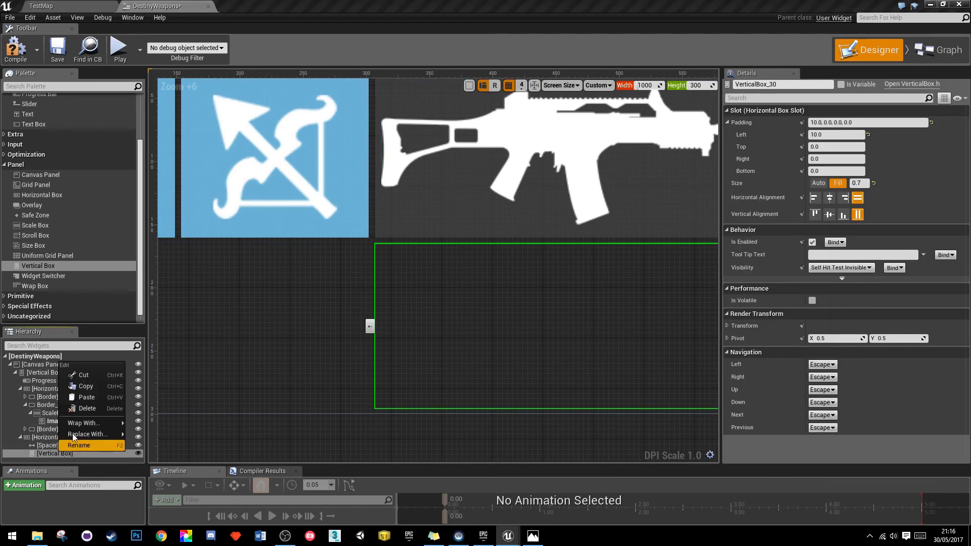
left_click(90, 398)
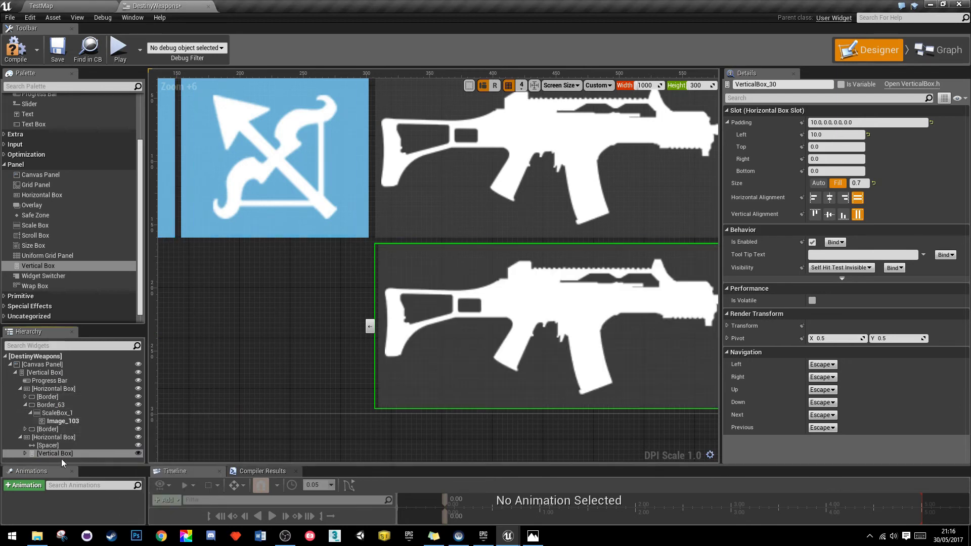
right_click(56, 440)
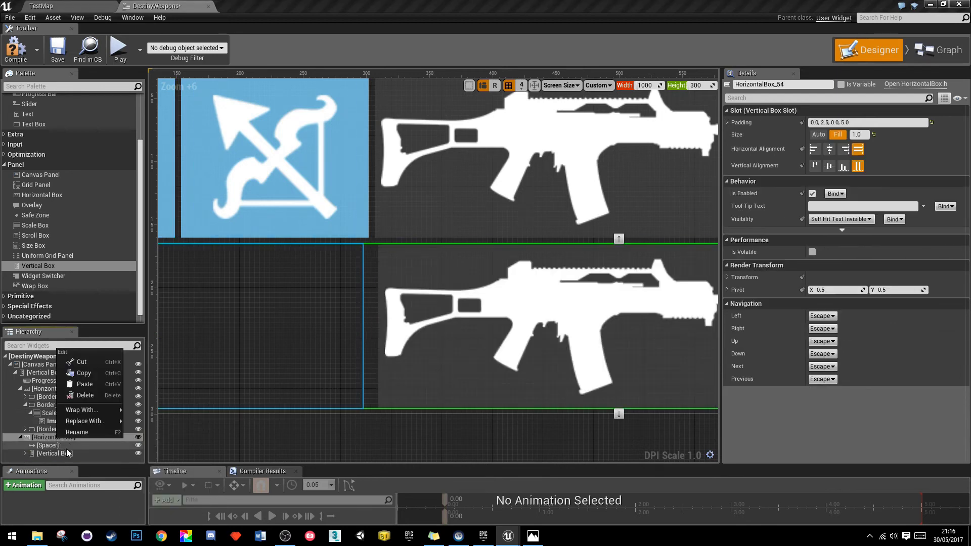
right_click(53, 453)
mouse_move(77, 425)
left_click(83, 400)
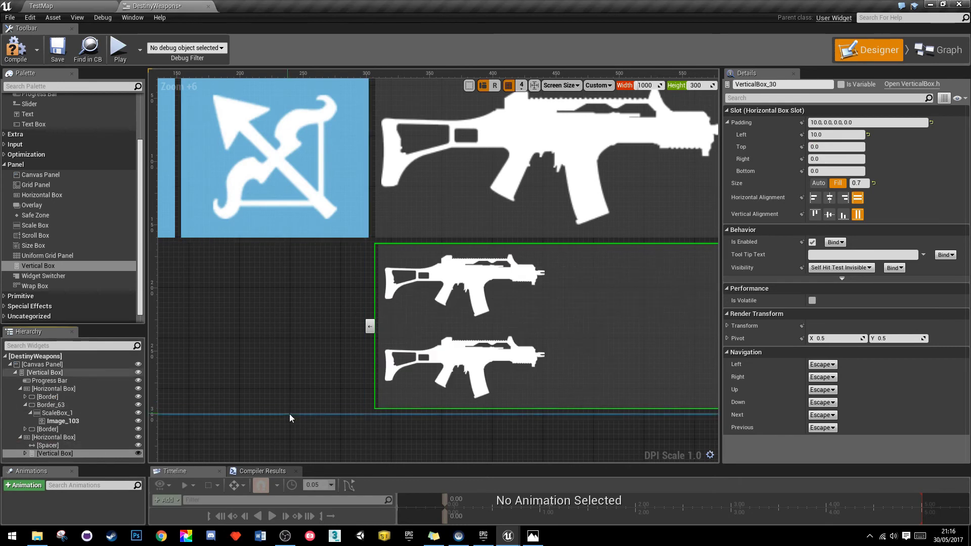
Step: Delete the 15 text and the thin divider Border from both pasted weapon rows
scroll(288, 413, "down", 2)
right_click_drag(306, 336, 310, 235)
scroll(310, 235, "down", 2)
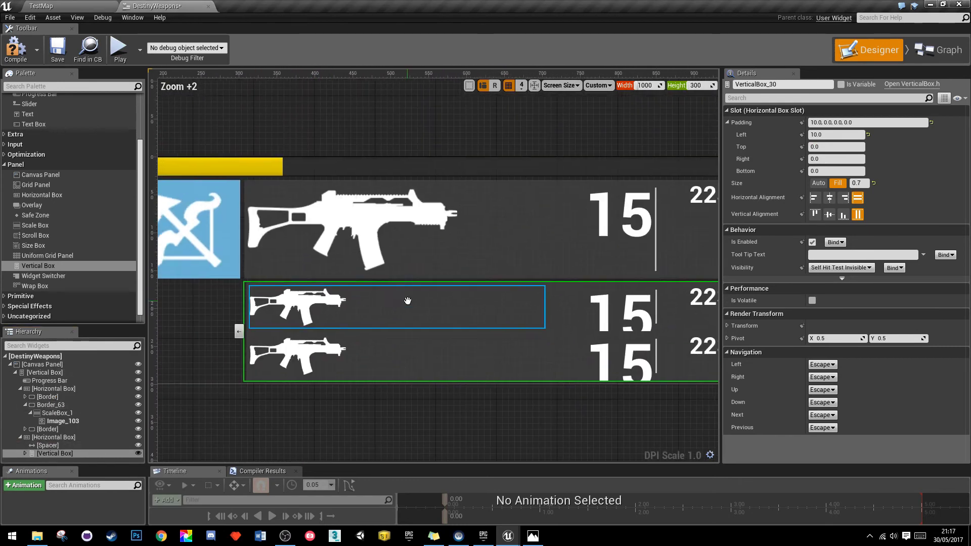
left_click(593, 293)
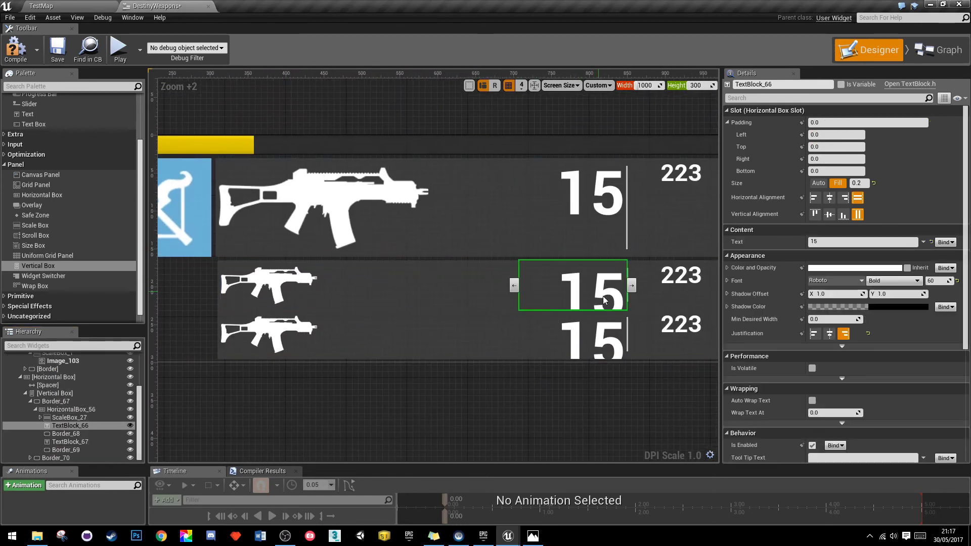
right_click_drag(593, 293, 529, 285)
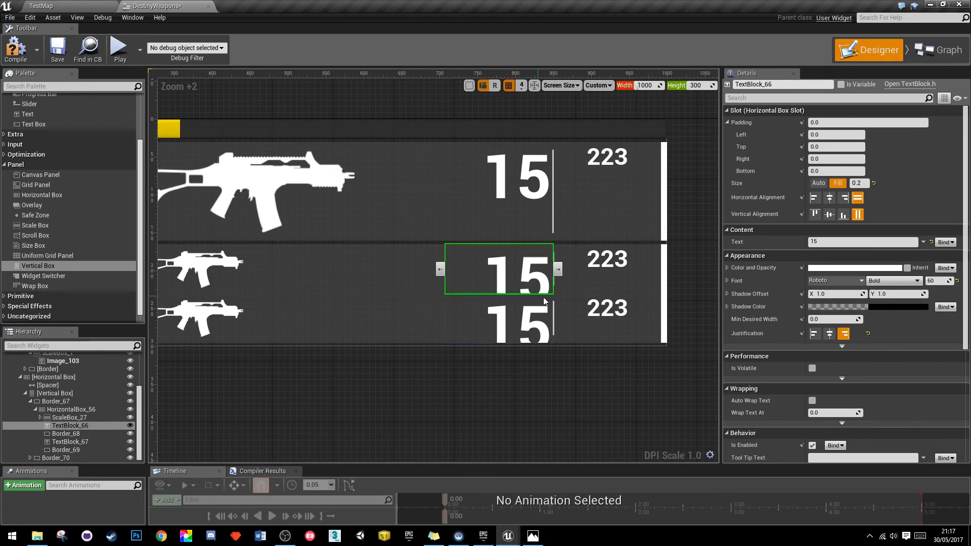
key("Delete")
left_click(527, 302)
key("Delete")
left_click(524, 271)
key("Delete")
left_click(523, 316)
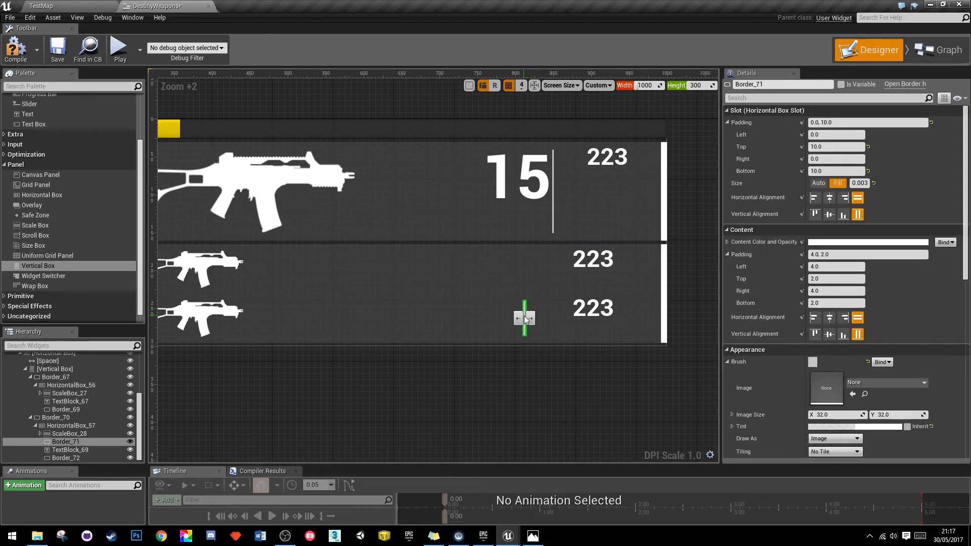
key("Delete")
Step: Set the Fill value of the gun Scale Boxes in both lower weapon rows to 0.75
left_click(442, 265)
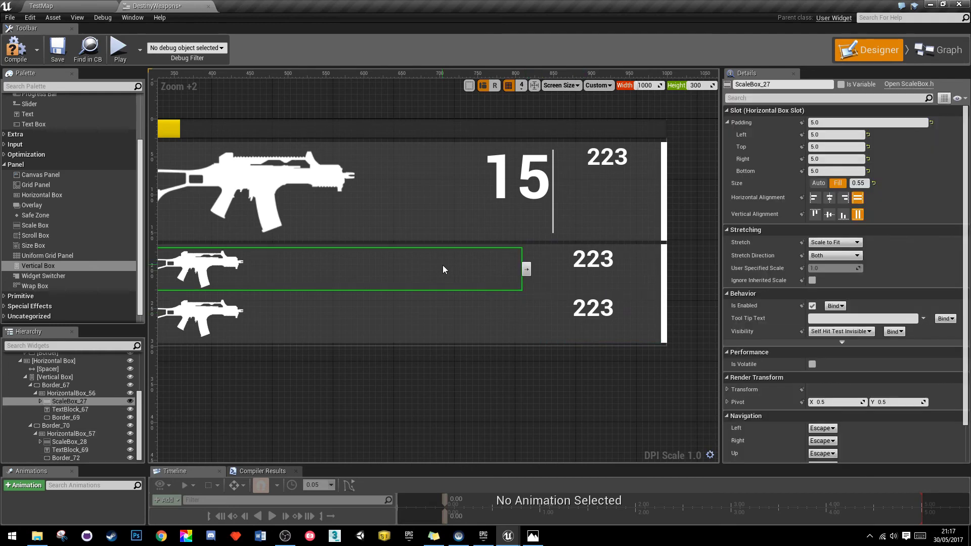
left_click(489, 311, "ctrl")
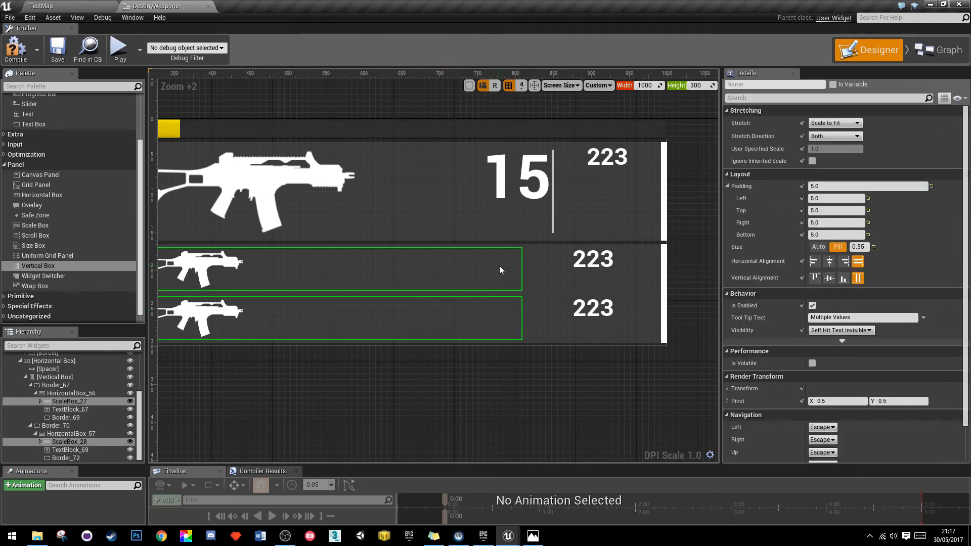
right_click_drag(298, 219, 235, 207)
right_click_drag(366, 165, 426, 191)
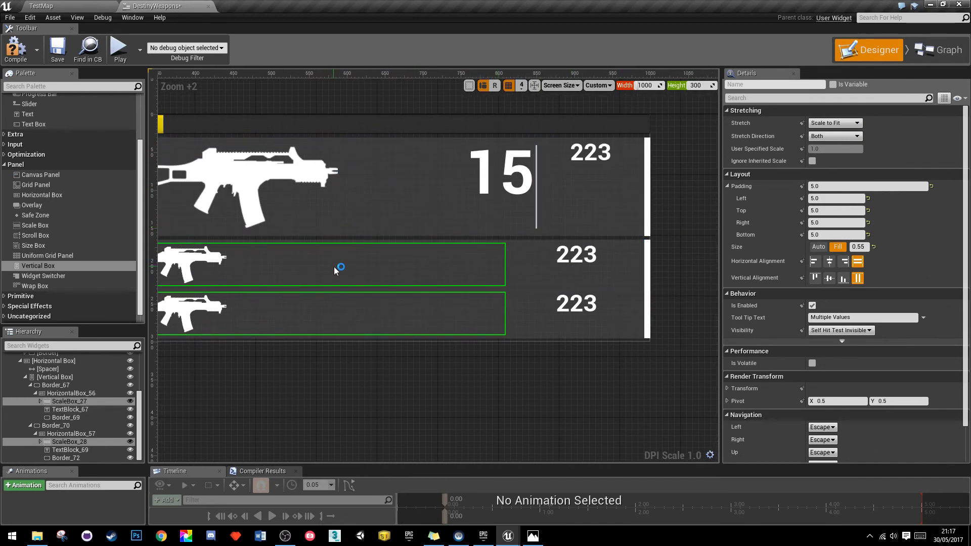
left_click(495, 165)
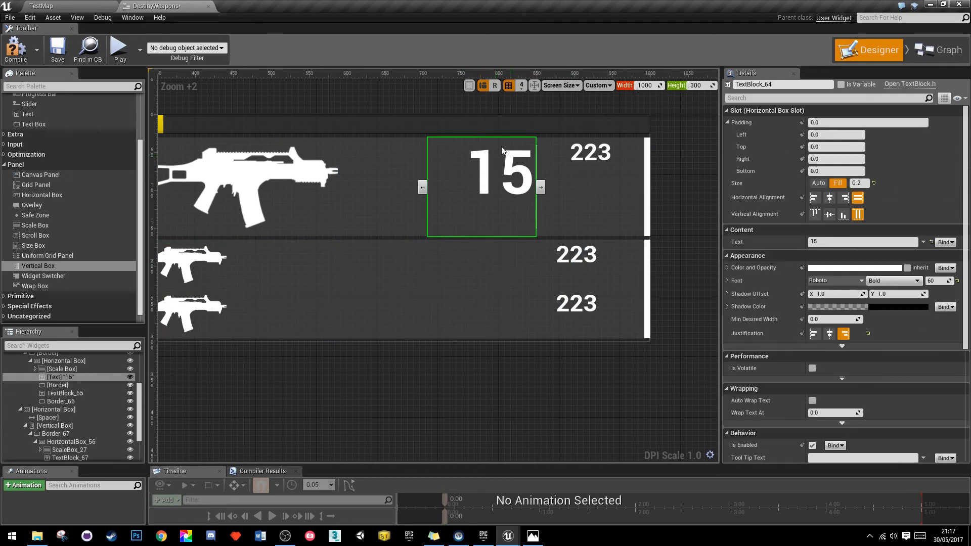
left_click(418, 271)
left_click(458, 320, "ctrl")
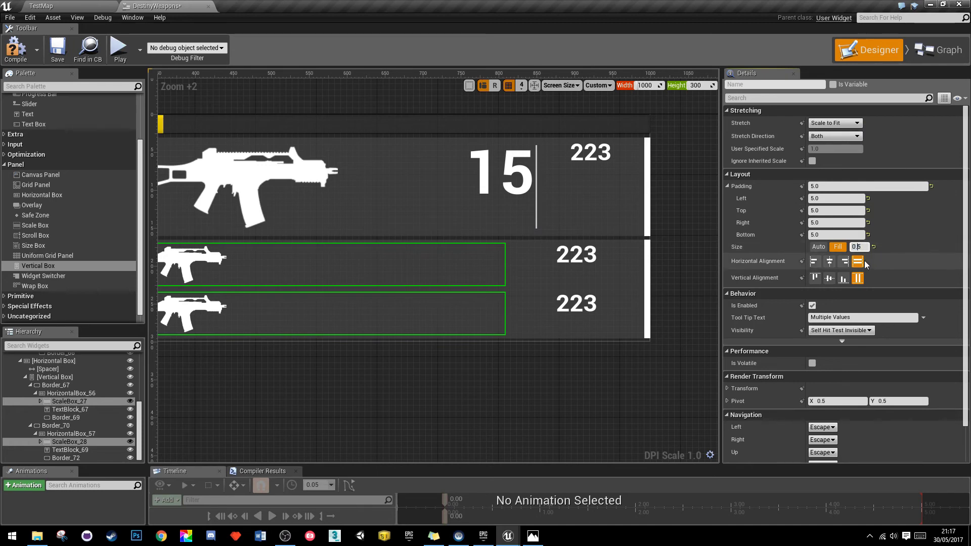
key("Return")
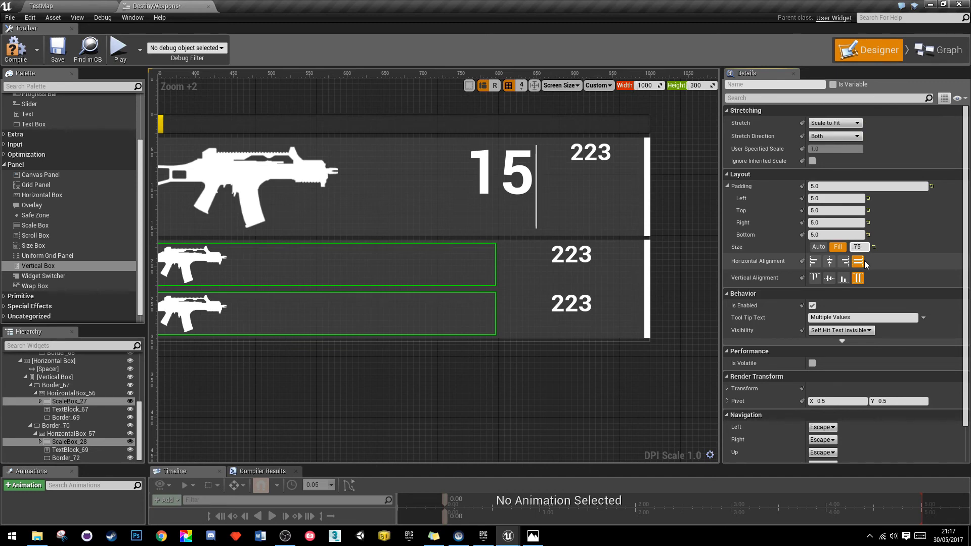
key("Return")
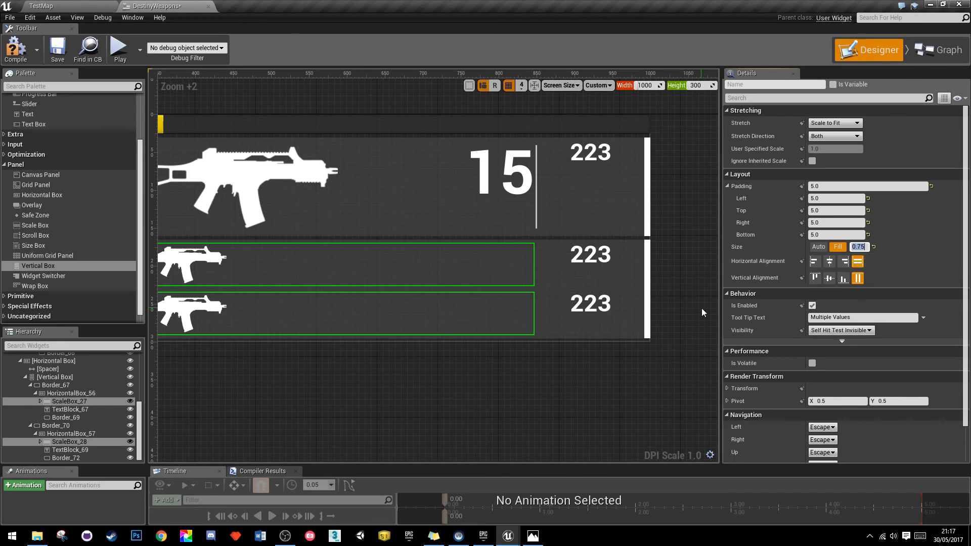
left_click(582, 364)
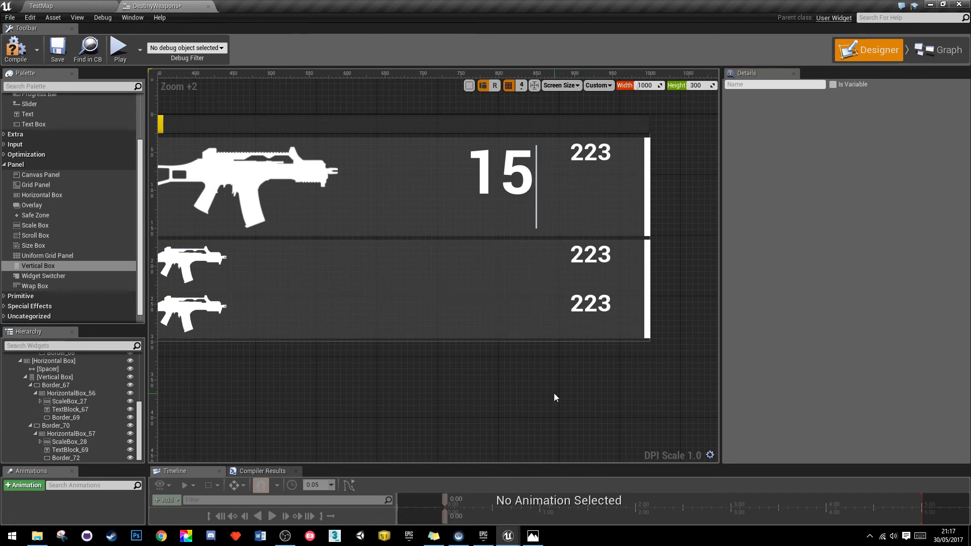
Step: Color the white Border at the end of the first lower weapon row light green
right_click_drag(584, 277, 497, 275)
left_click(559, 262)
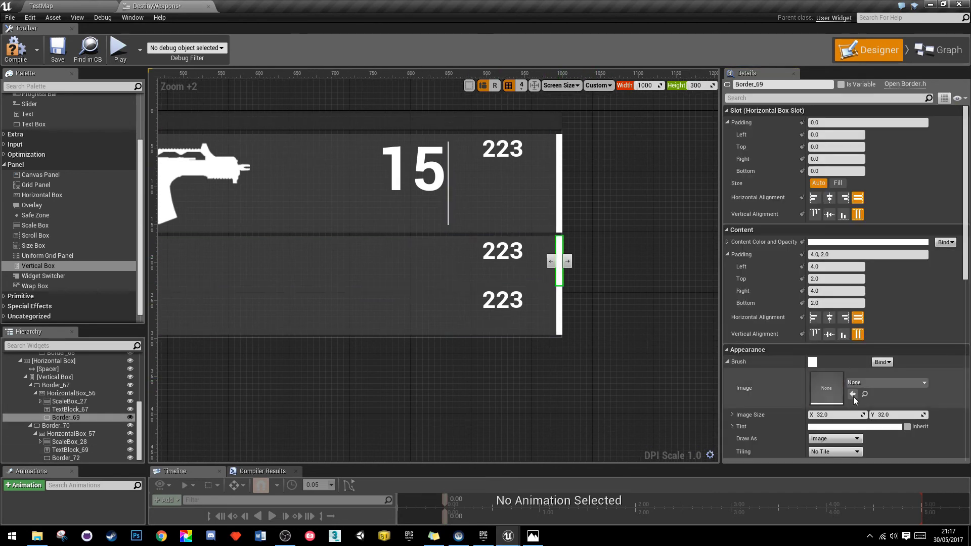
scroll(830, 328, "down", 3)
left_click(830, 347)
mouse_move(650, 351)
left_mouse_down()
mouse_move(639, 350)
mouse_move(643, 367)
left_mouse_up()
left_click(763, 498)
Step: Set the brush color of the Border ending the second lower weapon row to light purple, about R 0.508, G 0.297, B 1.0
left_click(559, 309)
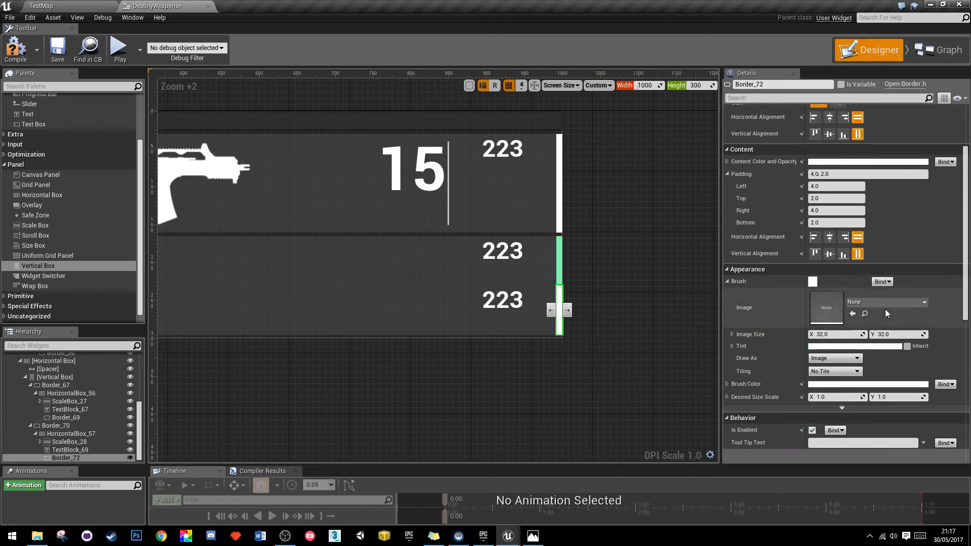
left_click(867, 384)
left_click(716, 317)
left_click_drag(716, 317, 705, 308)
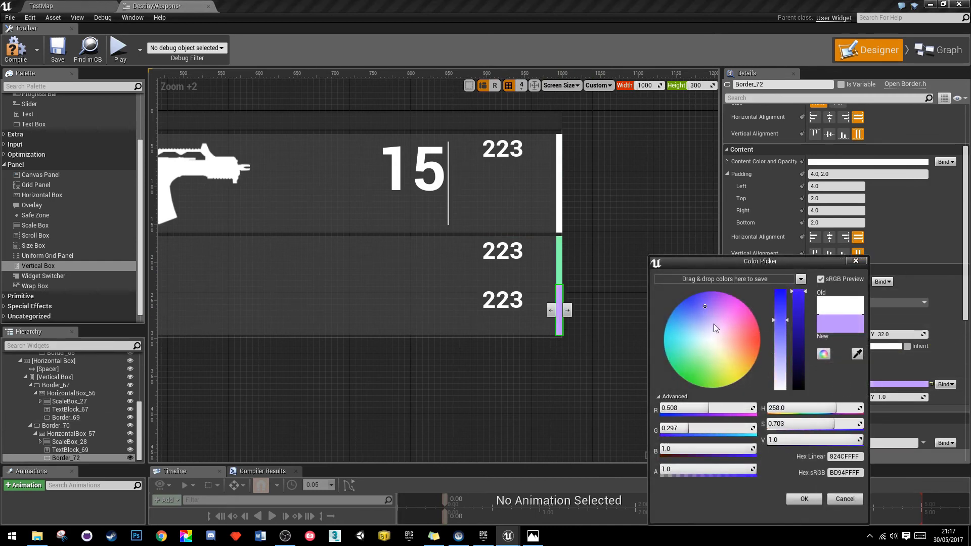
left_click(804, 498)
left_click(598, 355)
Step: Collapse the Borders of both lower weapon rows in the widget hierarchy and enlarge the hierarchy area to show the whole tree
scroll(597, 356, "down", 3)
scroll(656, 347, "up", 2)
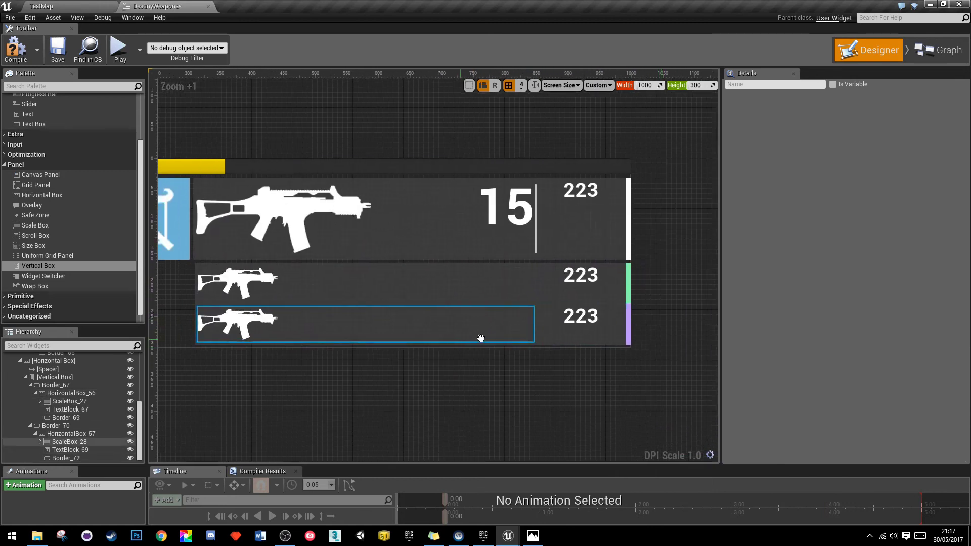
scroll(384, 298, "up", 3)
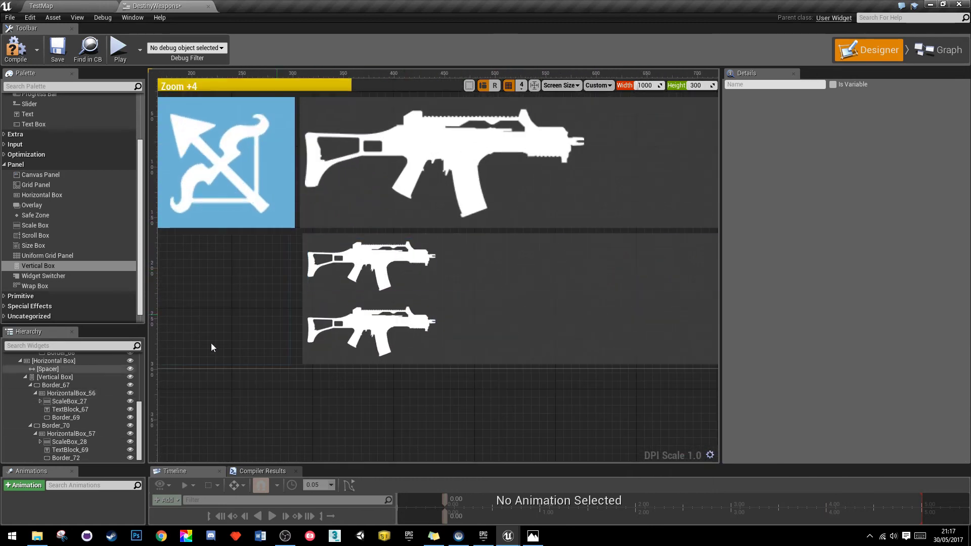
left_click(70, 449)
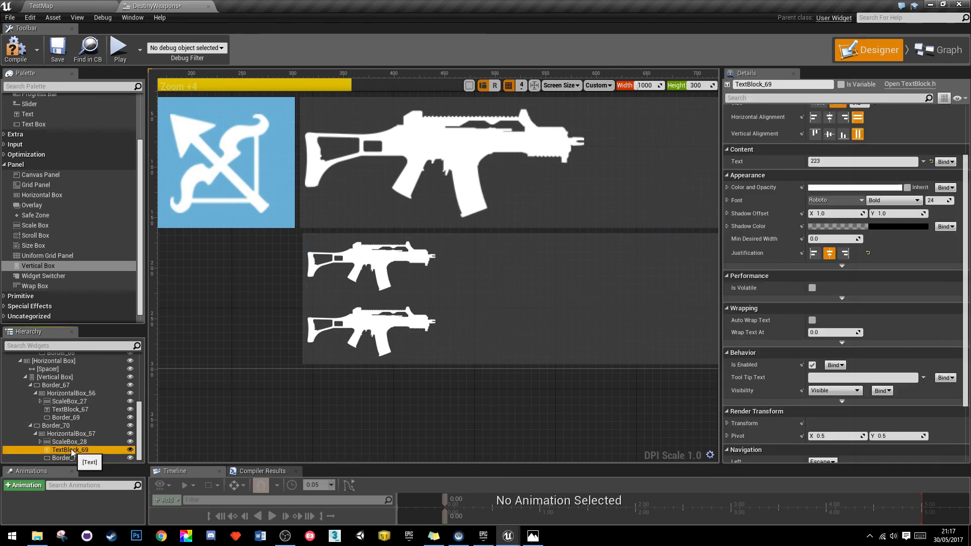
left_click(37, 433)
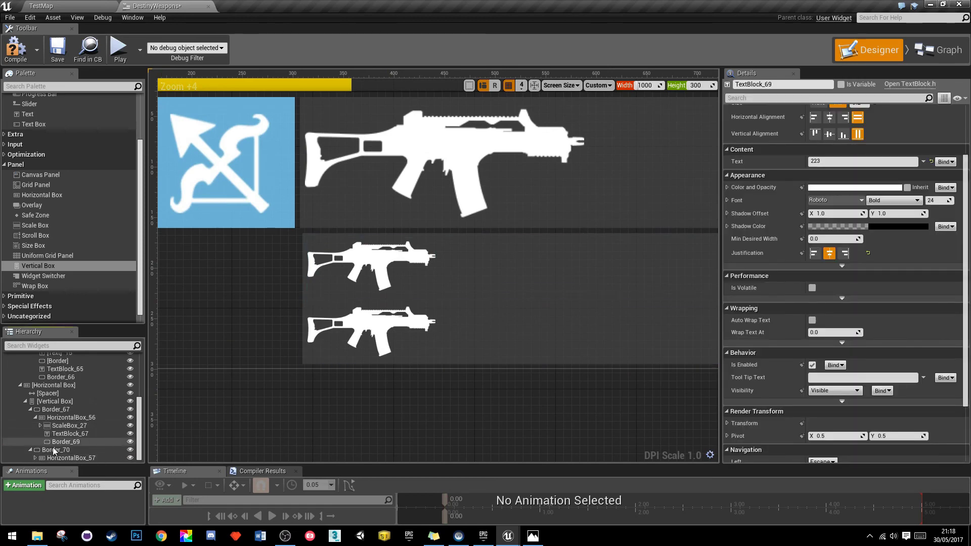
left_click(312, 282)
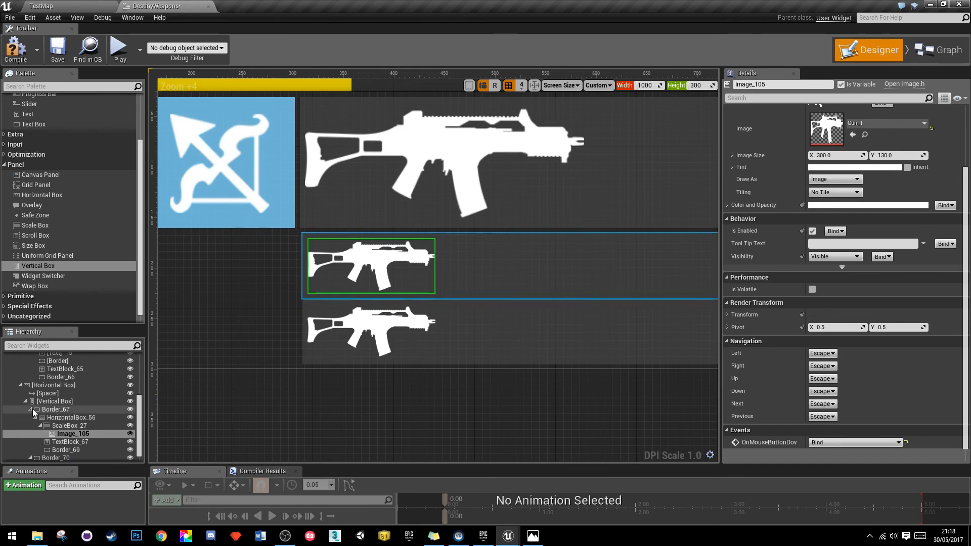
left_click(30, 457)
left_click(30, 450)
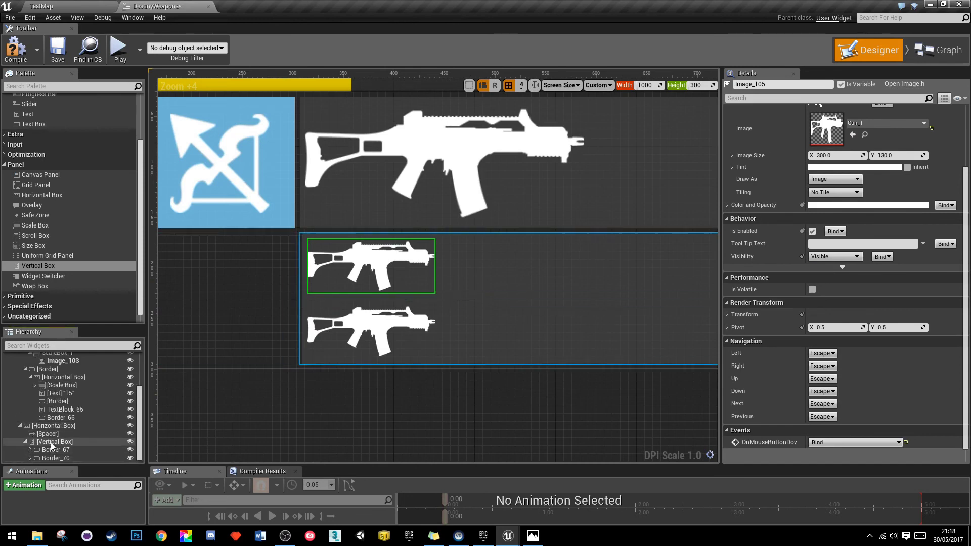
left_click_drag(84, 325, 81, 189)
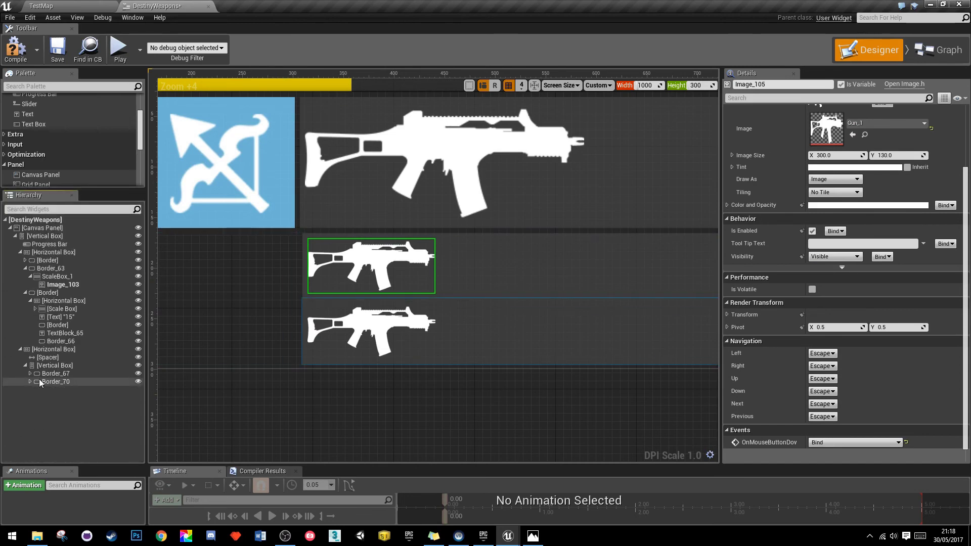
Step: Examine the slot padding and left-edge alignment of the lower Horizontal Box, its Spacer, Vertical Box and two weapon row Borders
left_click(49, 349)
scroll(311, 294, "down", 3)
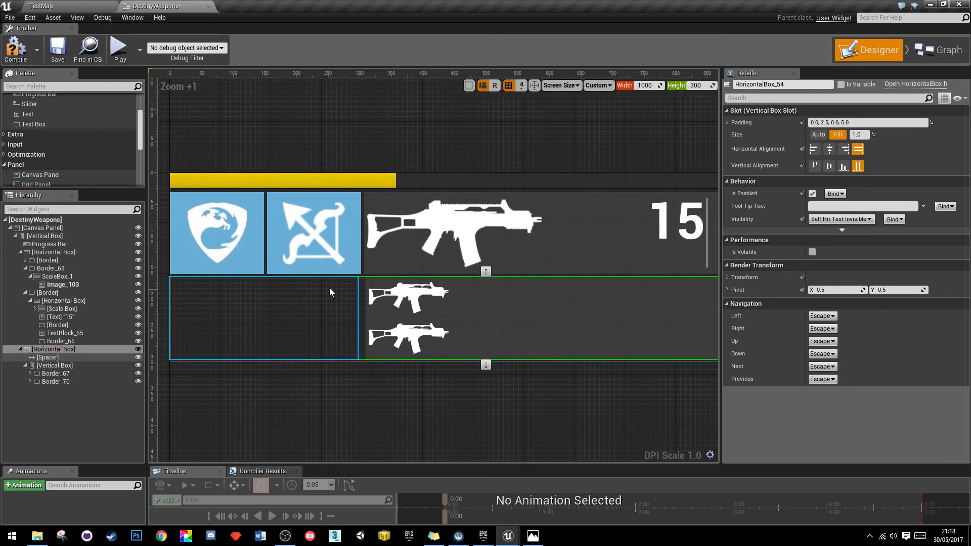
right_click_drag(329, 327, 200, 323)
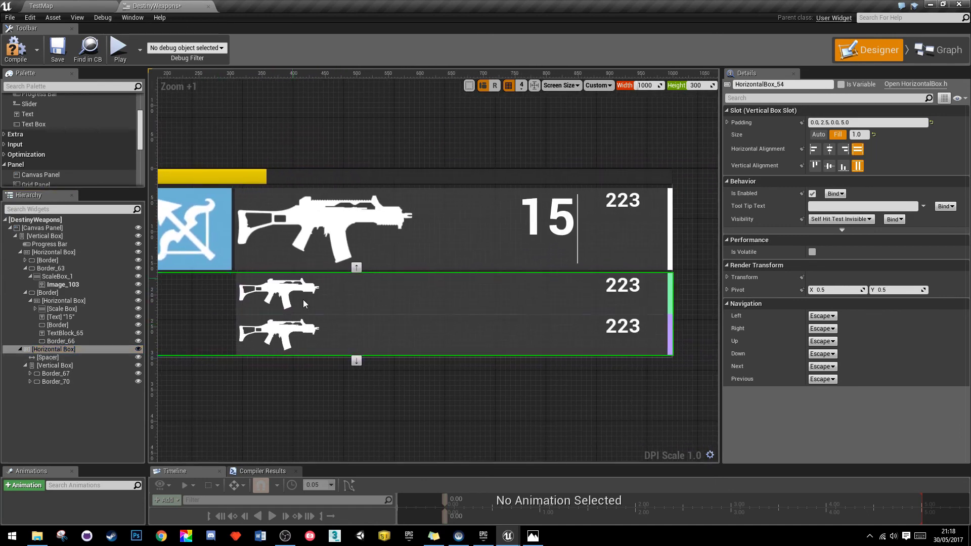
left_click(63, 365)
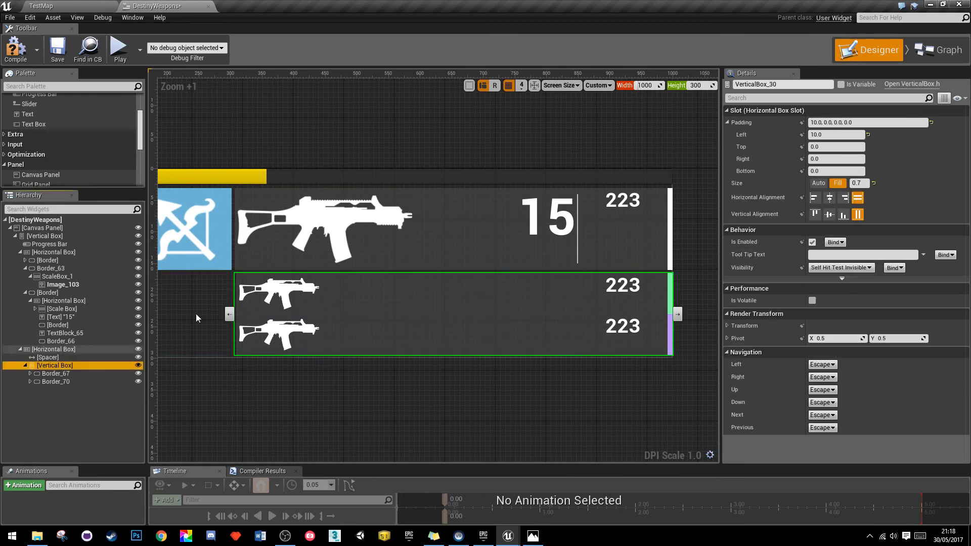
left_click(56, 381)
left_click(59, 374)
scroll(234, 328, "up", 5)
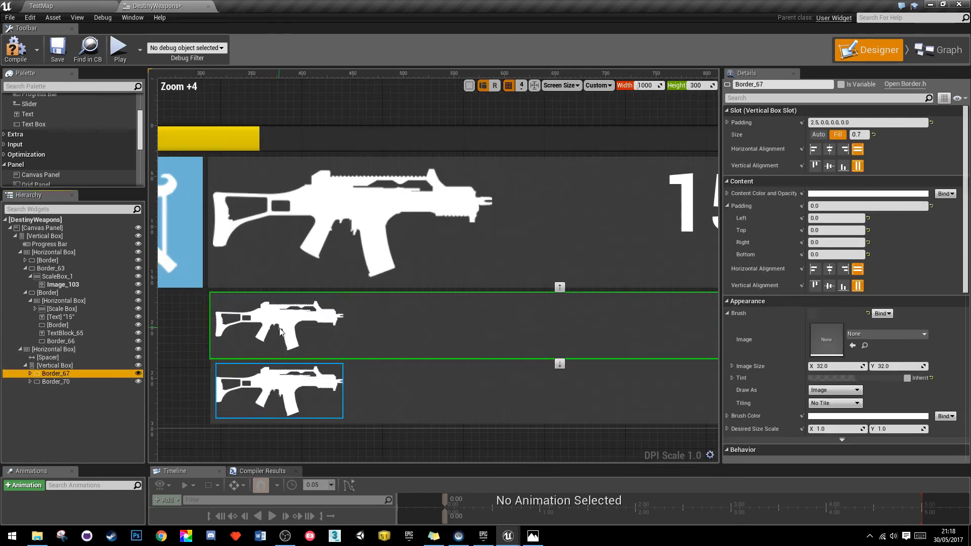
scroll(246, 402, "up", 1)
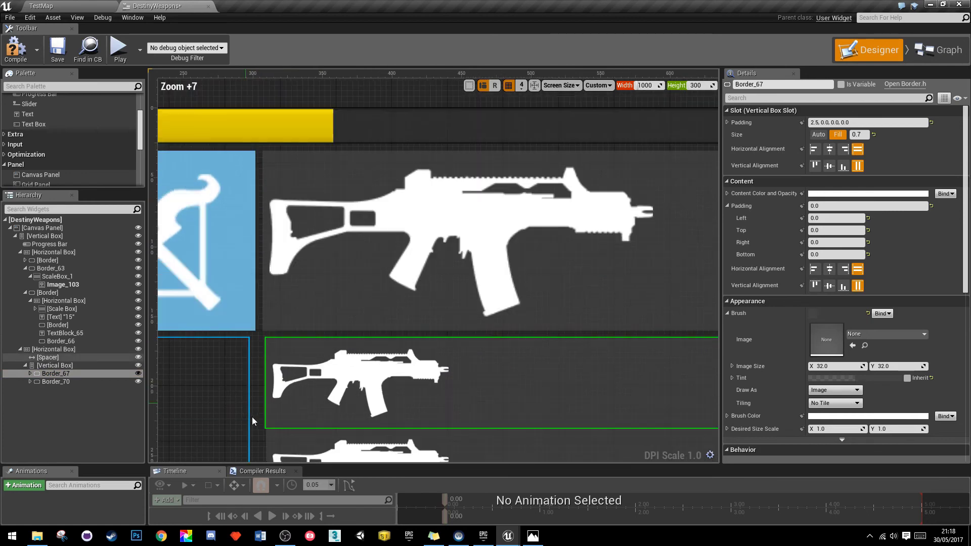
right_click_drag(280, 407, 280, 233)
left_click(258, 312)
right_click_drag(257, 312, 292, 355)
left_click(257, 414)
left_click(222, 302)
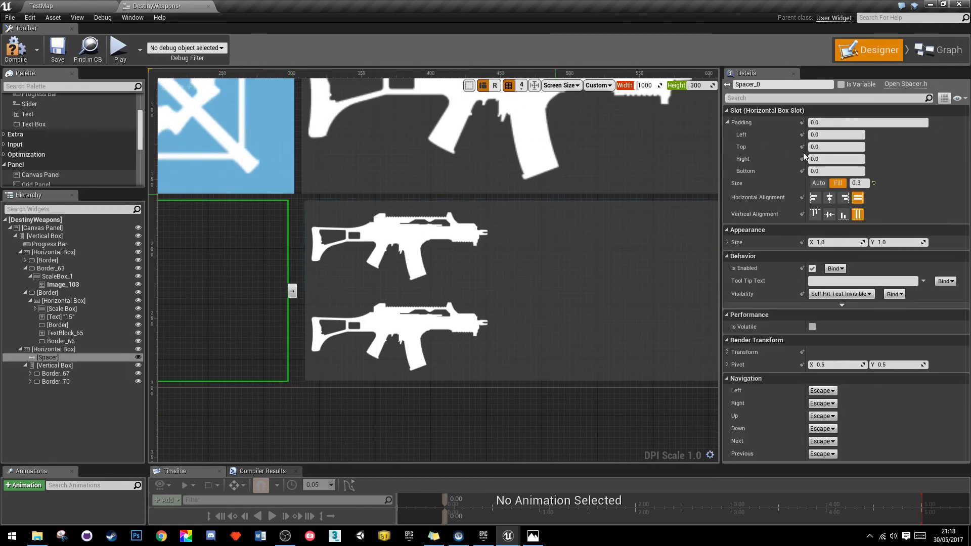
left_click(304, 235)
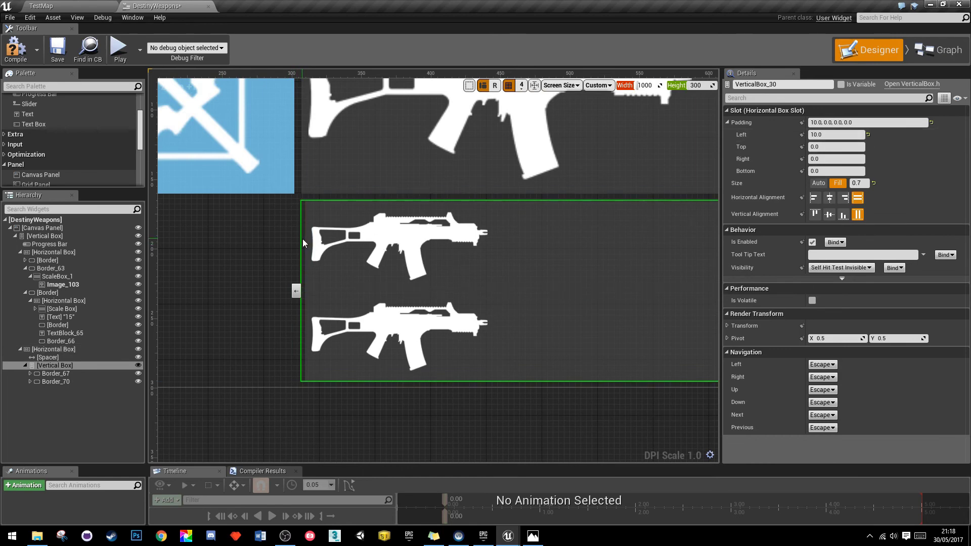
Step: Set the slot padding of the first lower weapon row's Border to 0
left_click(531, 245)
left_click(883, 122)
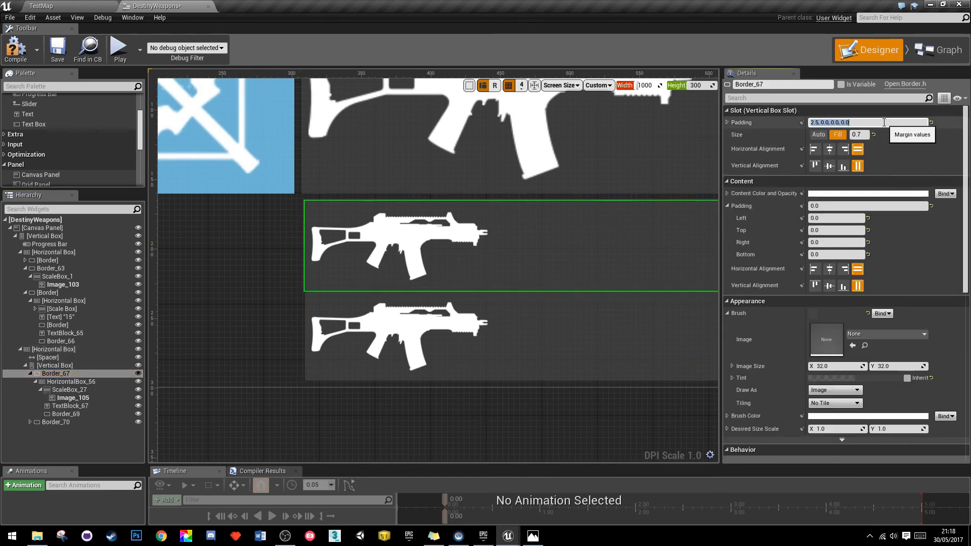
type("0")
key("Return")
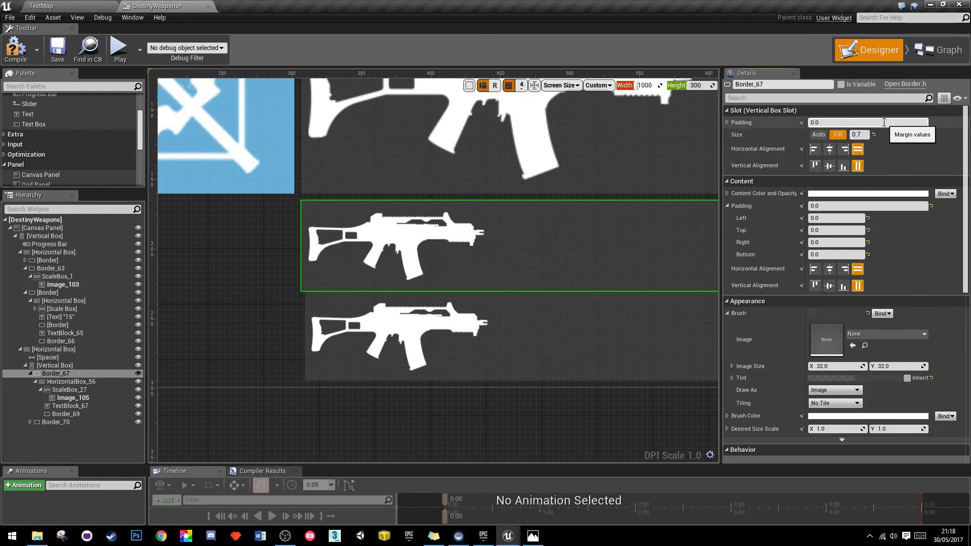
Step: Set the slot padding of the second lower weapon row's Border to 0
left_click(428, 421)
scroll(312, 211, "up", 3)
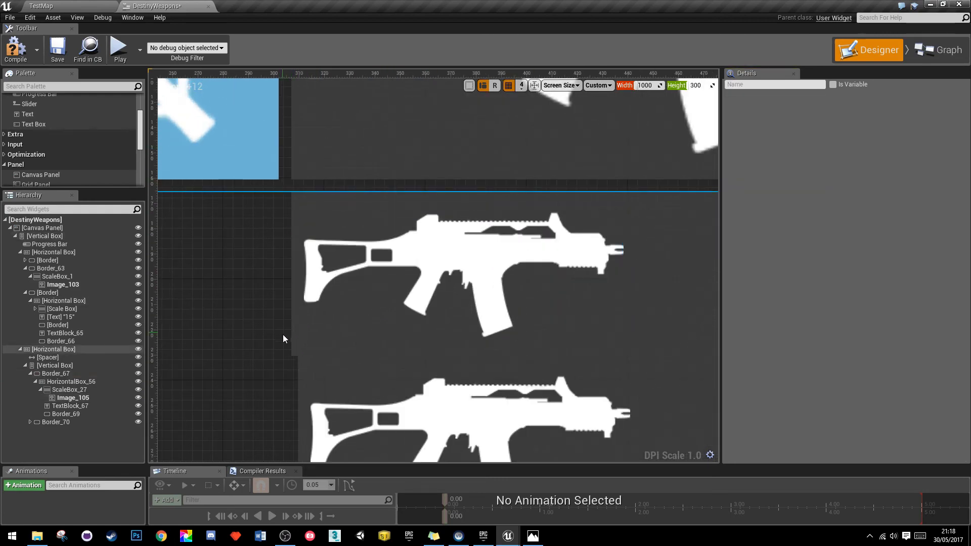
scroll(283, 304, "down", 1)
left_click(289, 338)
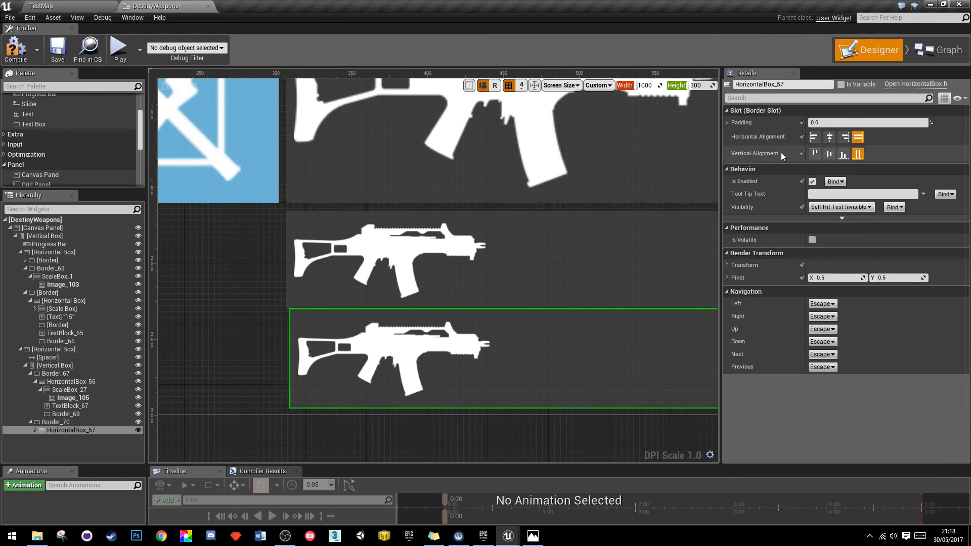
left_click(315, 372)
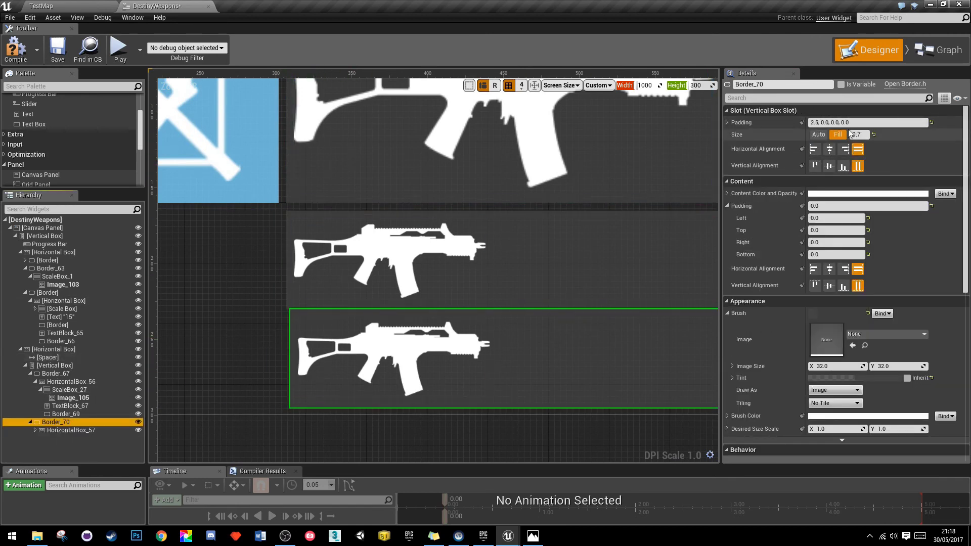
left_click(861, 122)
type("0")
key("Return")
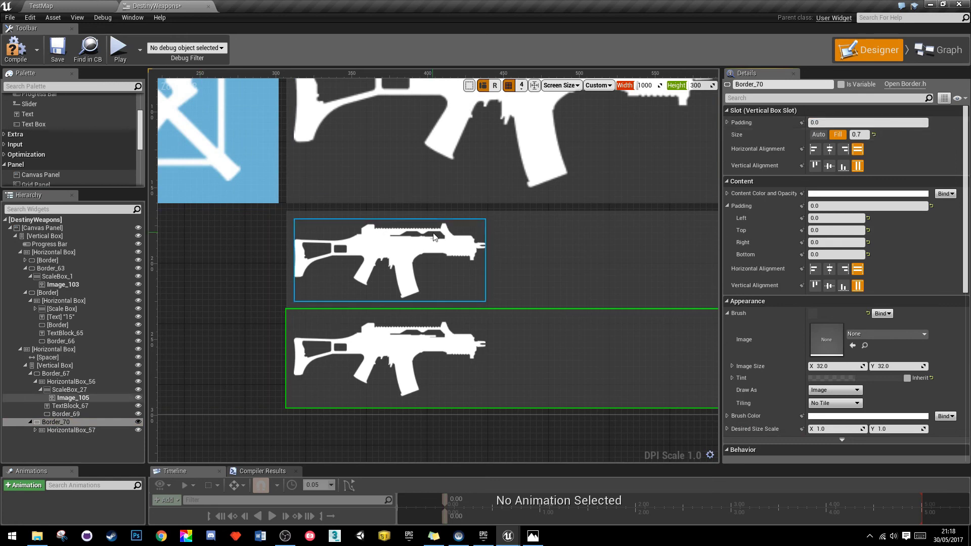
Step: Set the bottom content padding of the first lower weapon row's Border to 2.5
left_click(30, 373)
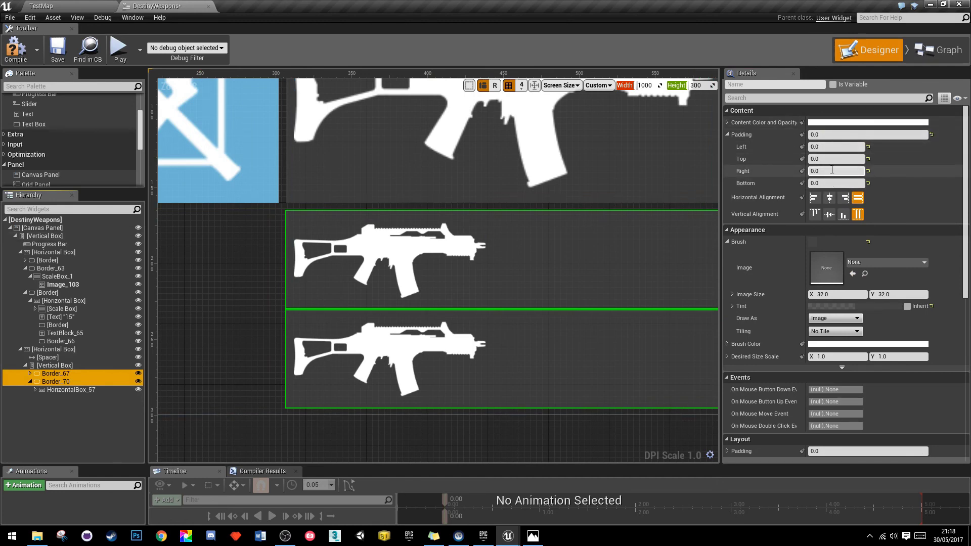
left_click(66, 378)
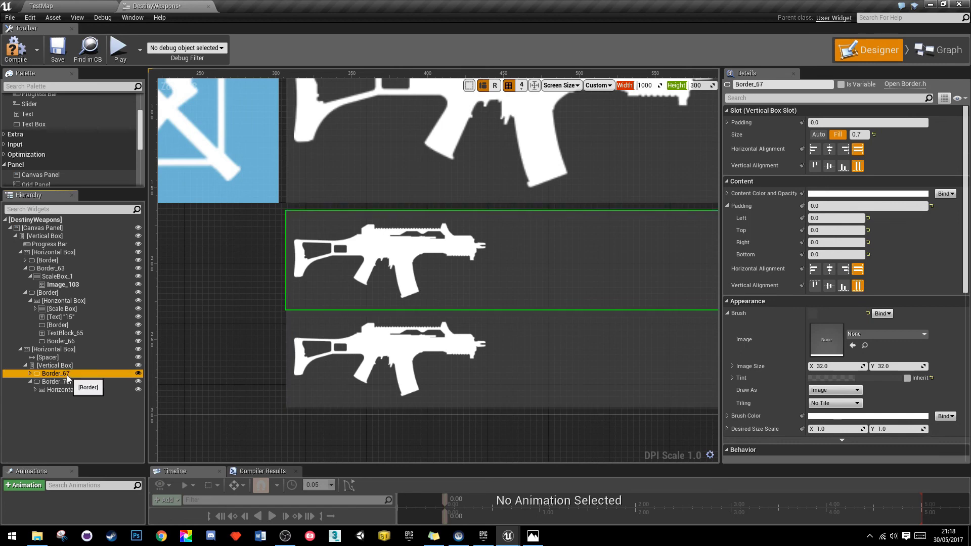
left_click(820, 254)
key("Return")
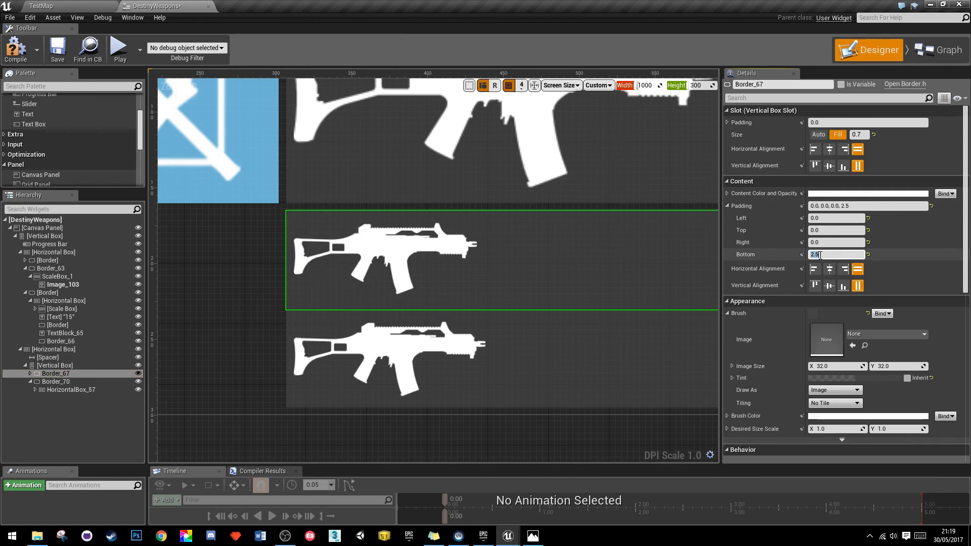
Step: Set the top content padding of the second lower weapon row's Border to 2.5
left_click(399, 354)
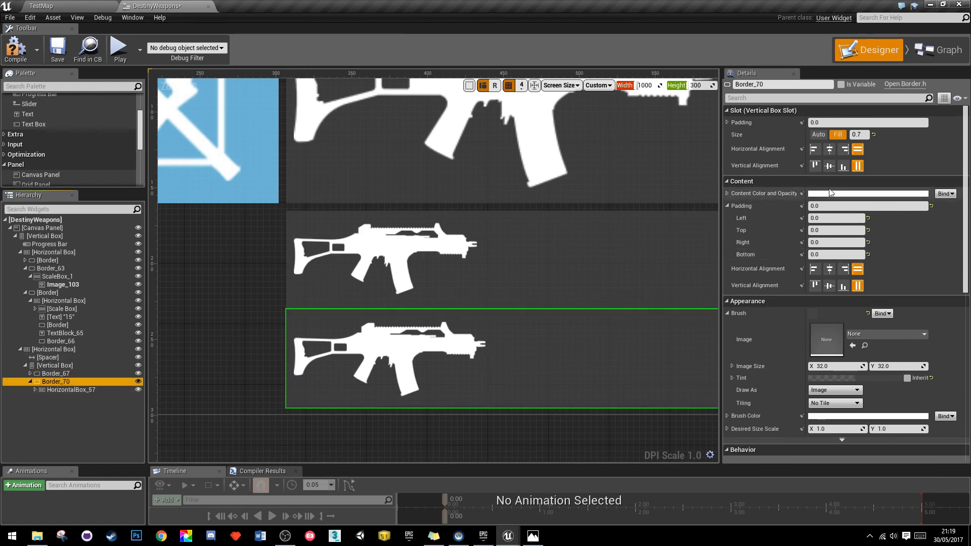
left_click(831, 229)
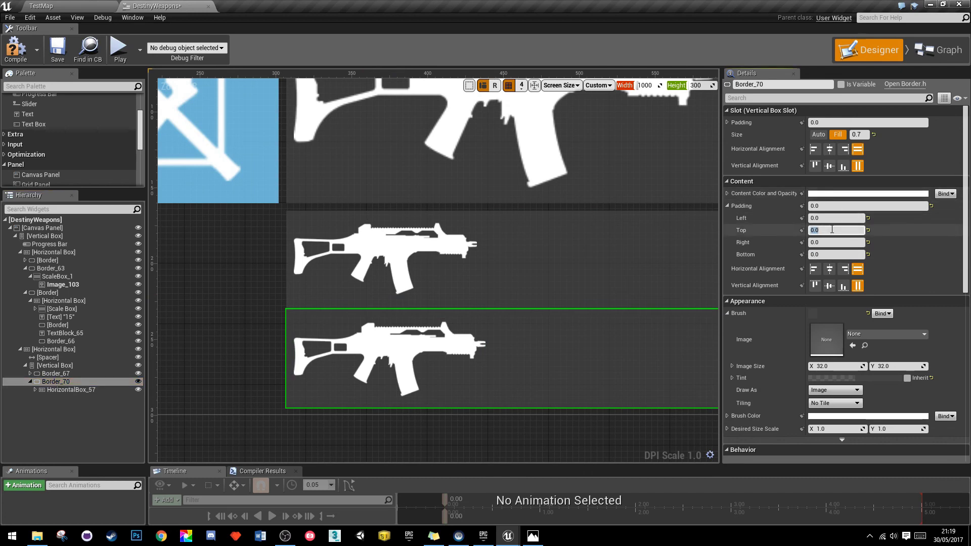
type("2.5")
key("Return")
left_click(464, 429)
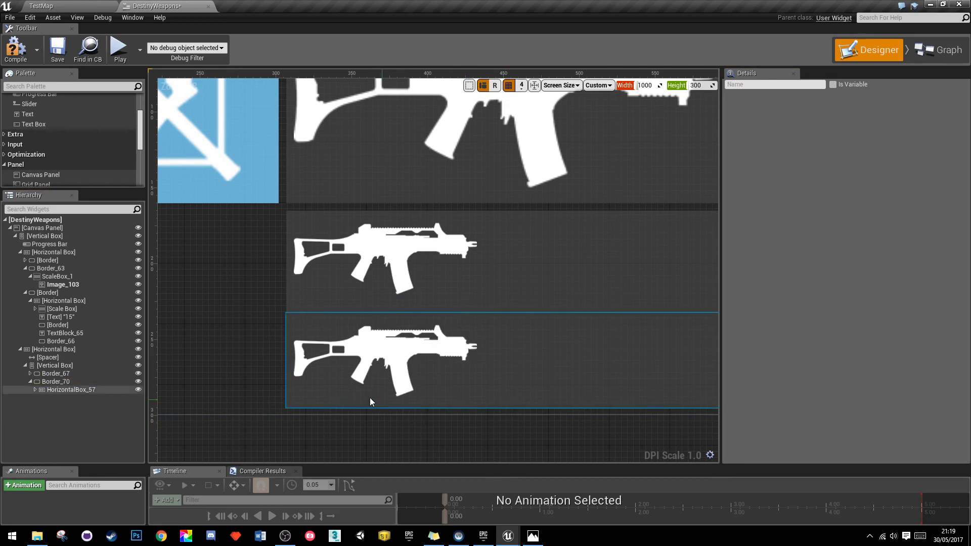
Step: Reset the content padding of both lower weapon row Borders to 0
left_click(56, 374)
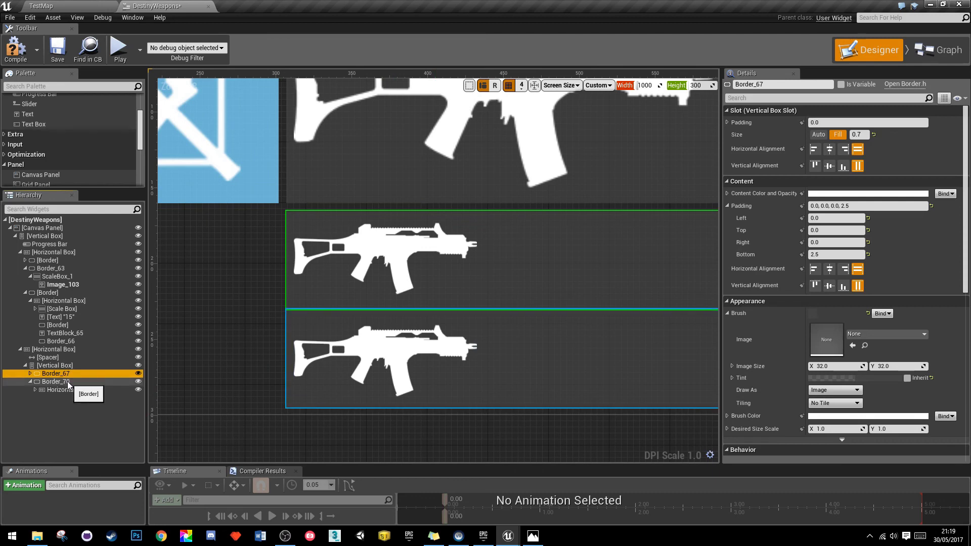
left_click(872, 206)
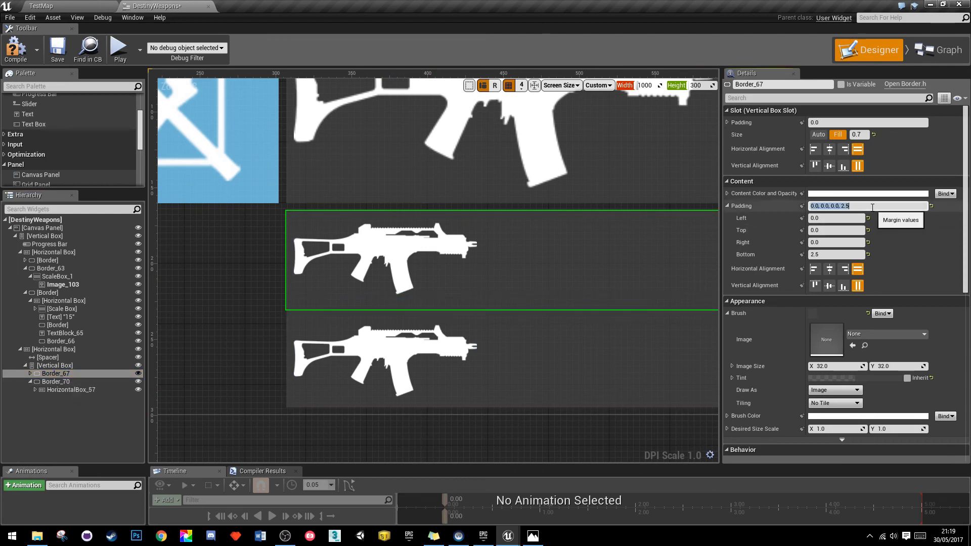
type("0")
key("Return")
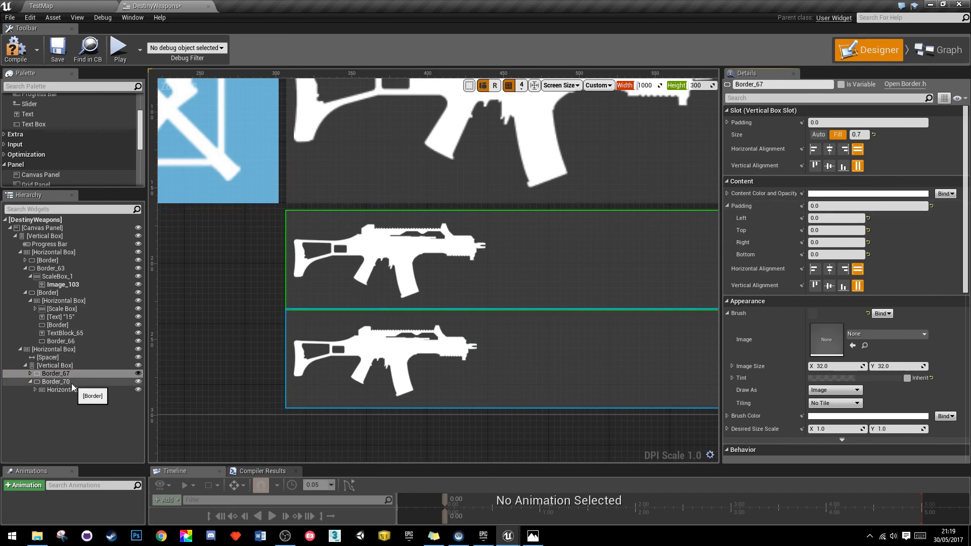
left_click(56, 381)
left_click(869, 205)
type("0")
key("Return")
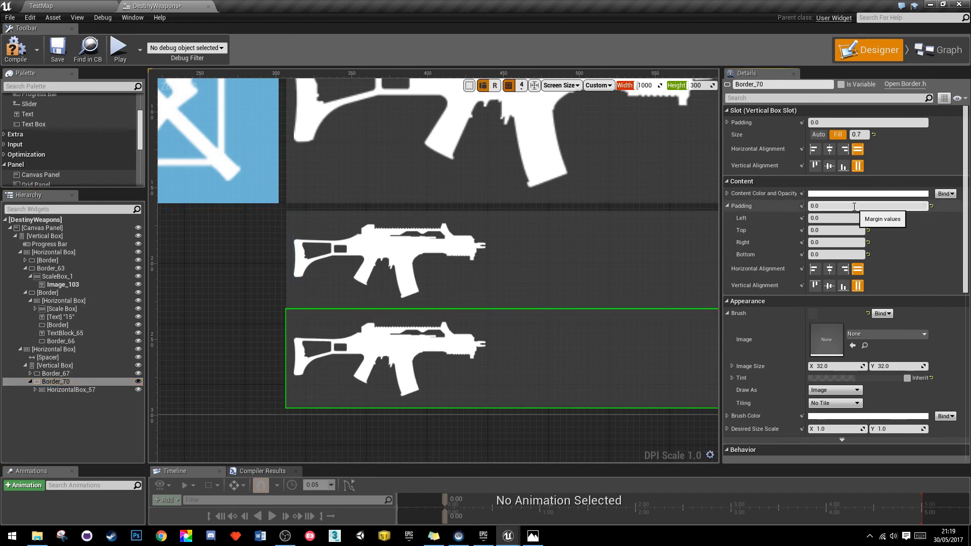
Step: Give the first lower weapon row's Border a slot padding of 2.5 at the bottom only, with left, top and right at 0
left_click(56, 373)
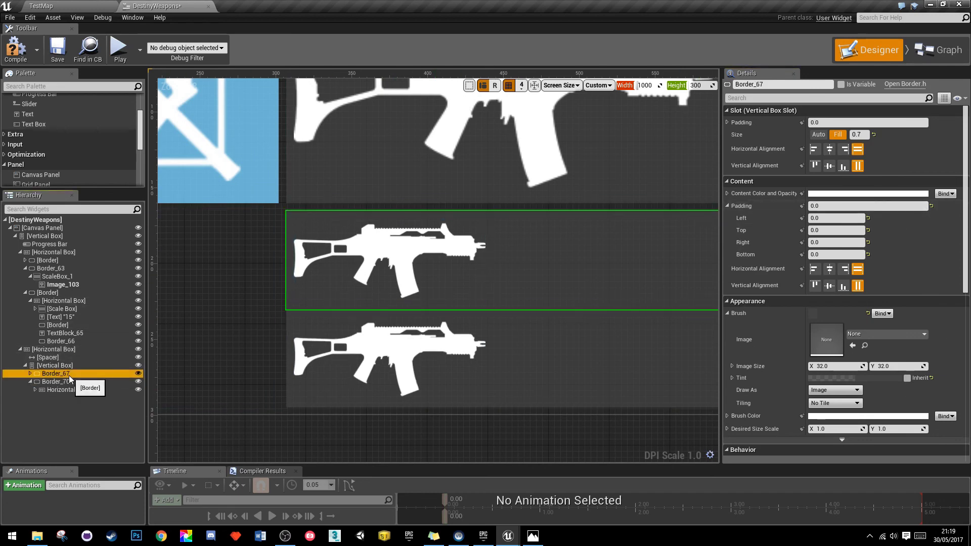
left_click(827, 122)
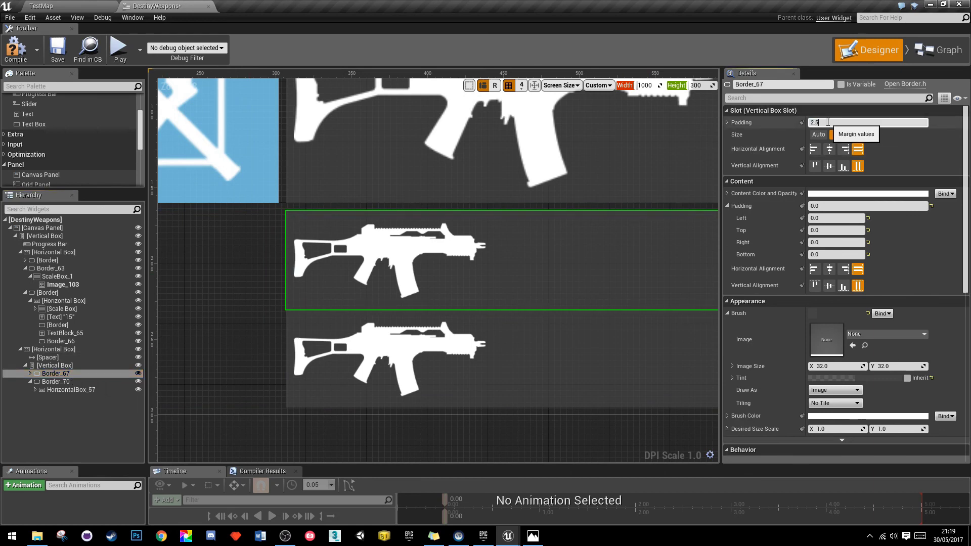
type("2.5")
key("Return")
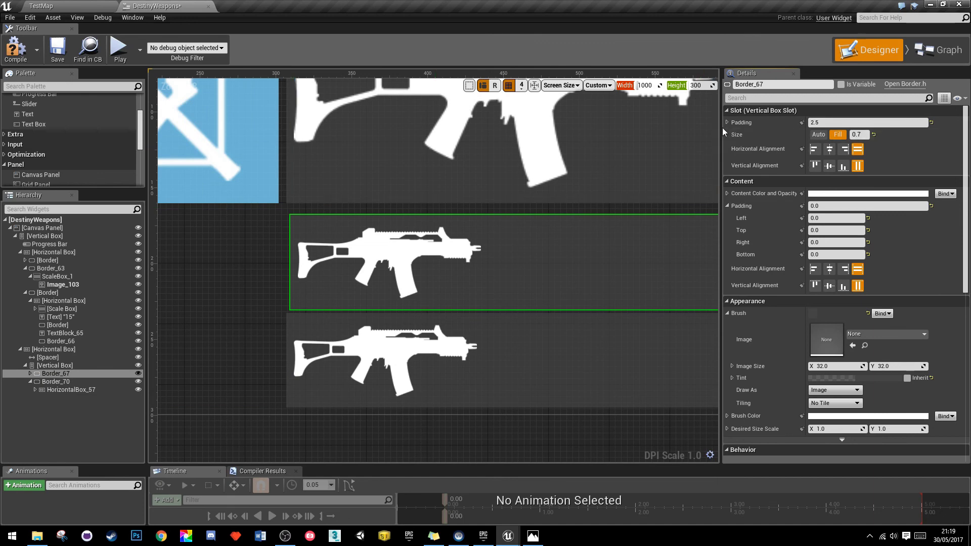
left_click(740, 124)
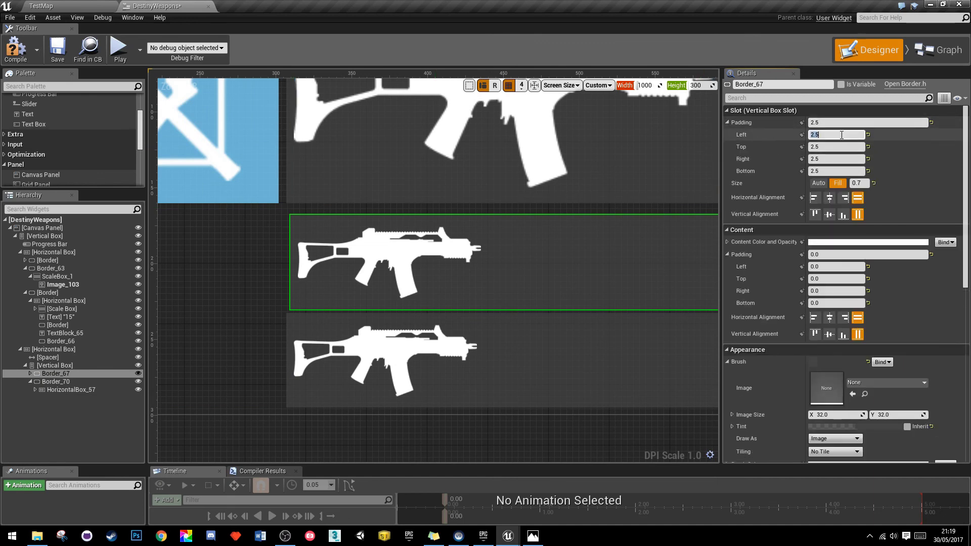
type("0")
key("Tab")
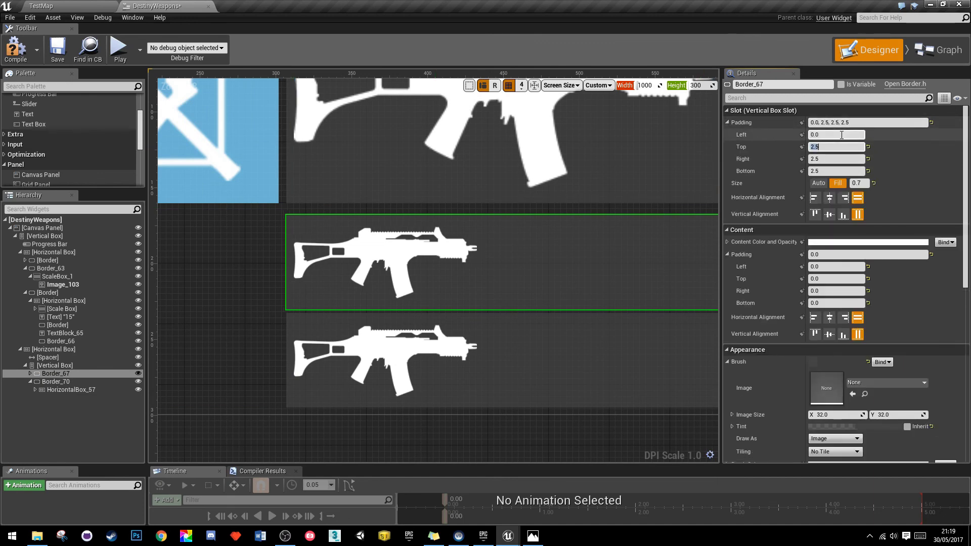
key("Tab")
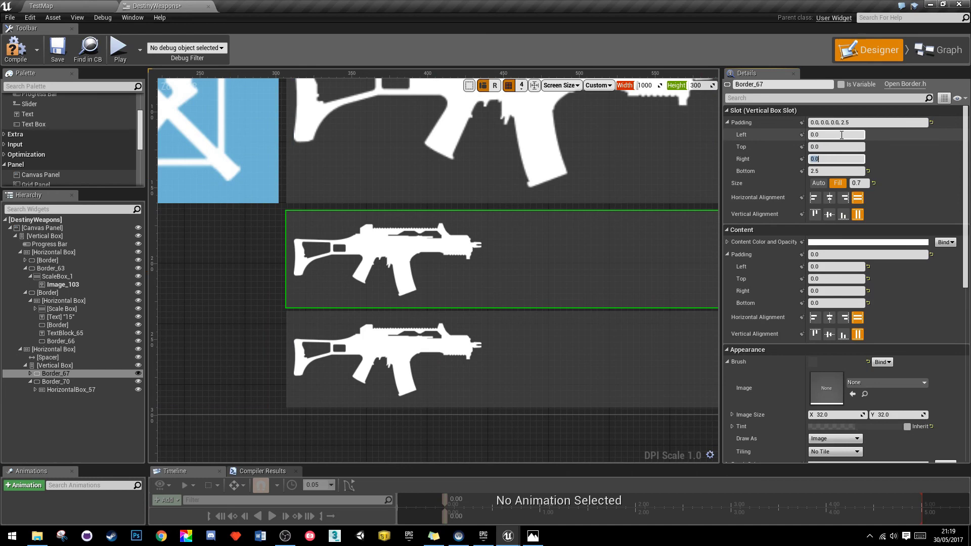
Step: Add top slot padding to the second lower weapon row's Border to widen the gap between the two lower rows
left_click(56, 382)
left_click(819, 147)
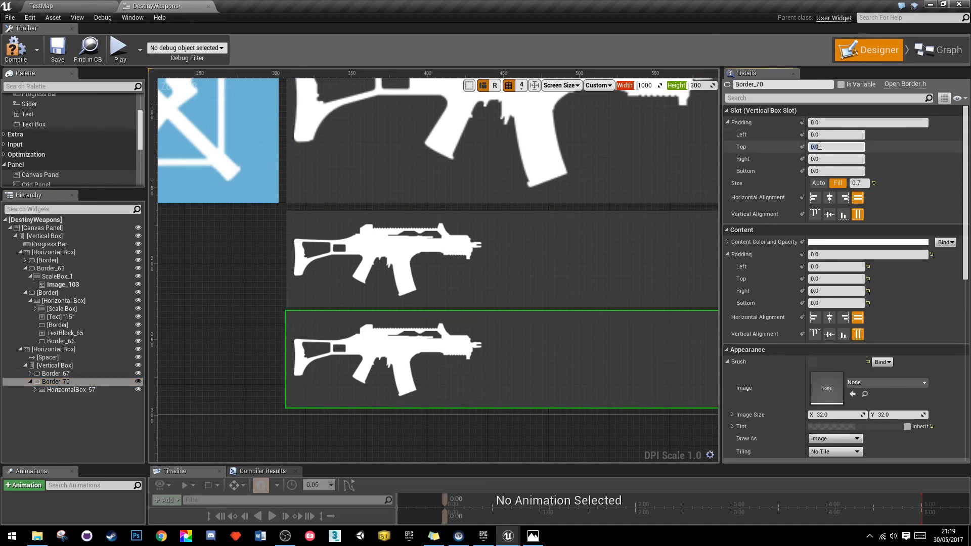
key("Return")
left_click(528, 417)
Step: Change the weapon image in the first lower row to the Gun_2 texture
scroll(387, 238, "down", 1)
right_click_drag(532, 437, 323, 301)
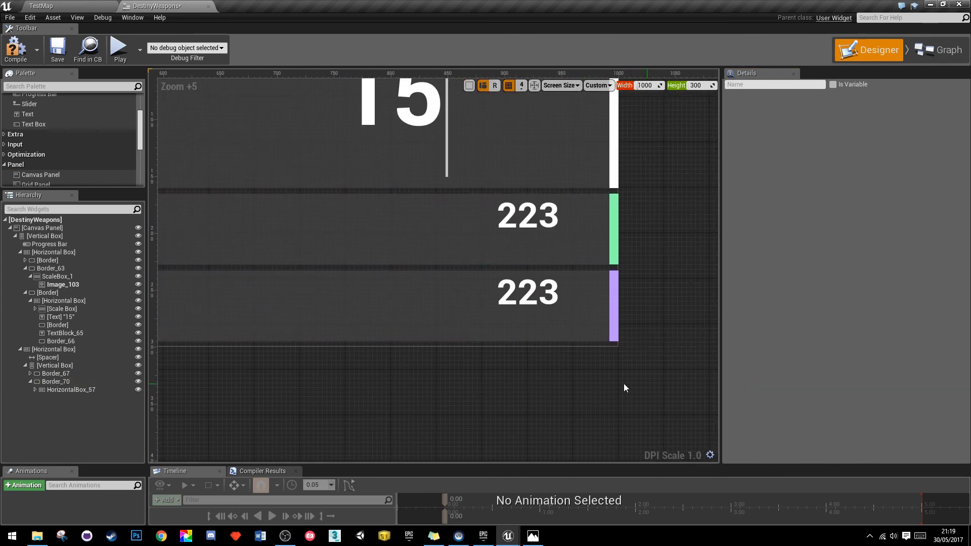
scroll(407, 448, "down", 6)
right_click_drag(560, 286, 486, 386)
left_click(422, 308)
scroll(422, 309, "up", 4)
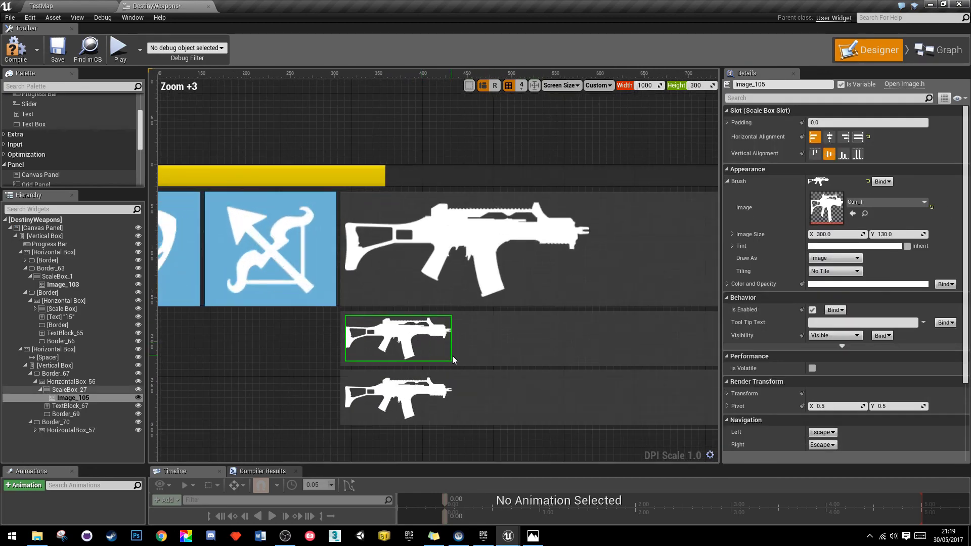
left_click(878, 202)
left_click(860, 399)
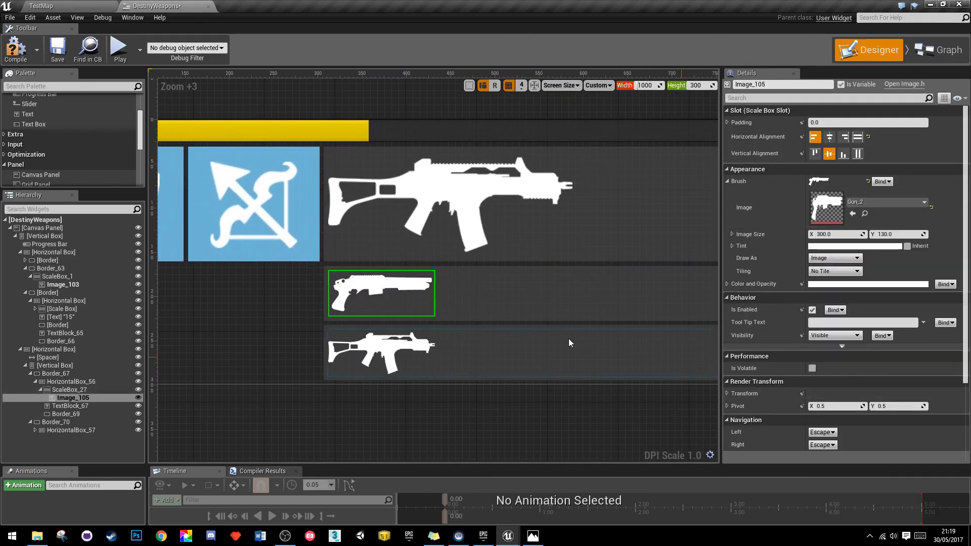
Step: Change the weapon image in the second lower row to the Gun_3 texture
left_click(381, 353)
left_click(884, 202)
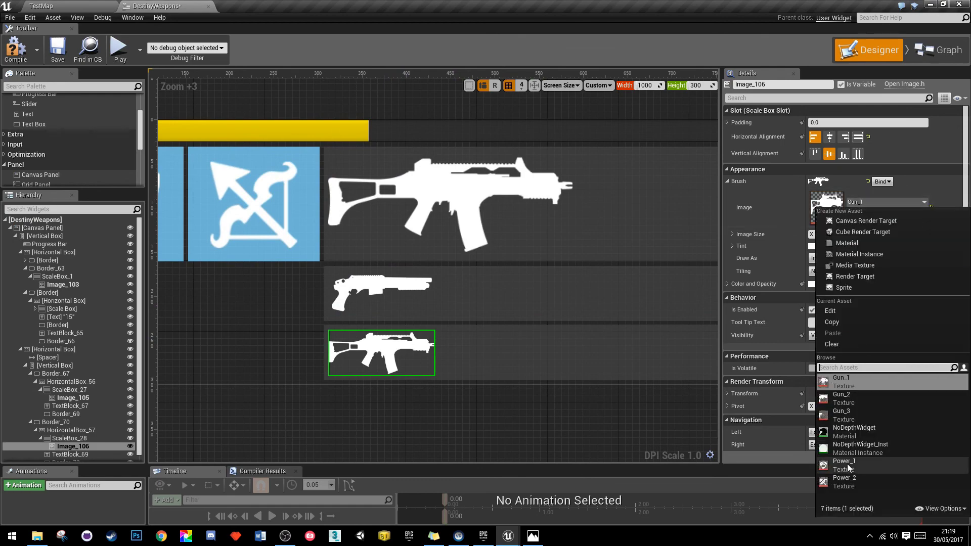
left_click(844, 414)
left_click(576, 430)
Step: Lower the yellow progress bar's Percent to about 0.28
scroll(575, 428, "down", 3)
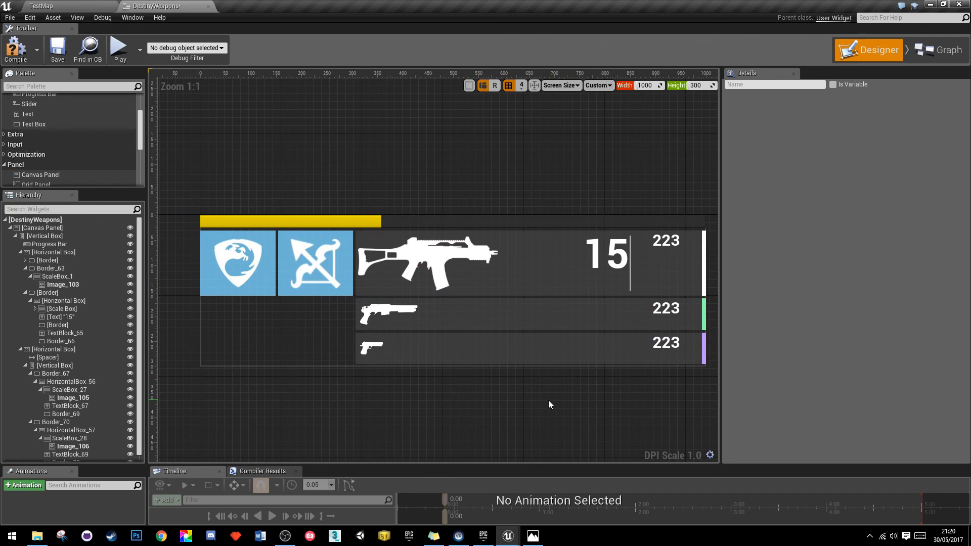
right_click_drag(549, 400, 539, 387)
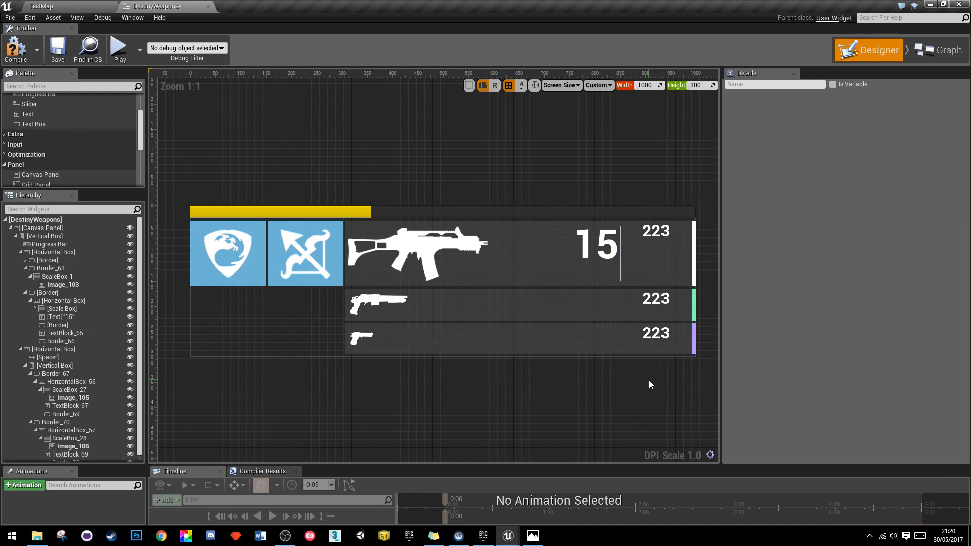
left_click(550, 211)
mouse_move(834, 344)
left_mouse_down()
mouse_move(859, 344)
mouse_move(812, 344)
mouse_move(882, 343)
mouse_move(823, 344)
left_mouse_up()
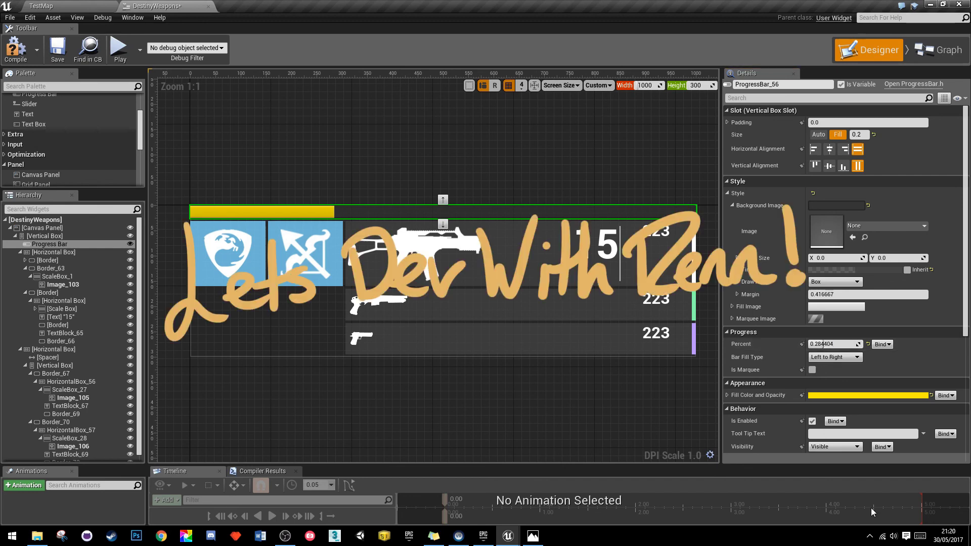